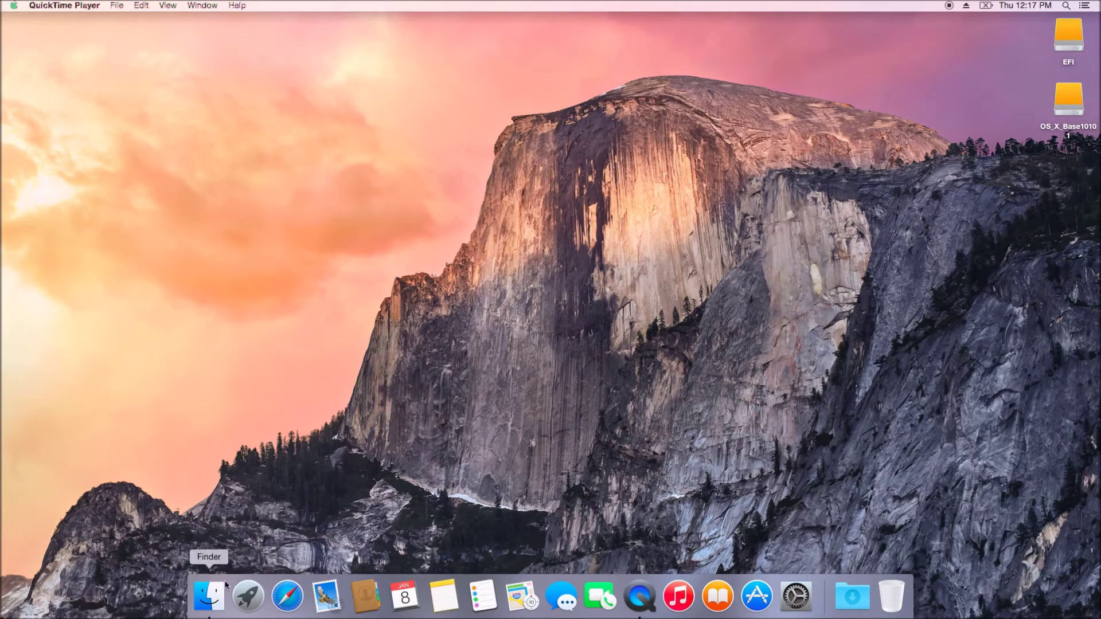
Turn on showing hard disks on the desktop in Finder's General preferences.
click(209, 596)
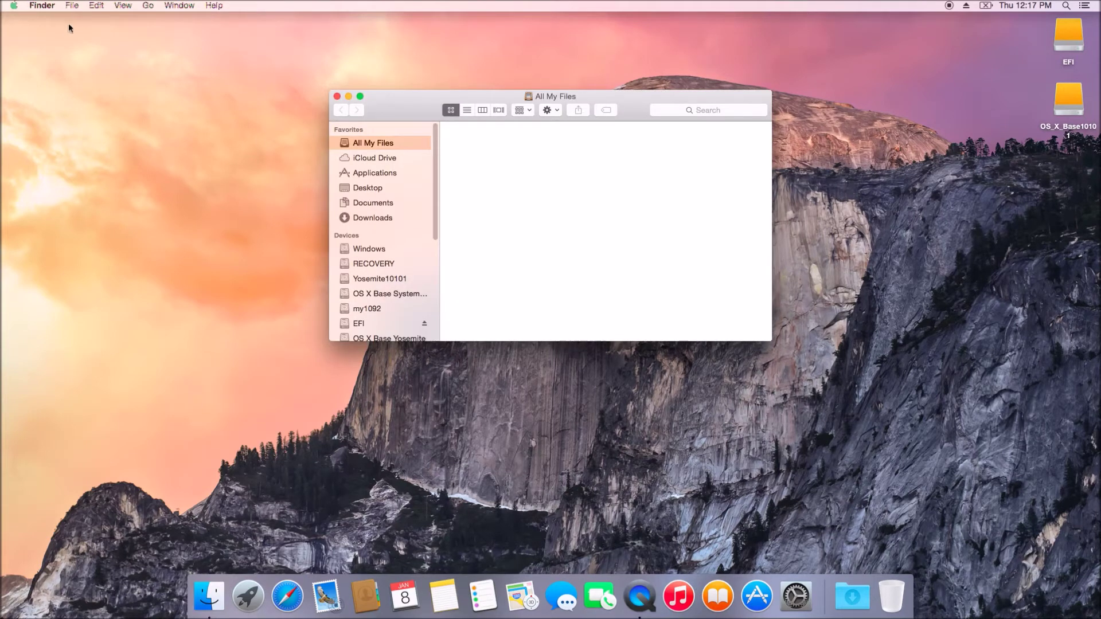
click(41, 5)
click(49, 37)
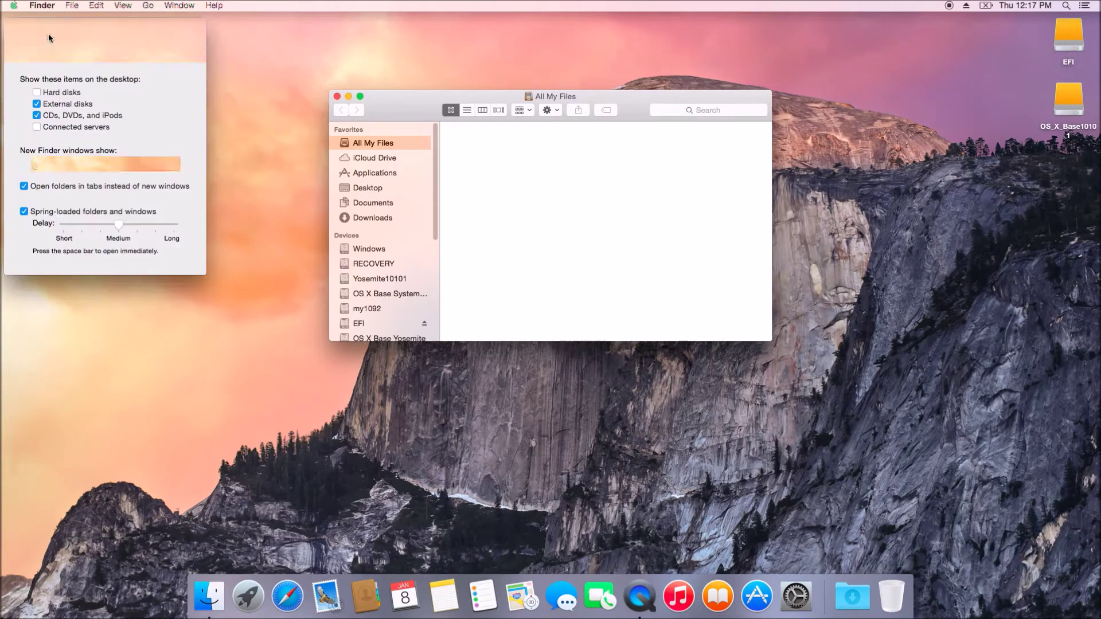
click(37, 93)
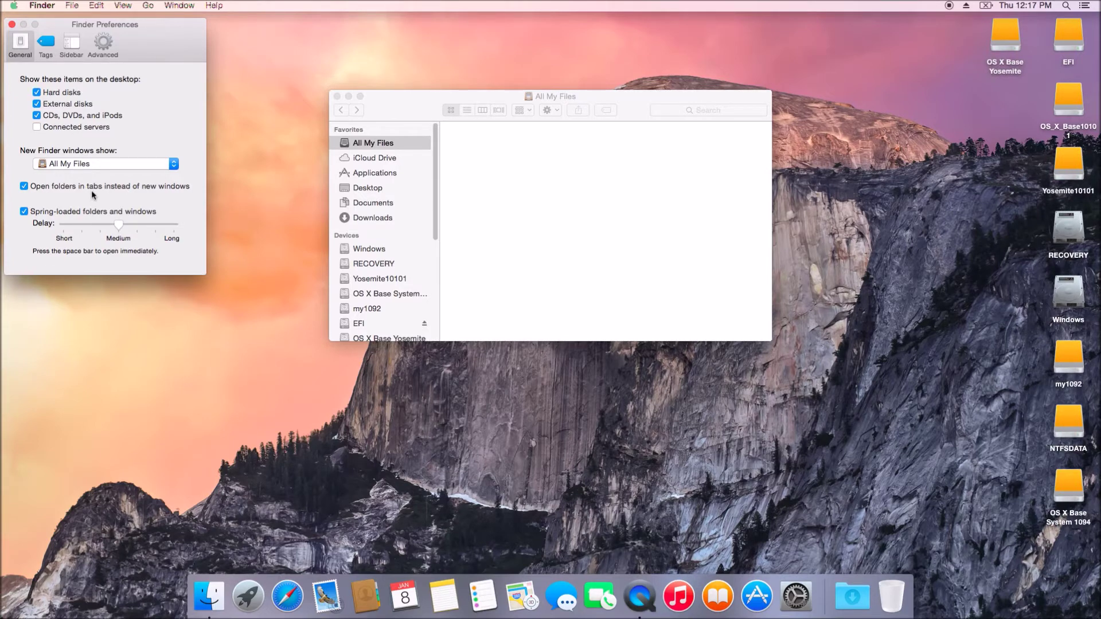
Check Movies, Music, Pictures and the home folder in the Sidebar preferences.
click(49, 50)
click(69, 49)
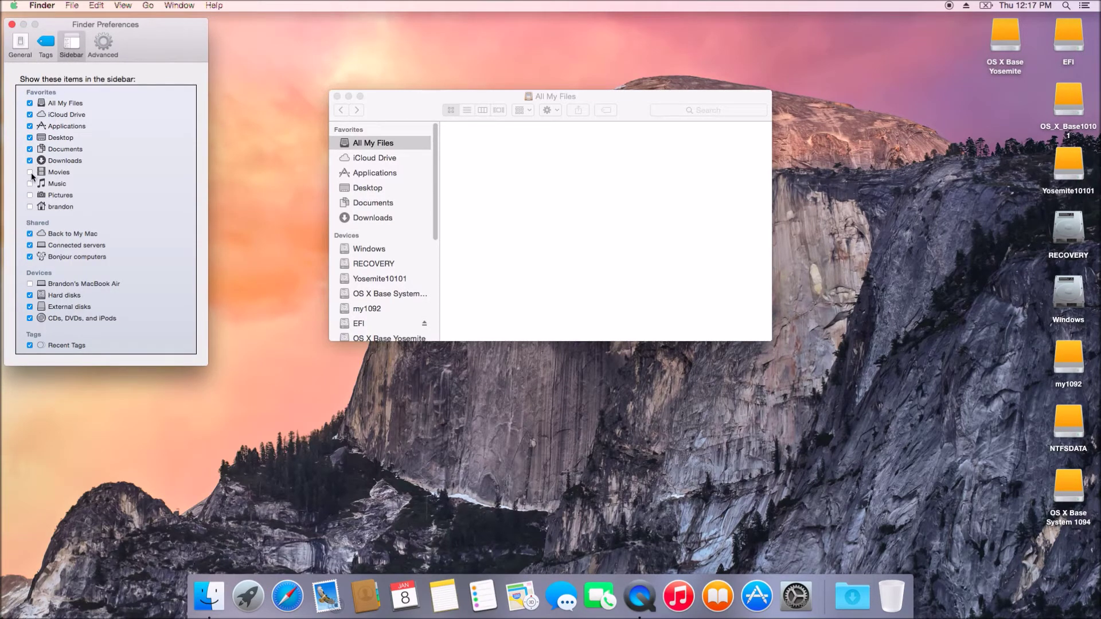
click(31, 173)
click(30, 184)
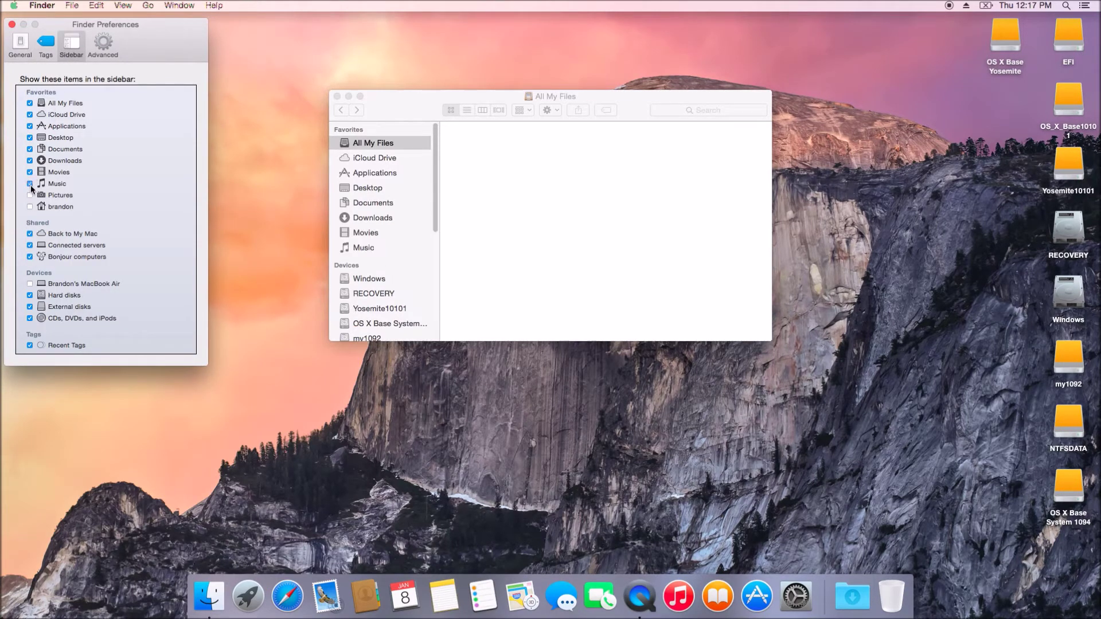
click(30, 195)
click(30, 207)
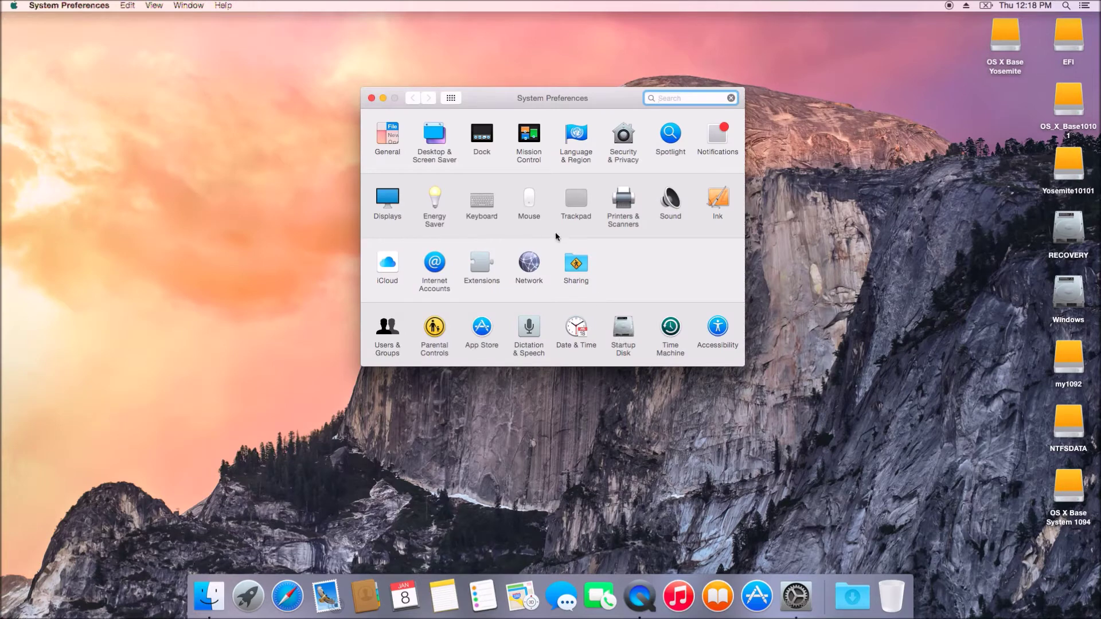
Enable Zoom while holding and tap to click, and raise trackpad tracking and scrolling speeds.
click(575, 199)
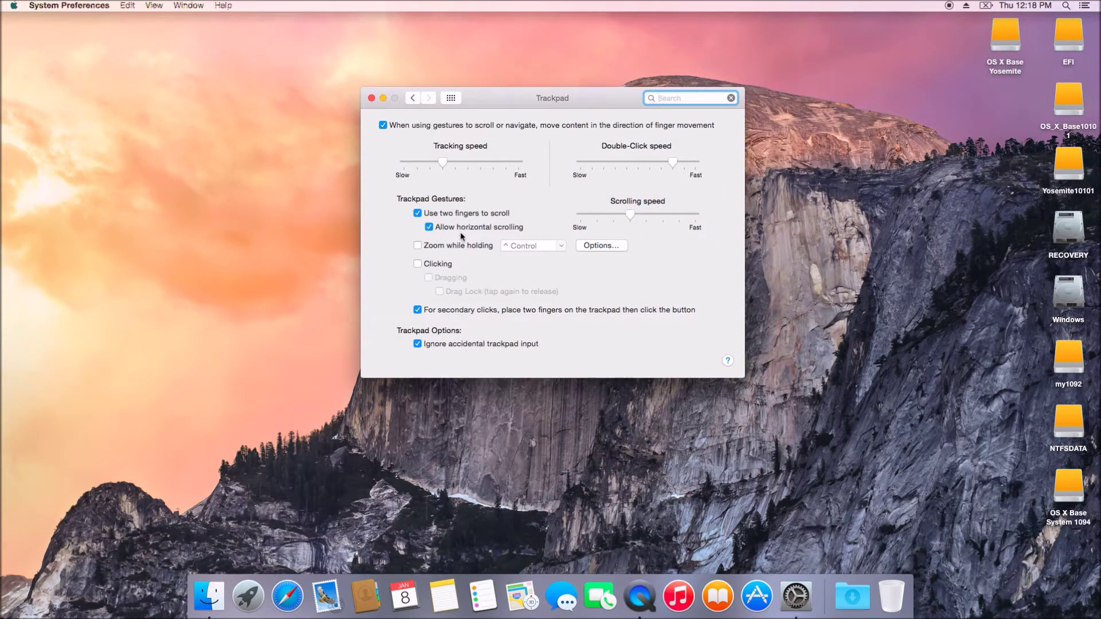
click(419, 246)
click(417, 264)
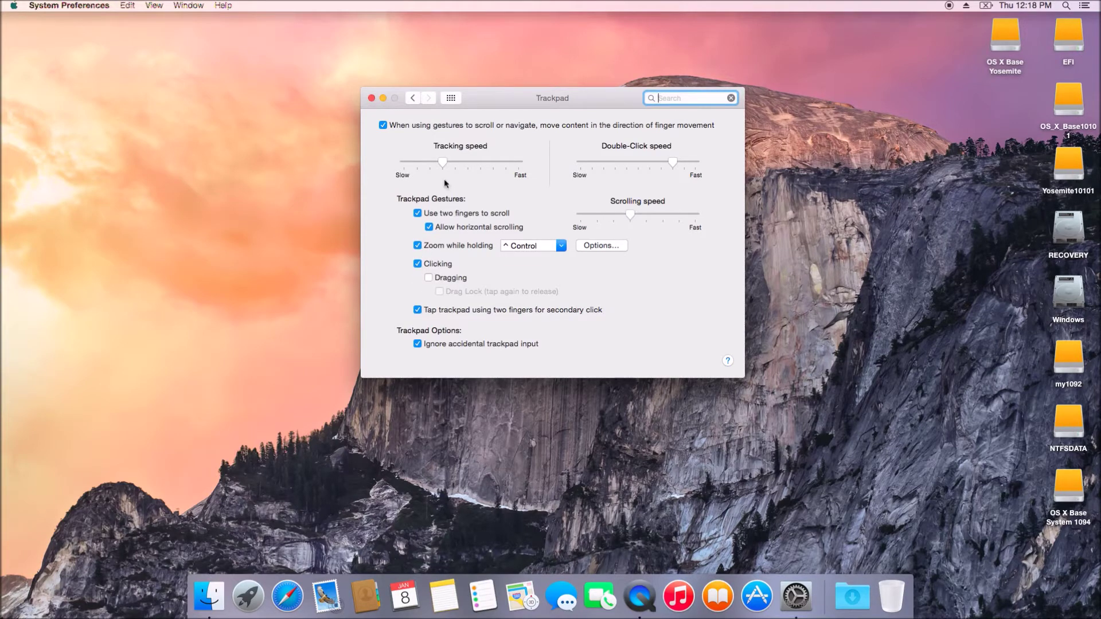
drag(444, 162, 480, 163)
drag(633, 217, 651, 217)
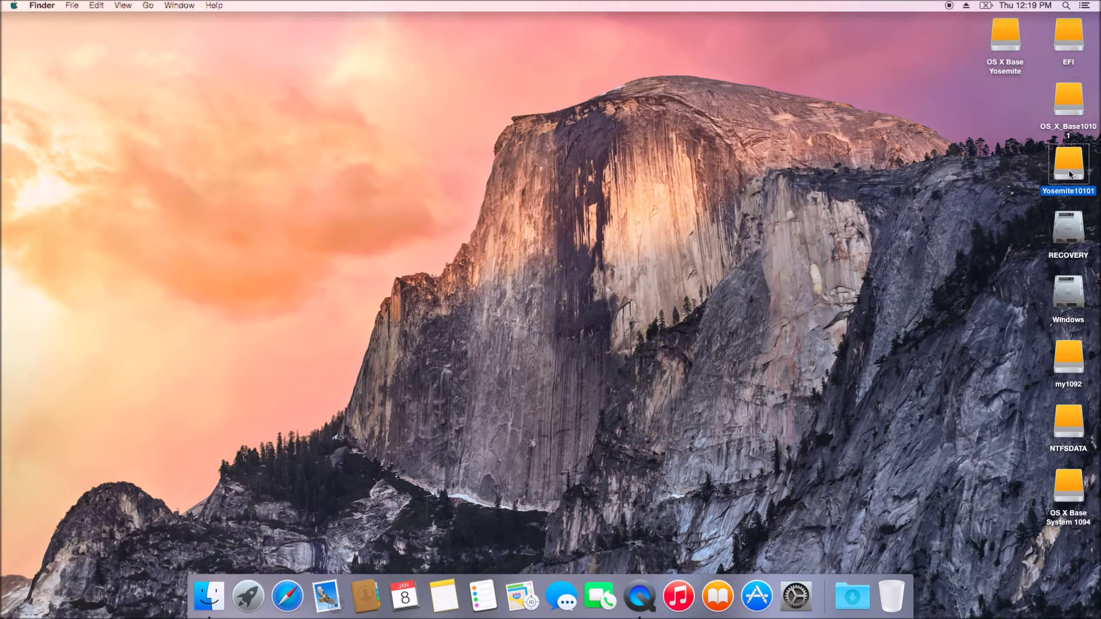
Add the Applications folder from Yosemite10101 to the Dock.
double_click(1068, 166)
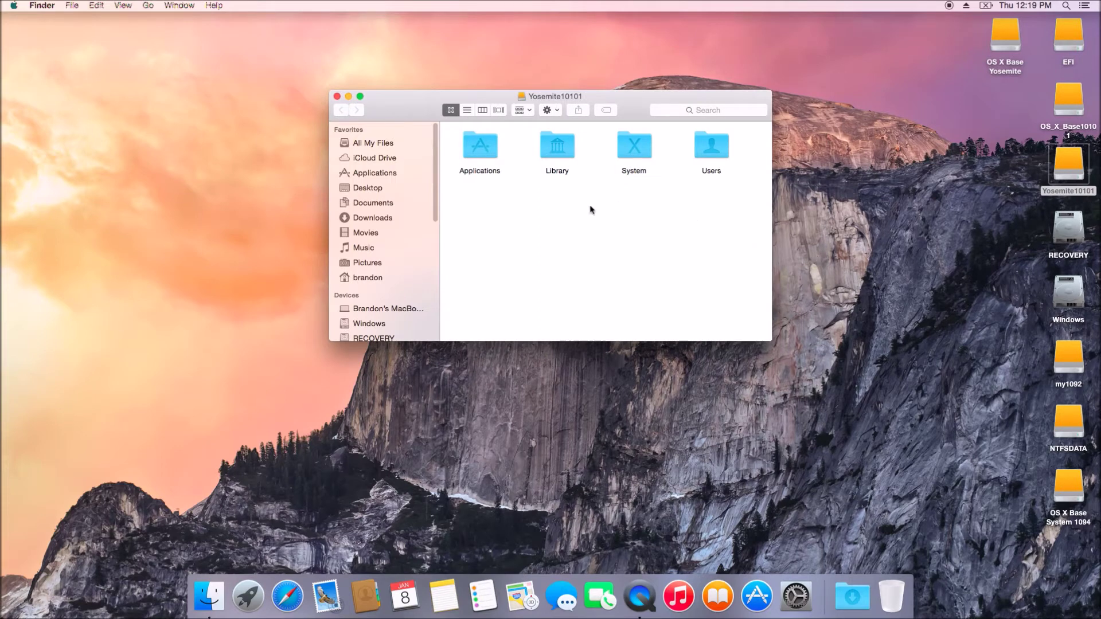
drag(484, 152, 828, 603)
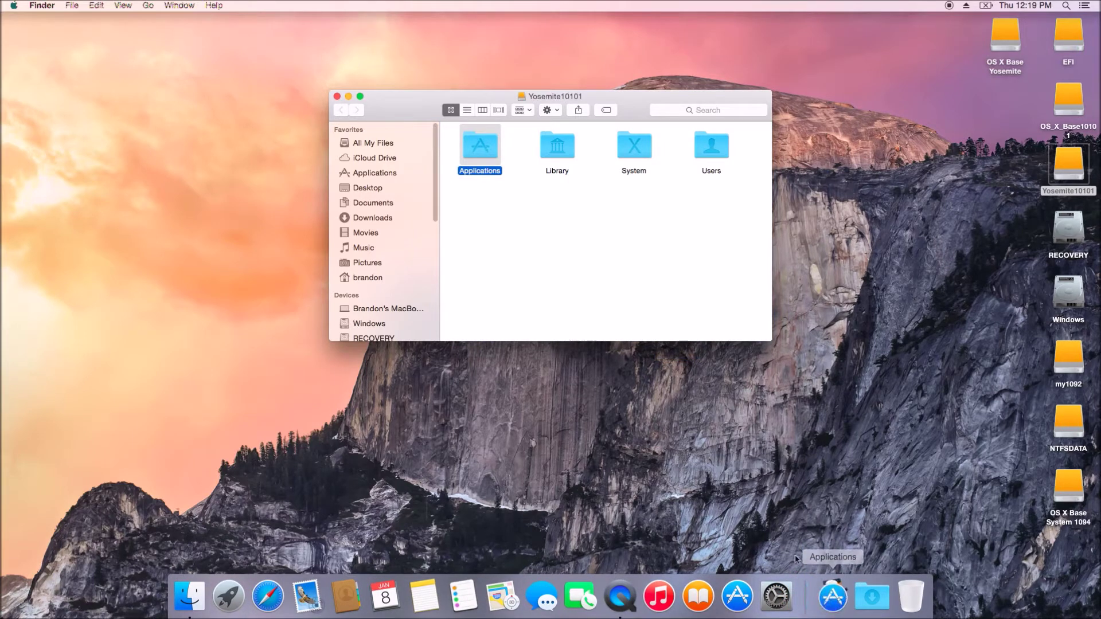
key(super+w)
Copy the postapps folder from the OS_X_Base10101 drive onto the desktop.
double_click(1067, 106)
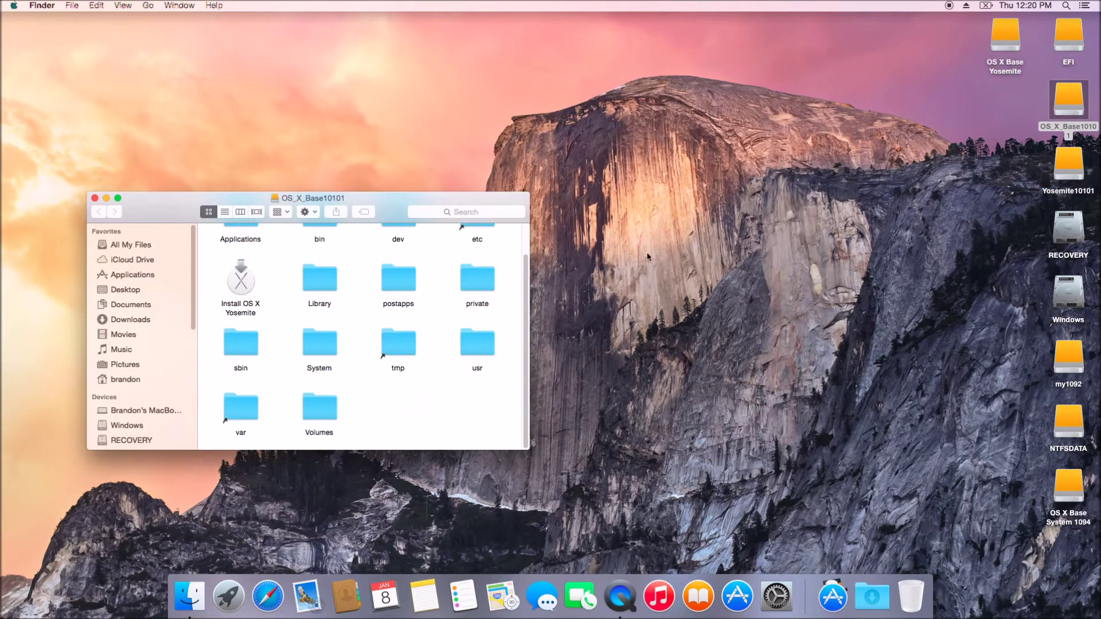
scroll(436, 365, up, 2)
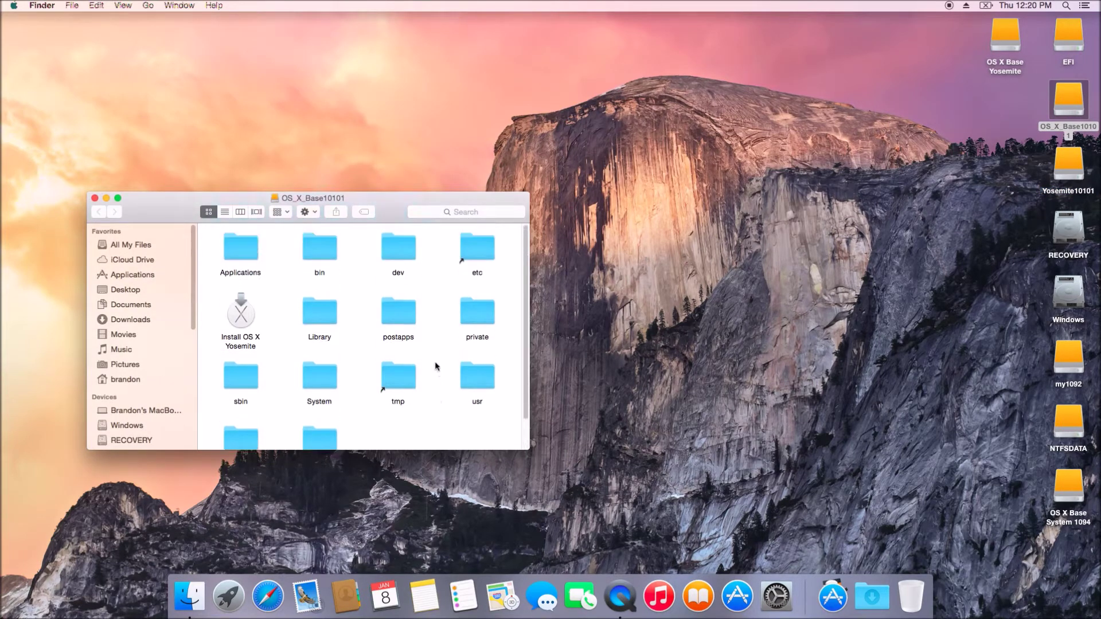
click(402, 315)
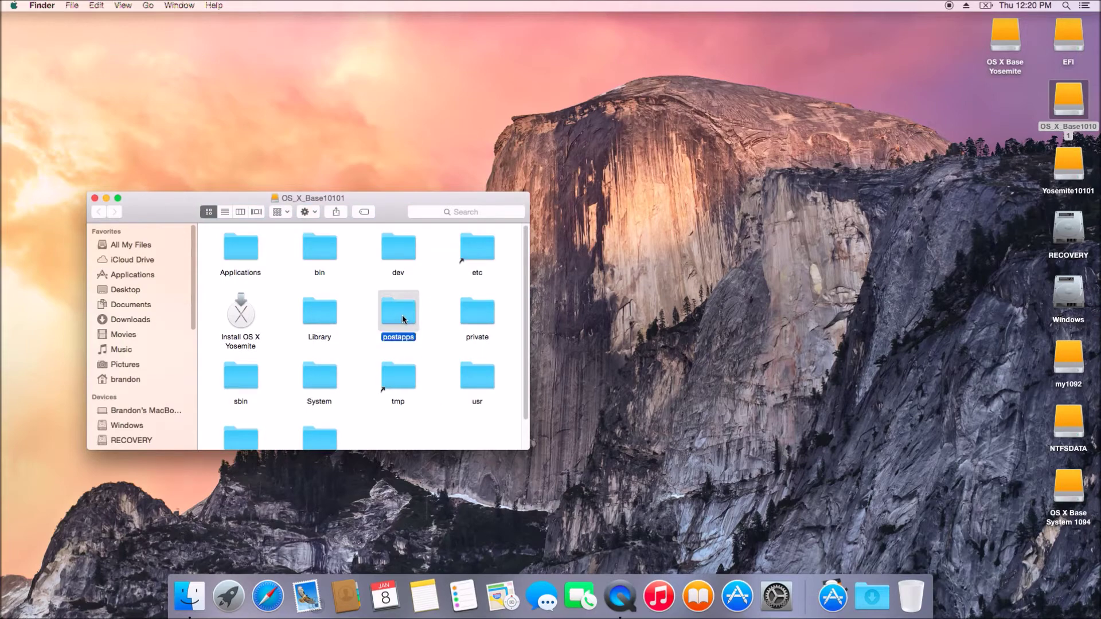
drag(544, 304, 923, 161)
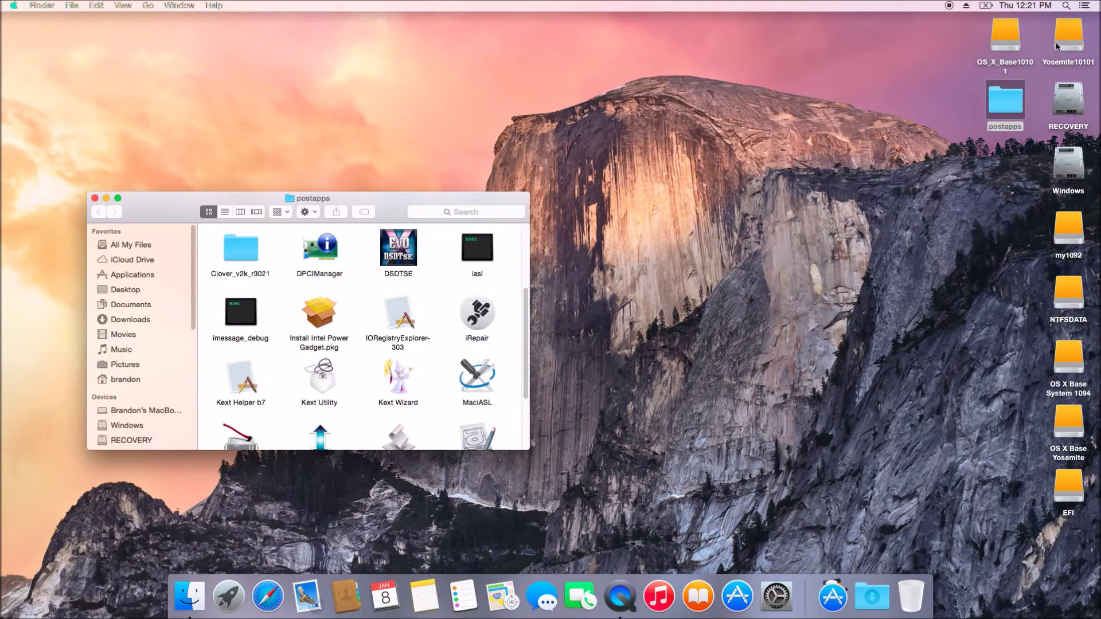
Open the Applications folder on Yosemite10101 beside the postapps window.
double_click(1065, 42)
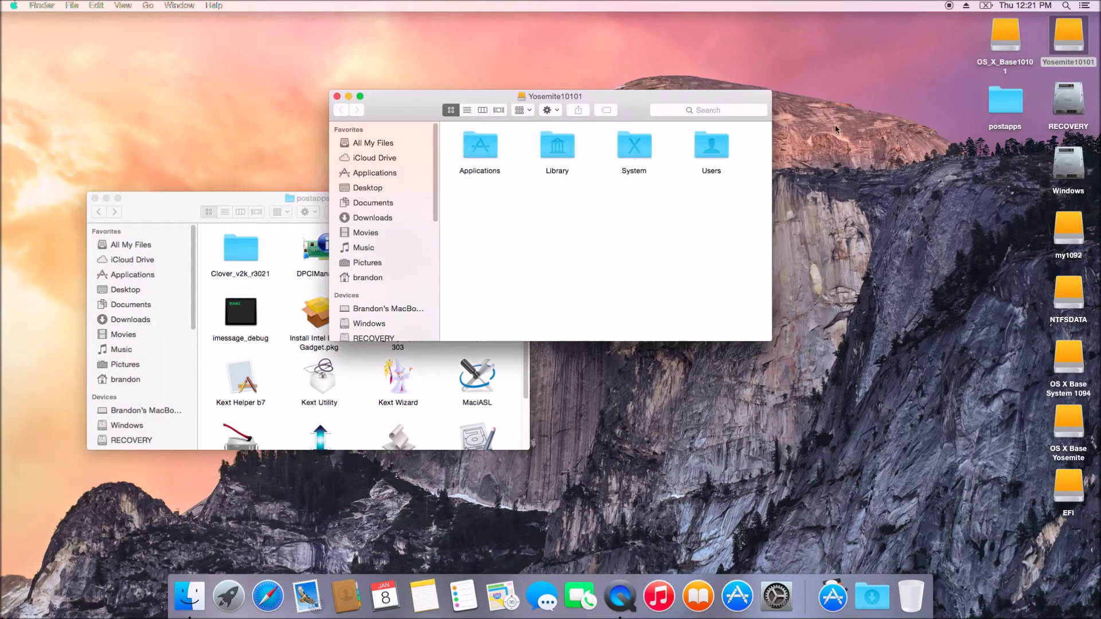
double_click(484, 150)
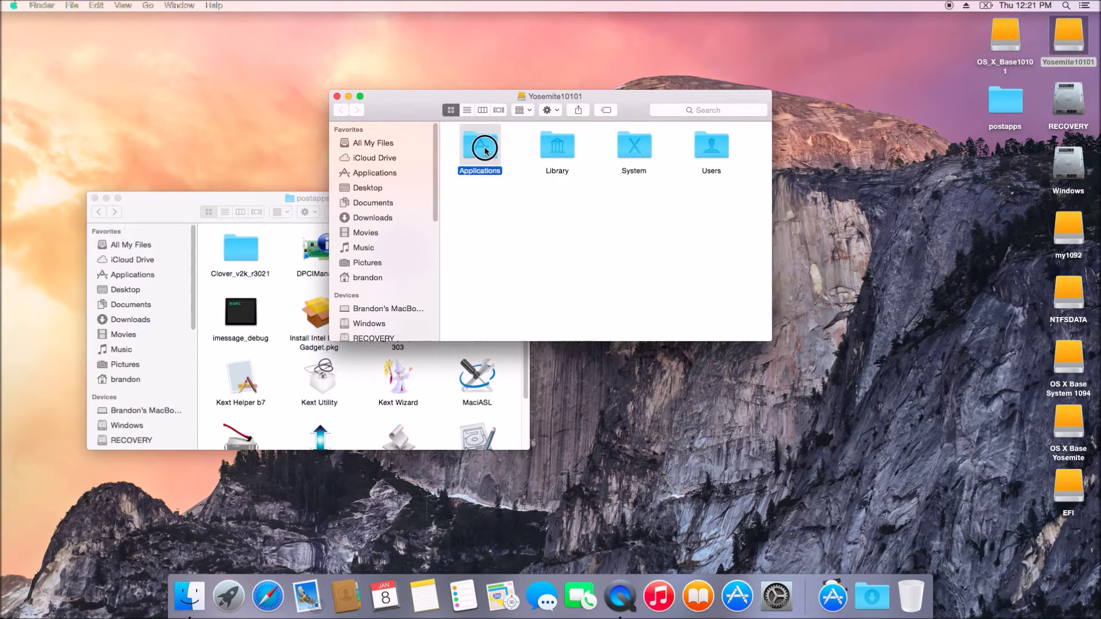
drag(418, 104, 528, 66)
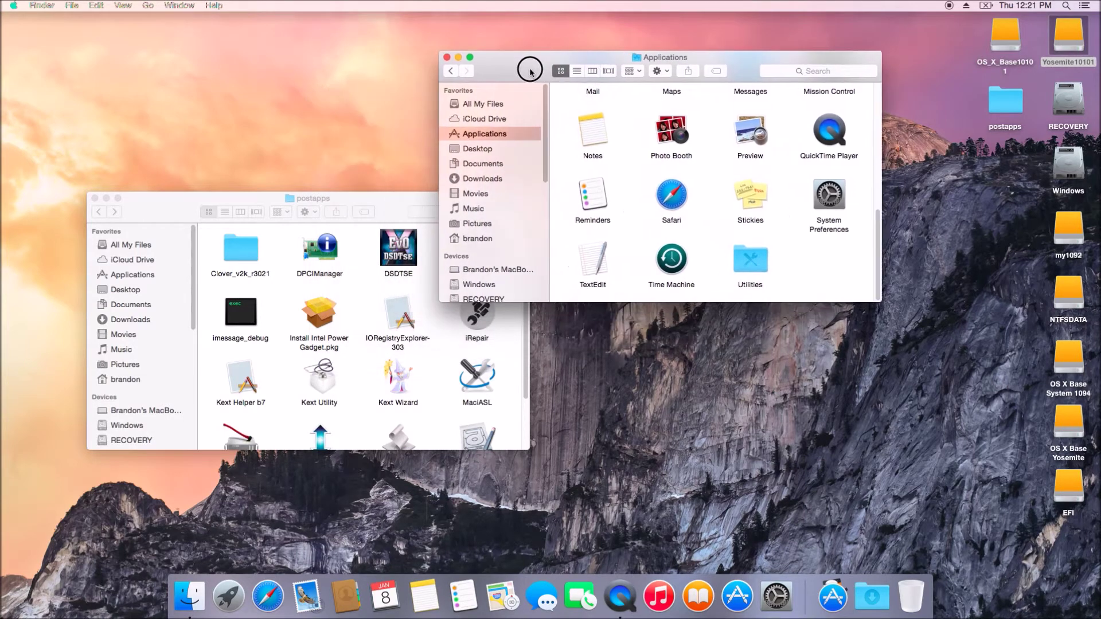
click(376, 212)
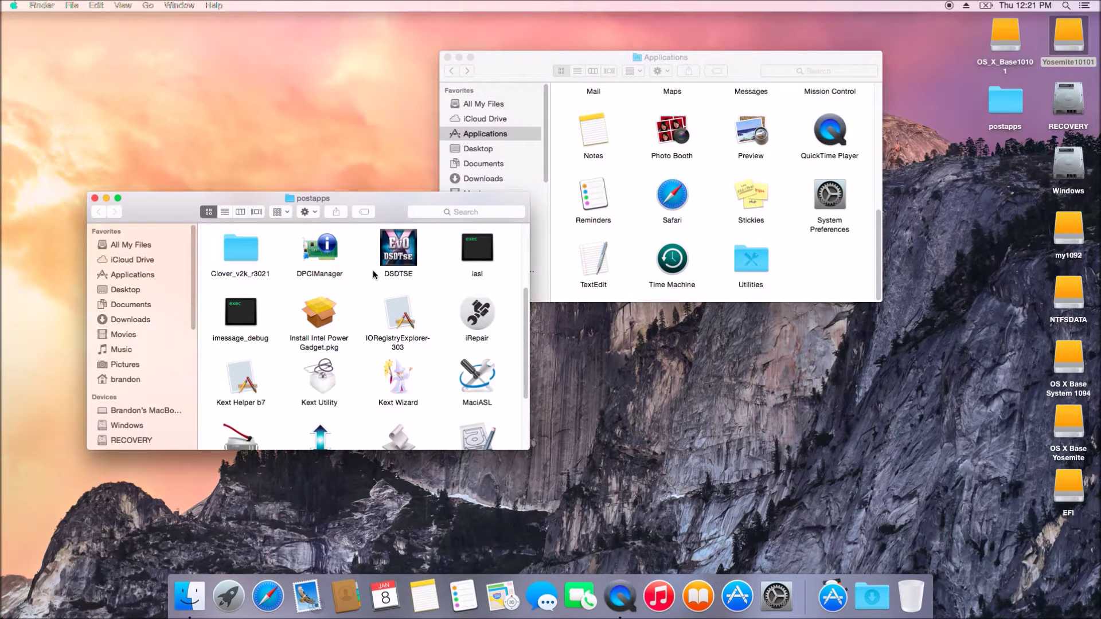
Select the 18 needed tools in postapps, starting with Chameleon Wizard and Champlist.
scroll(355, 286, up, 3)
click(319, 253)
super+click(241, 315)
super+click(319, 312)
super+click(319, 376)
super+click(398, 375)
super+click(477, 376)
scroll(476, 373, down, 3)
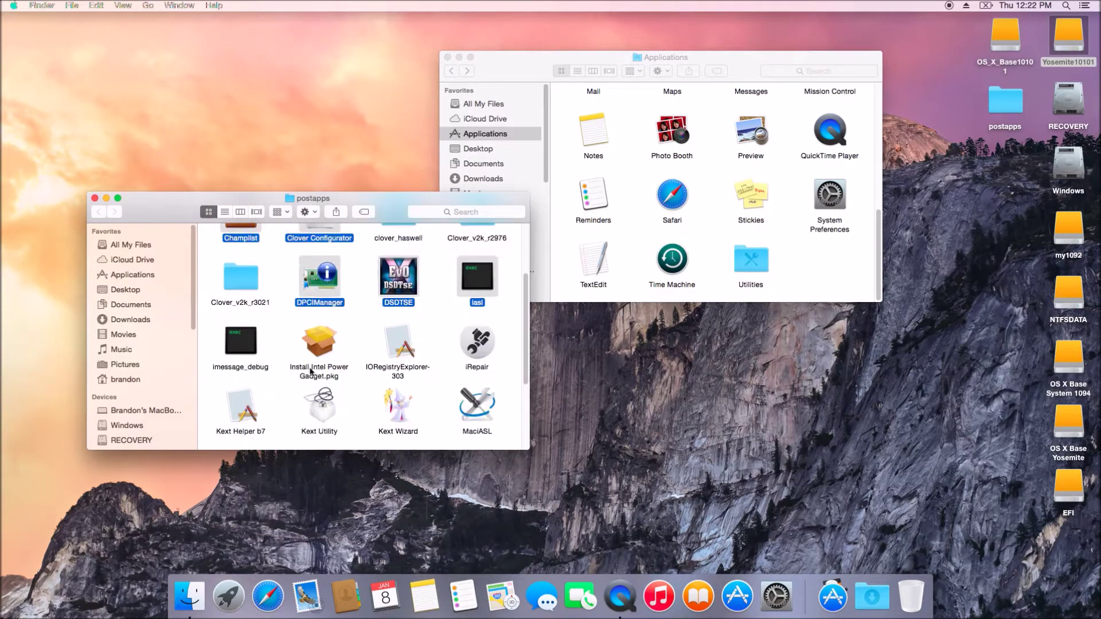
super+click(241, 341)
super+click(398, 341)
super+click(477, 341)
super+click(477, 404)
scroll(477, 405, down, 2)
Drag the 18 selected tools into the Applications folder.
drag(207, 318, 505, 415)
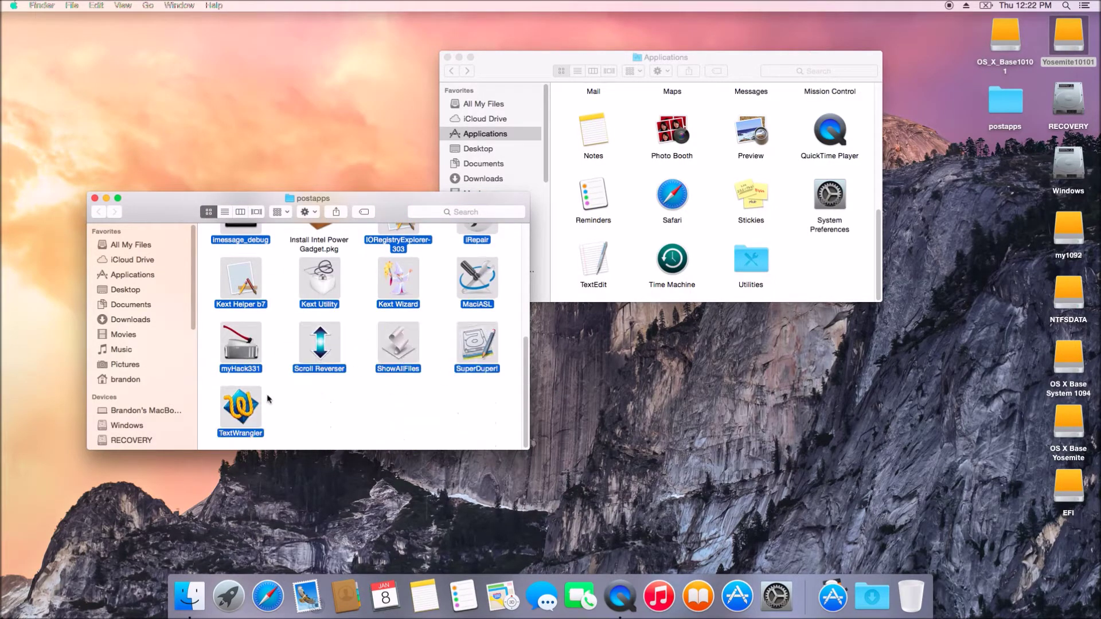
drag(241, 407, 688, 201)
right_click(598, 124)
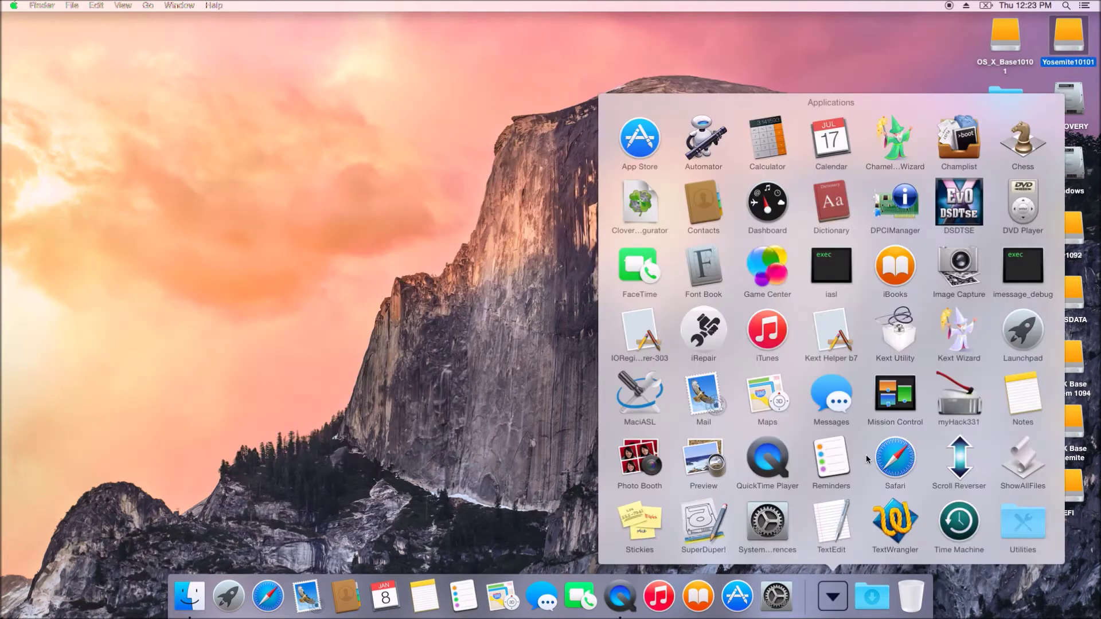
Launch Kext Helper b7 and open the 10.10 kexts folder inside postapps.
click(831, 341)
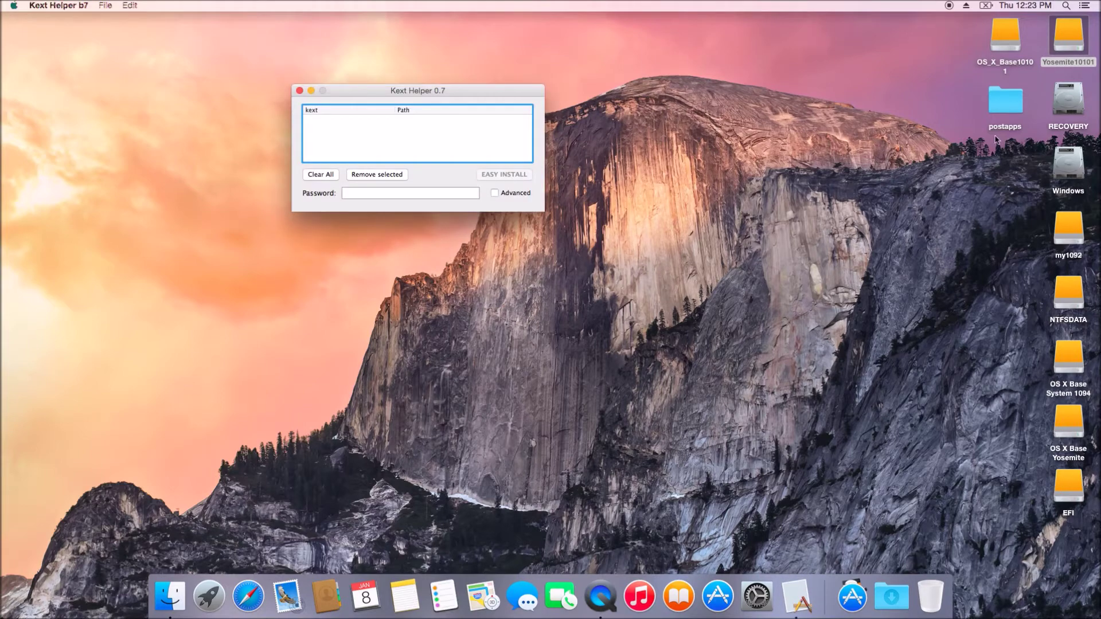
double_click(1002, 117)
scroll(398, 321, down, 1)
double_click(397, 308)
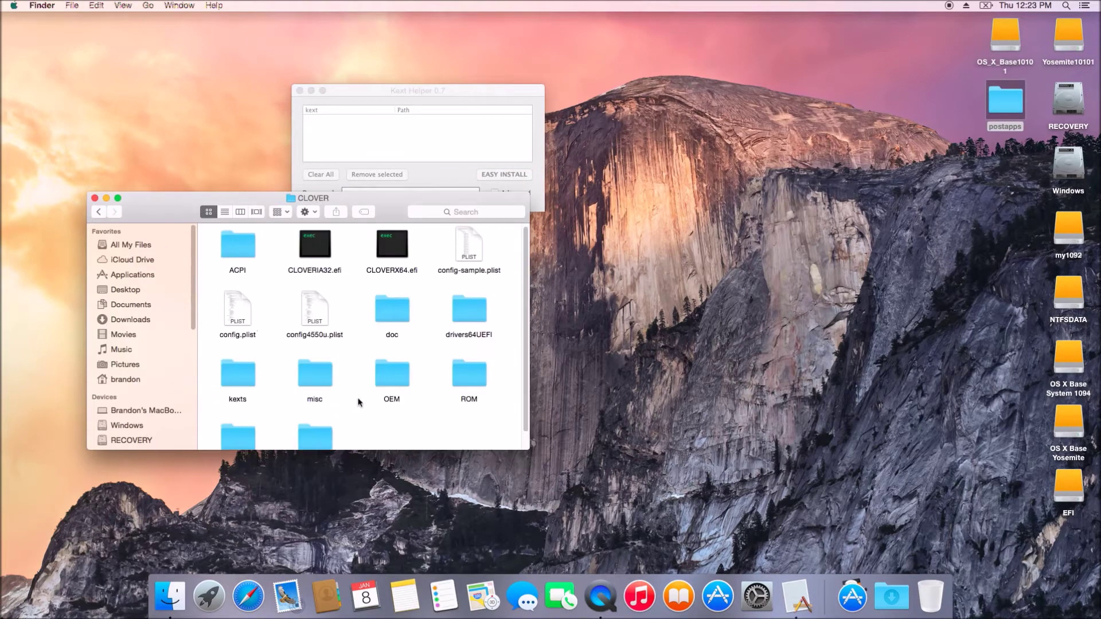
double_click(247, 378)
double_click(238, 246)
Add VoodooPS2Controller, FakeSMC, GenericUSBXHCI, AHCIPortInjector, ACPIBatteryManager and RealtekRTL8111 kexts to Kext Helper.
drag(314, 312, 393, 123)
click(394, 253)
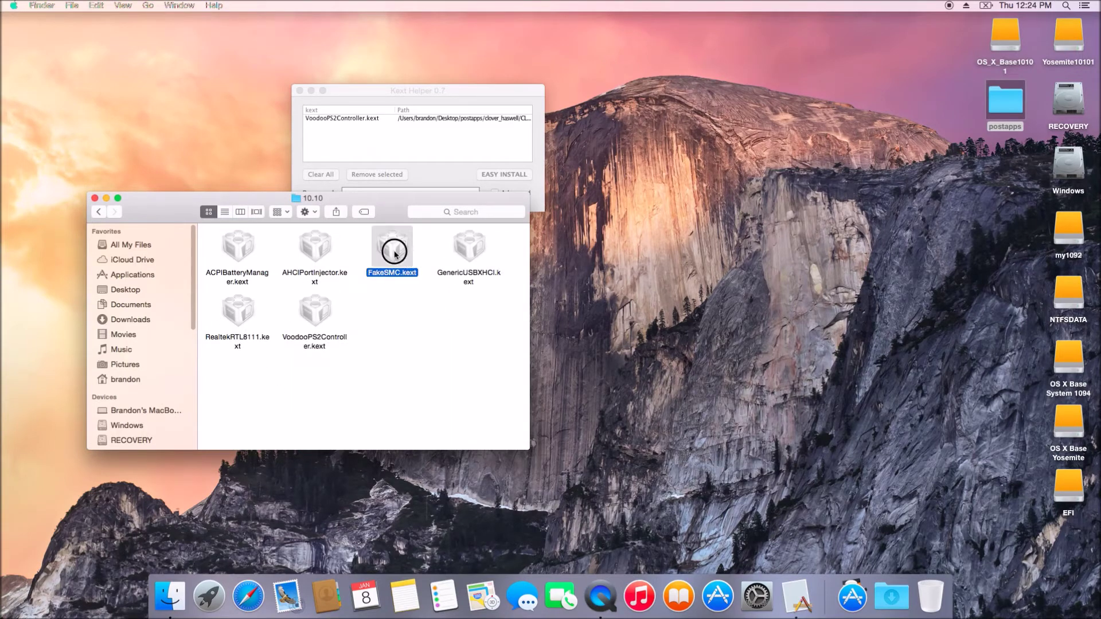
drag(395, 253, 379, 138)
drag(469, 246, 433, 140)
drag(314, 246, 376, 153)
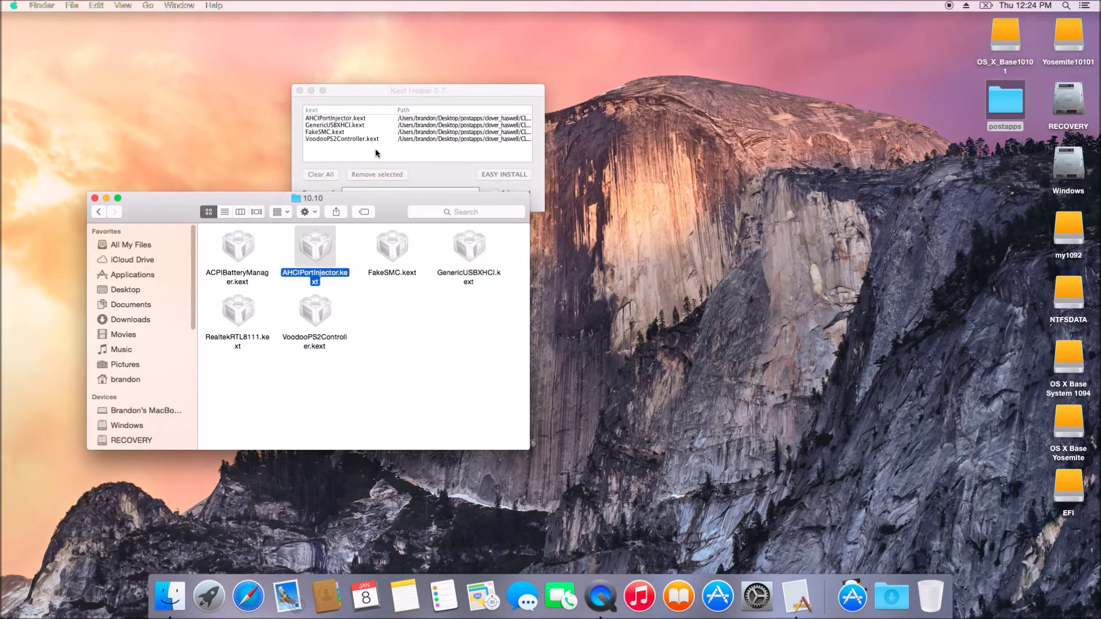
drag(242, 255, 376, 150)
drag(237, 310, 369, 161)
Add VoodooHDA.kext from my1092's idogpostkexts/voodooHDA_volume folder to the install list.
double_click(1068, 230)
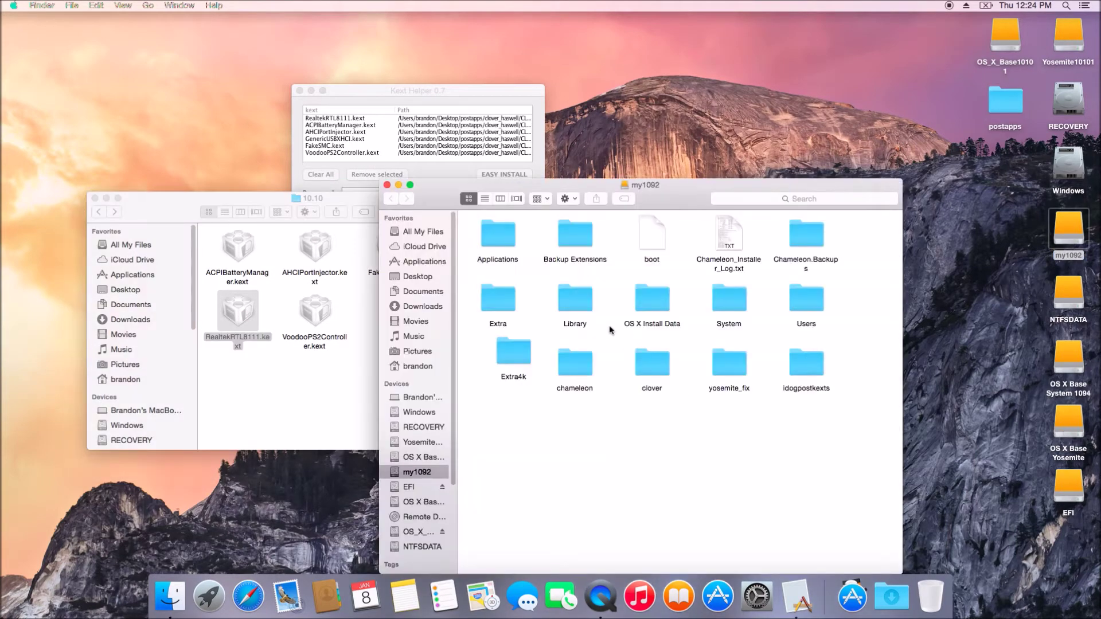
double_click(805, 366)
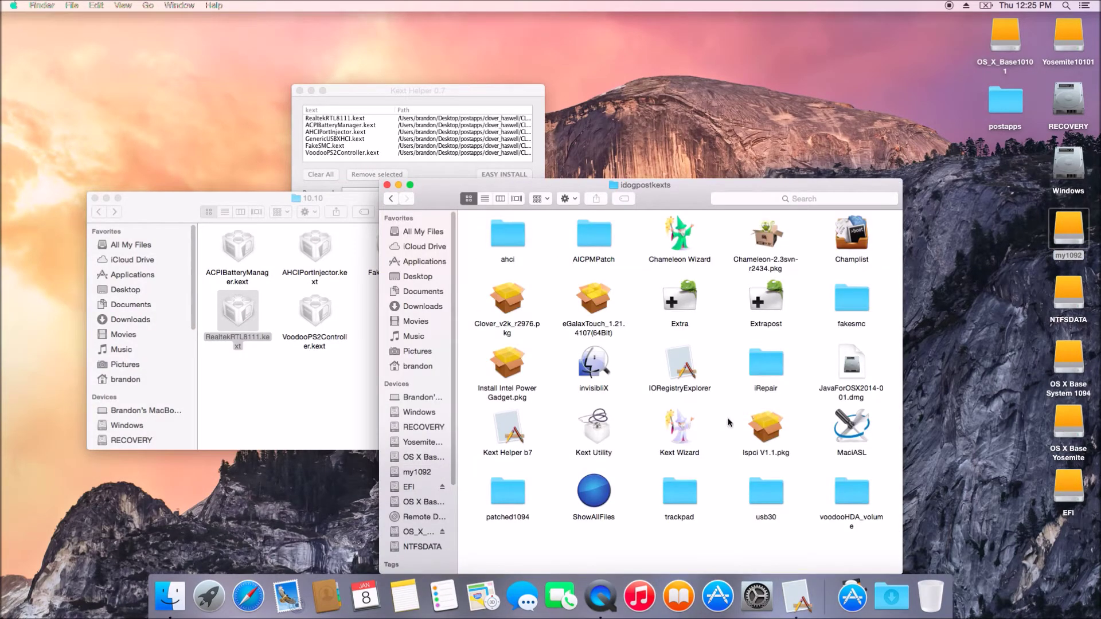
double_click(852, 492)
drag(499, 235, 436, 148)
click(390, 198)
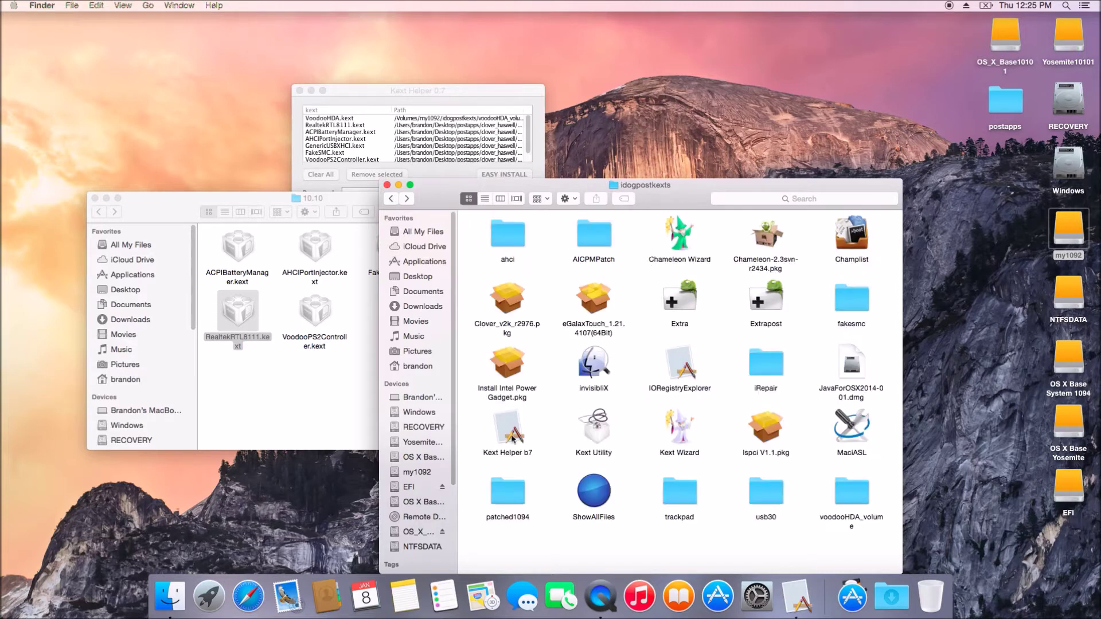
Close the two kext folder windows and enter the administrator password in Kext Helper.
click(386, 184)
click(95, 197)
click(464, 195)
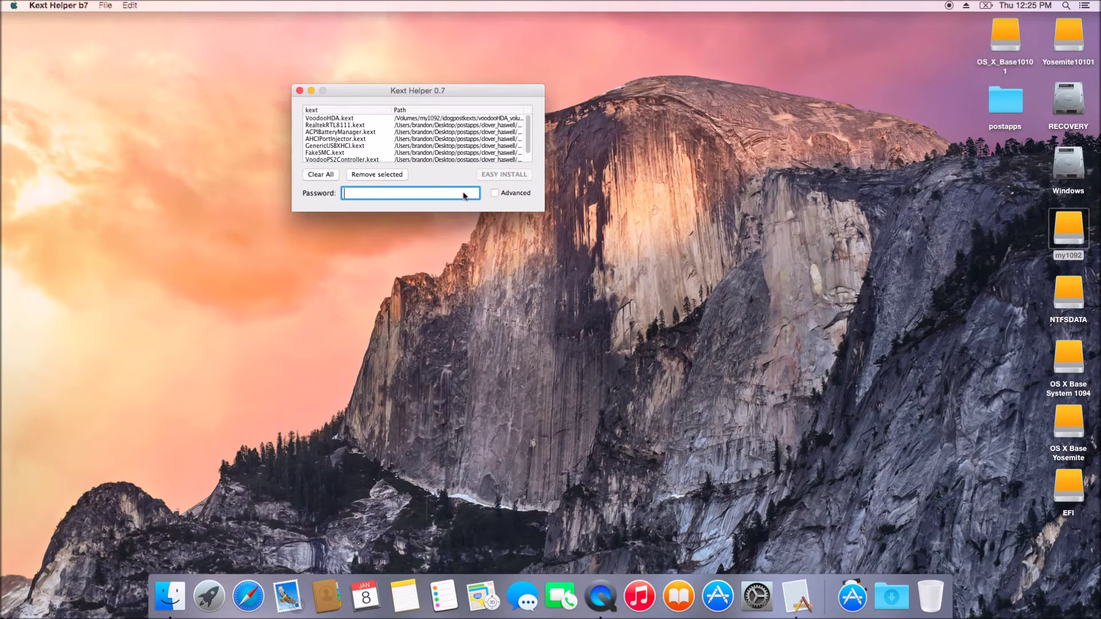
text(•••)
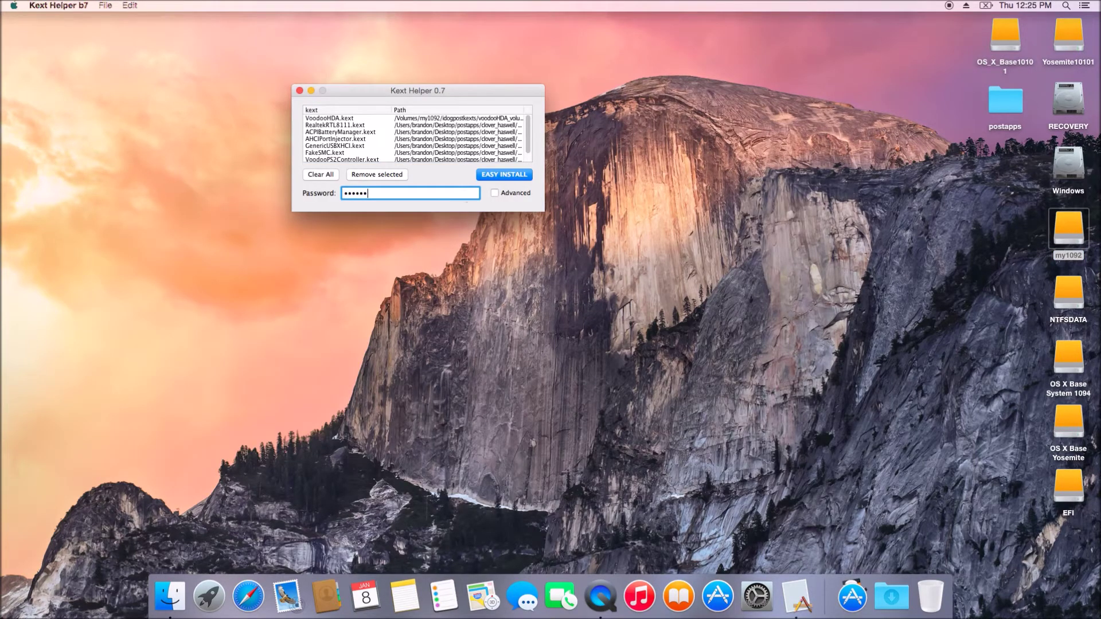
Run EASY INSTALL for the seven kexts, confirm both prompts, and close Kext Helper.
click(511, 177)
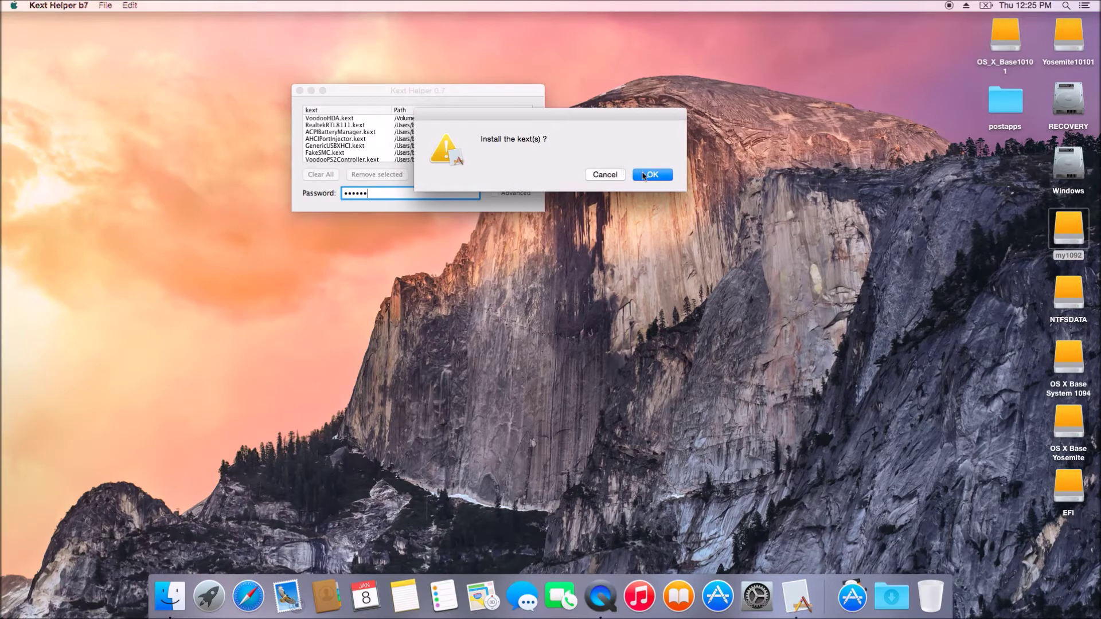
click(651, 175)
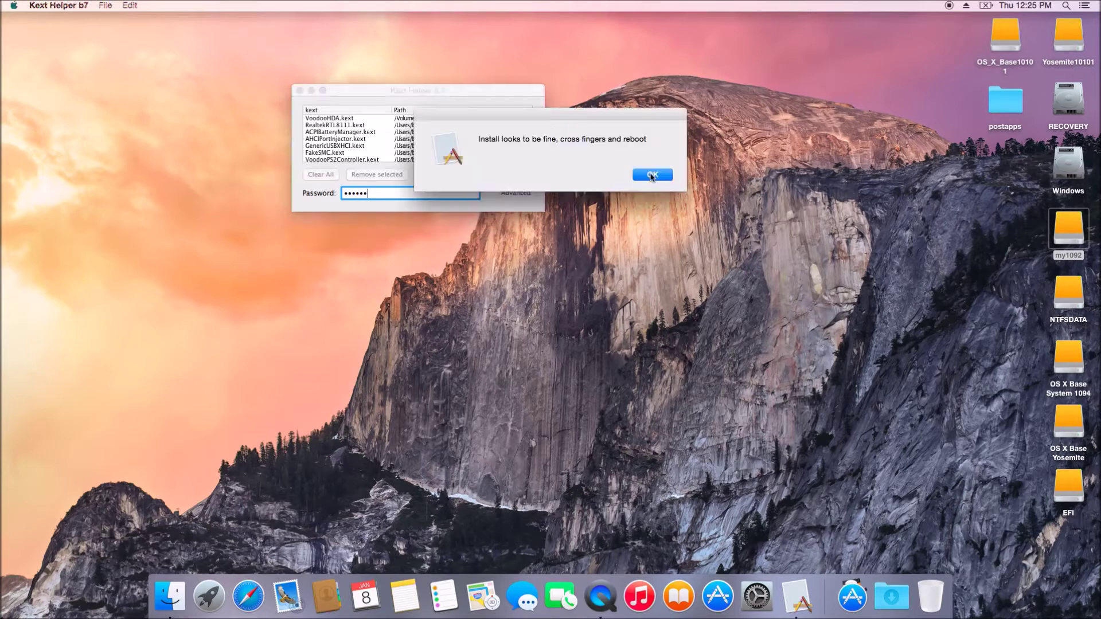
click(651, 175)
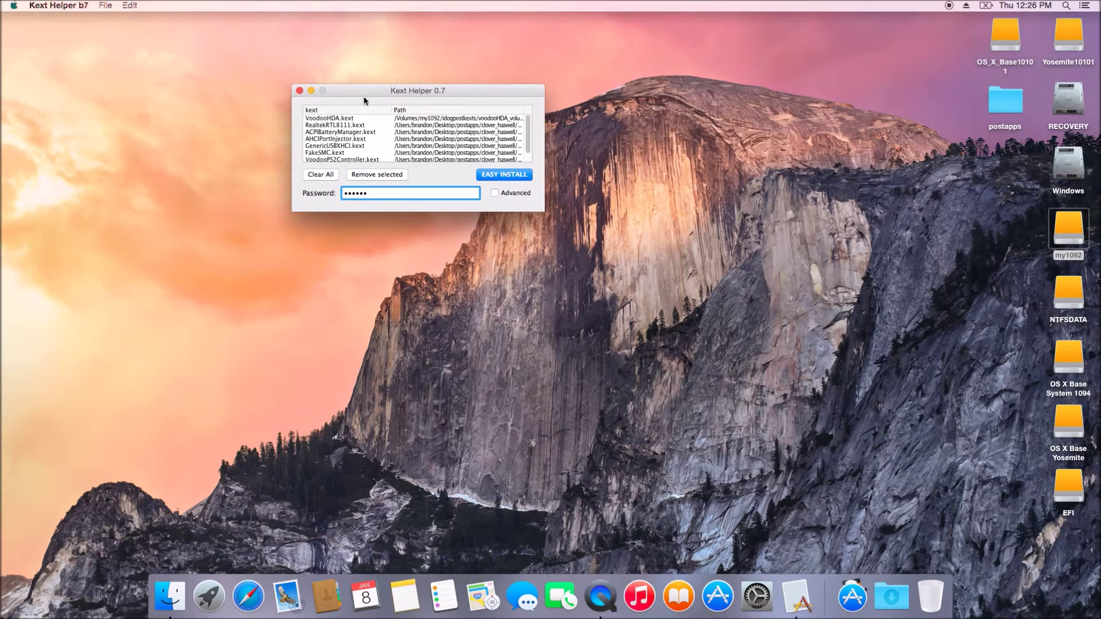
click(299, 90)
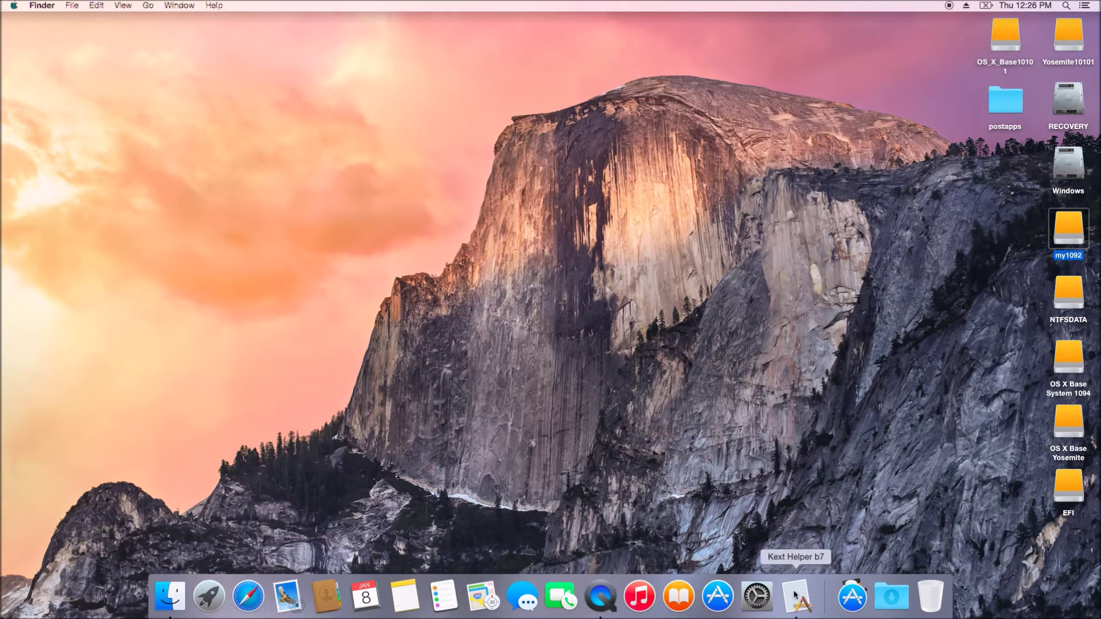
Force quit Kext Helper from the Dock, then try Clover_v2k_r3021.pkg and dismiss the unidentified-developer alert.
right_click(795, 597)
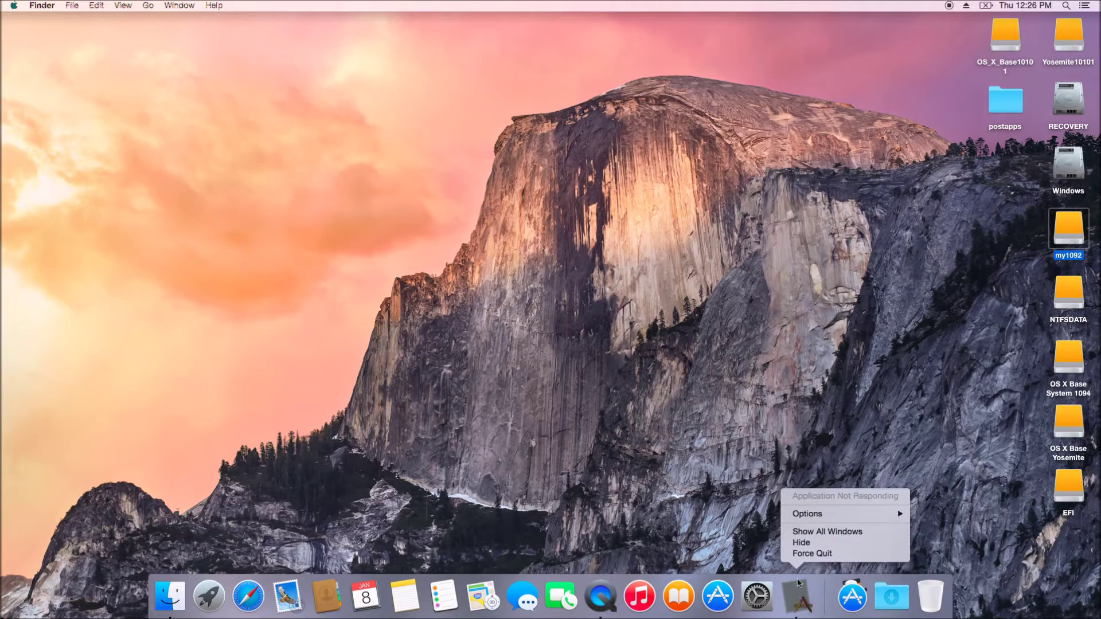
click(813, 554)
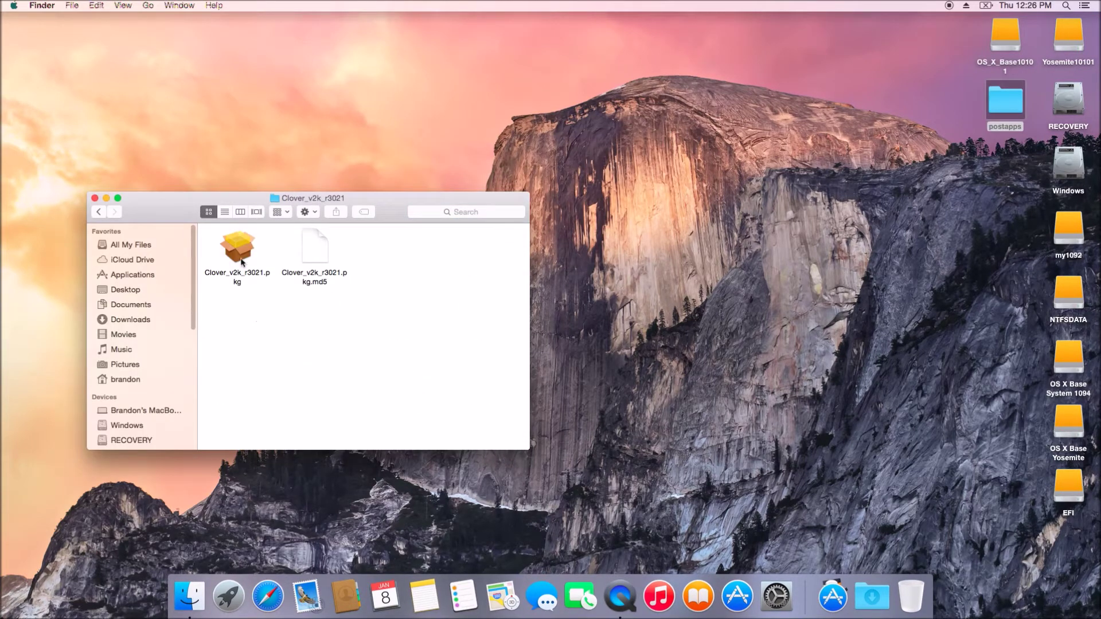
double_click(241, 254)
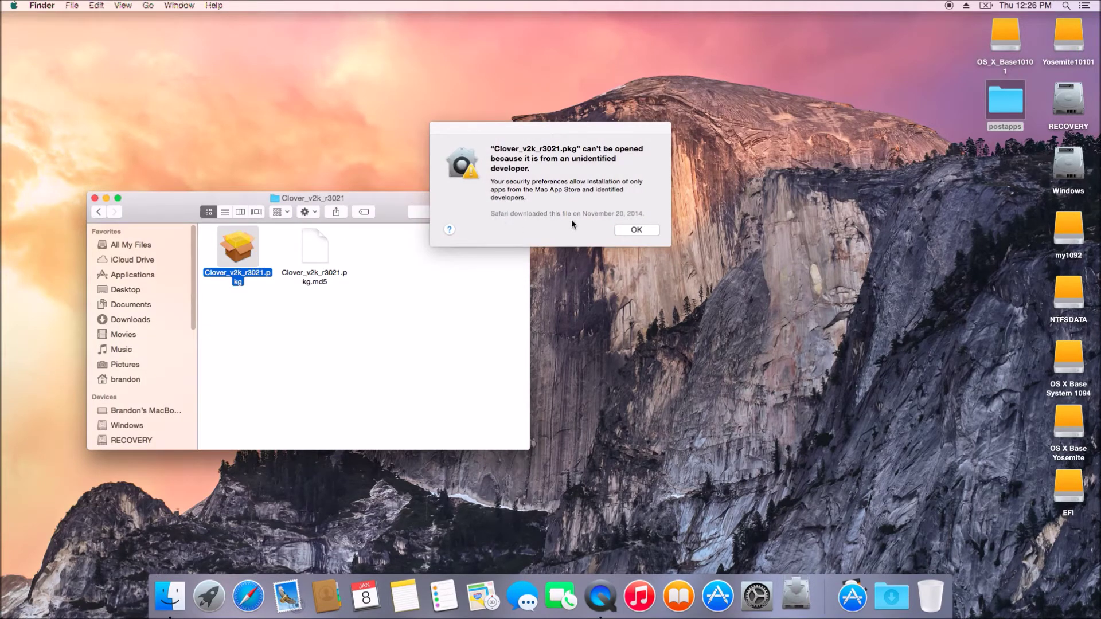
click(635, 231)
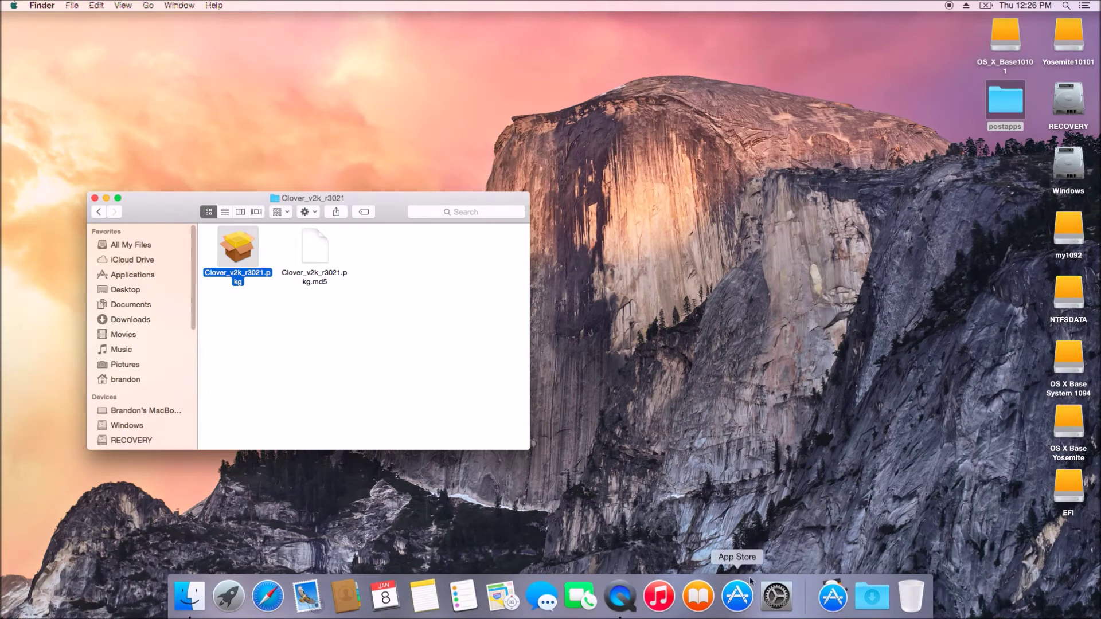
Unlock Security & Privacy with the admin password and allow apps downloaded from Anywhere.
click(773, 595)
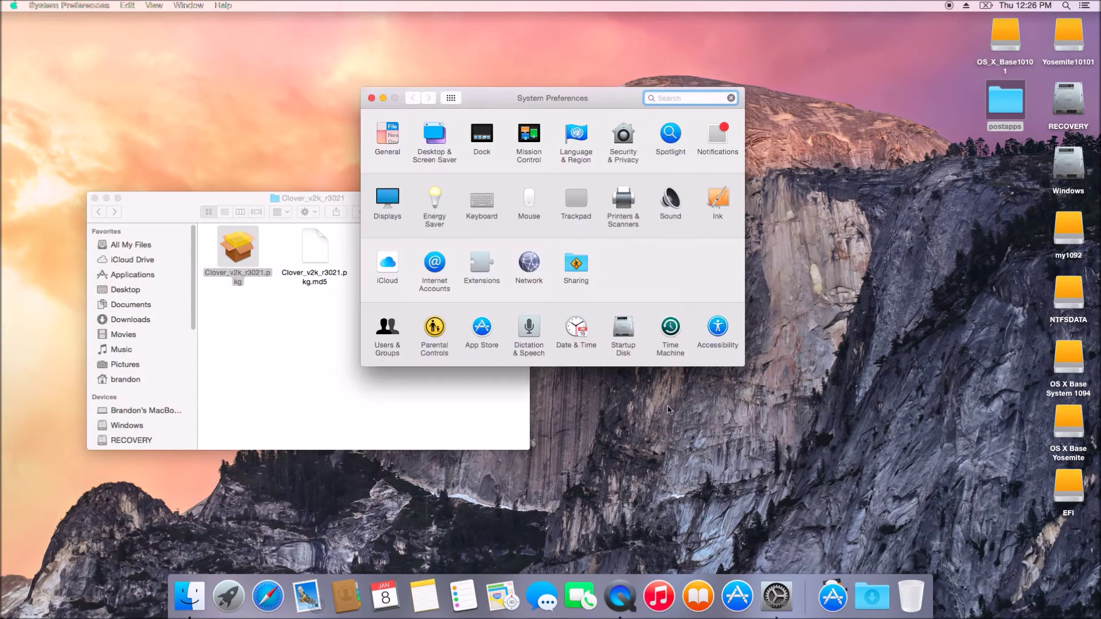
click(623, 138)
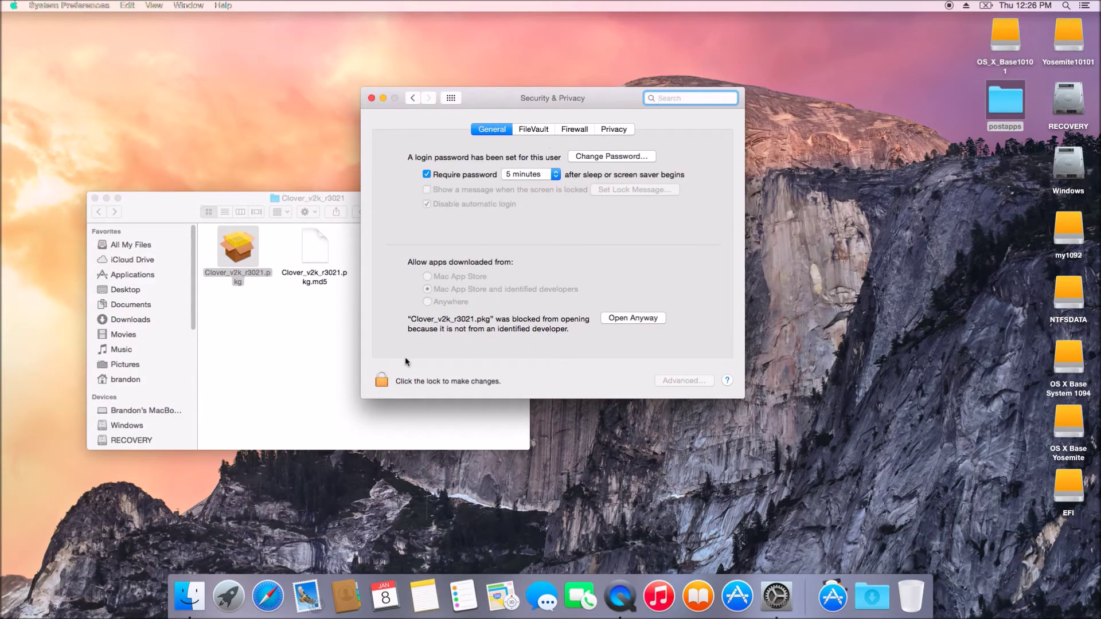
click(384, 381)
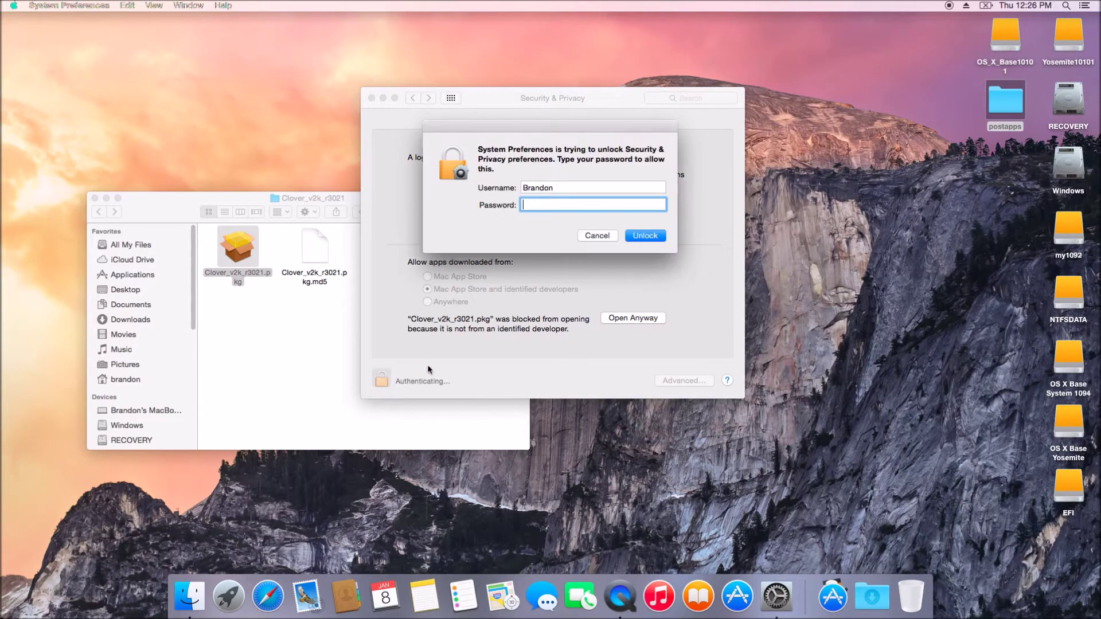
text(••)
key(Return)
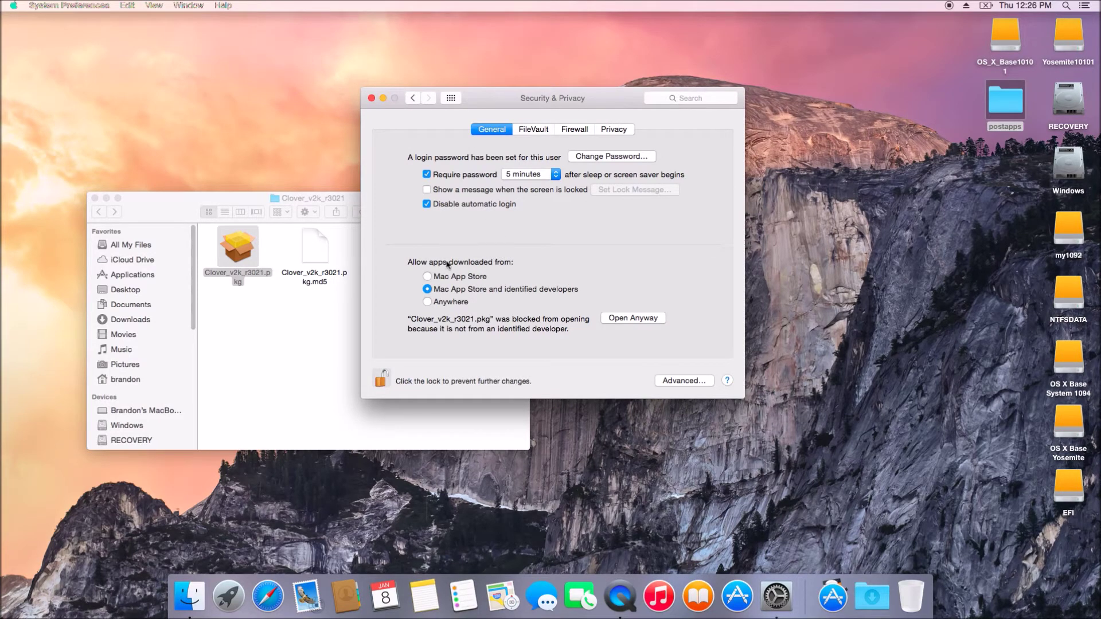
click(427, 302)
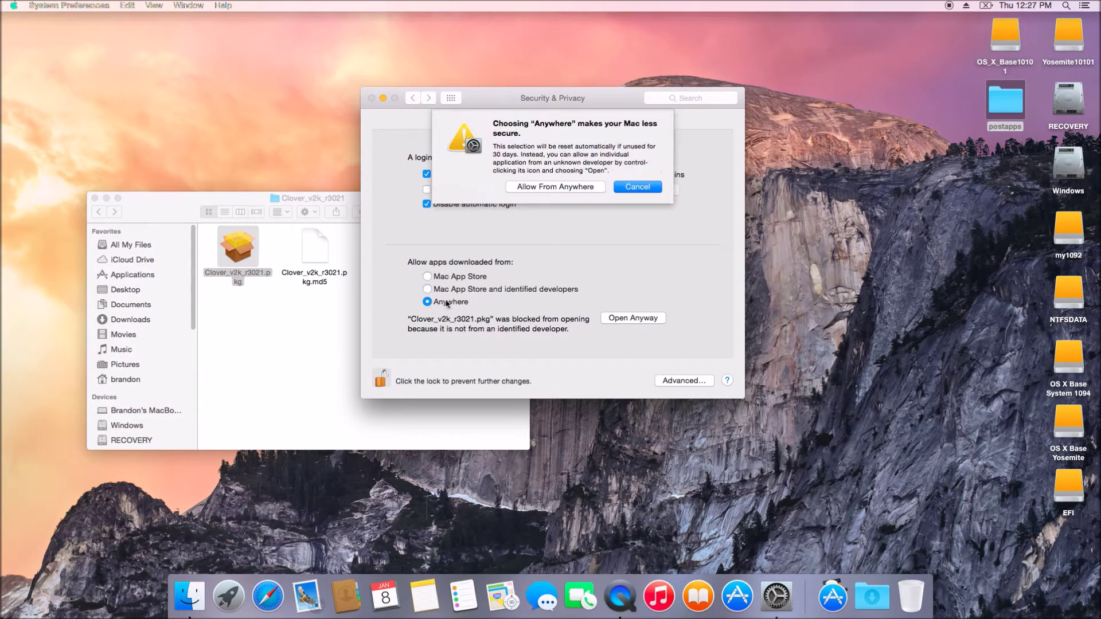
click(561, 183)
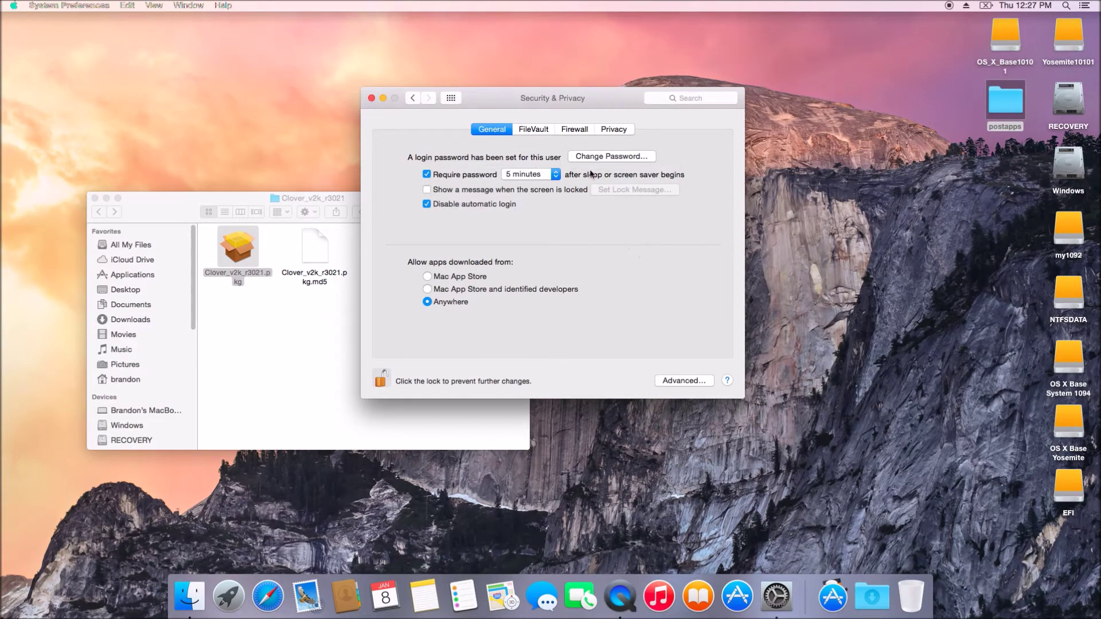
Turn on the firewall in the Firewall tab.
click(569, 130)
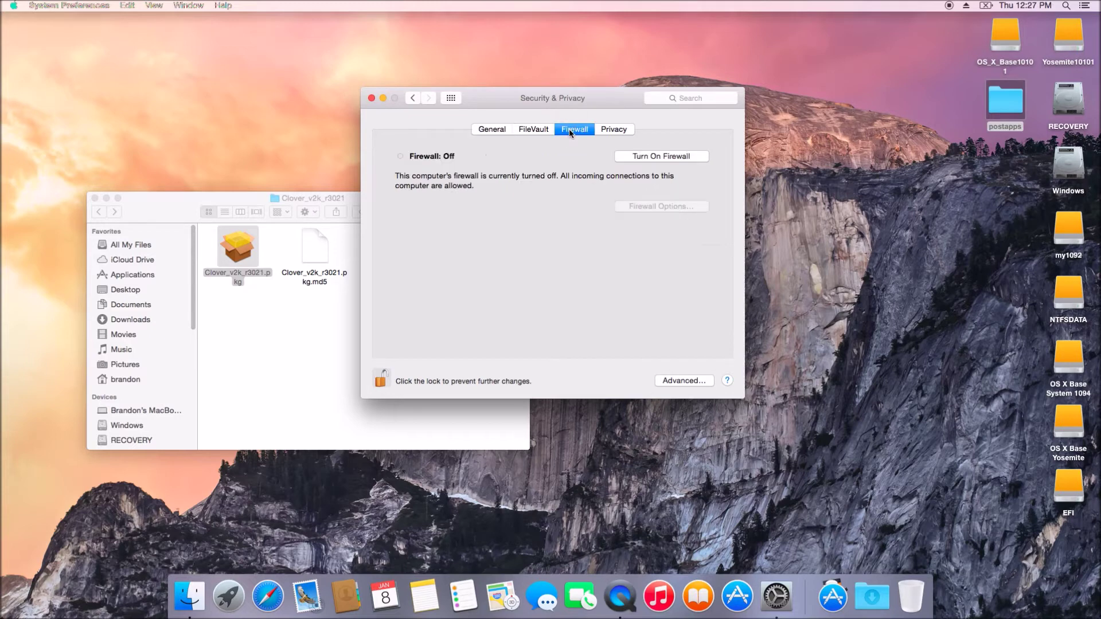
click(642, 157)
click(638, 158)
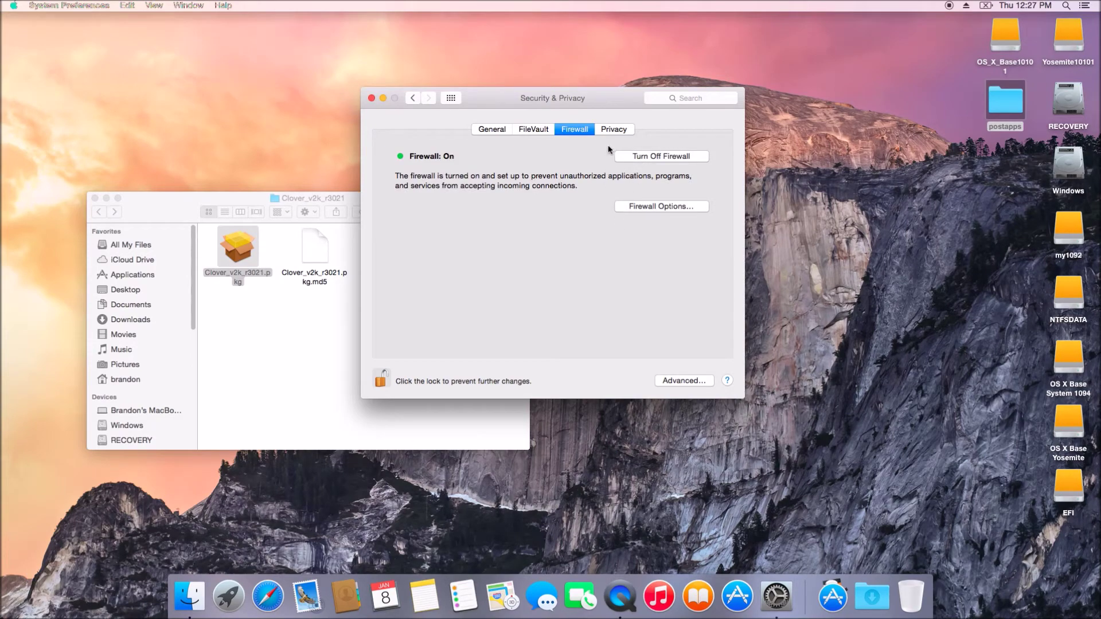
Check Enable stealth mode in Firewall Options, relock the padlock and close Security & Privacy.
click(652, 209)
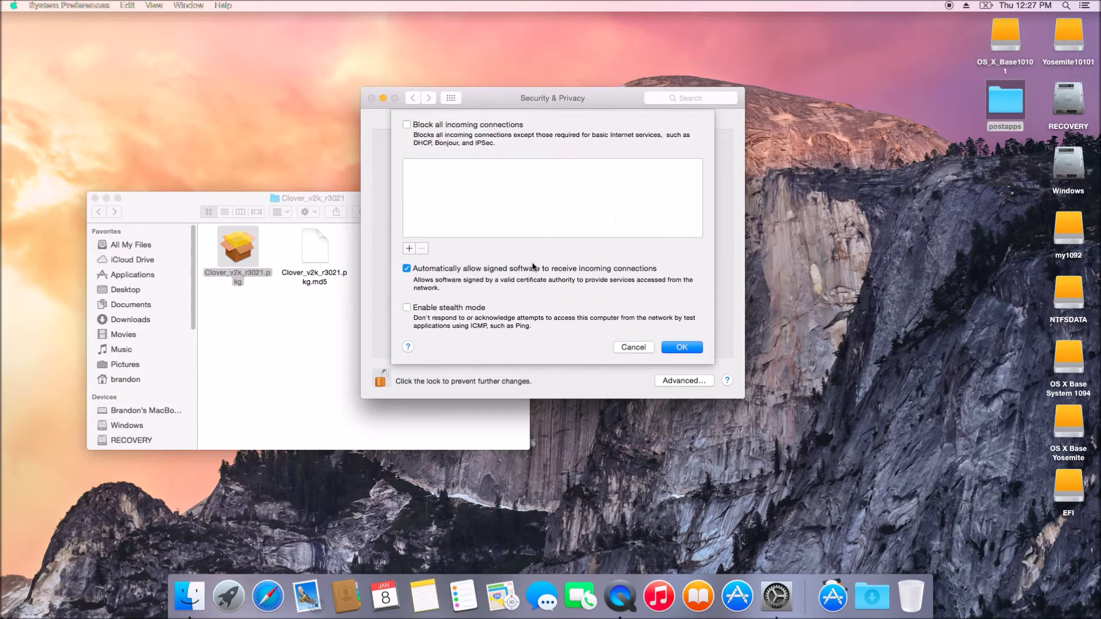
click(407, 308)
click(681, 347)
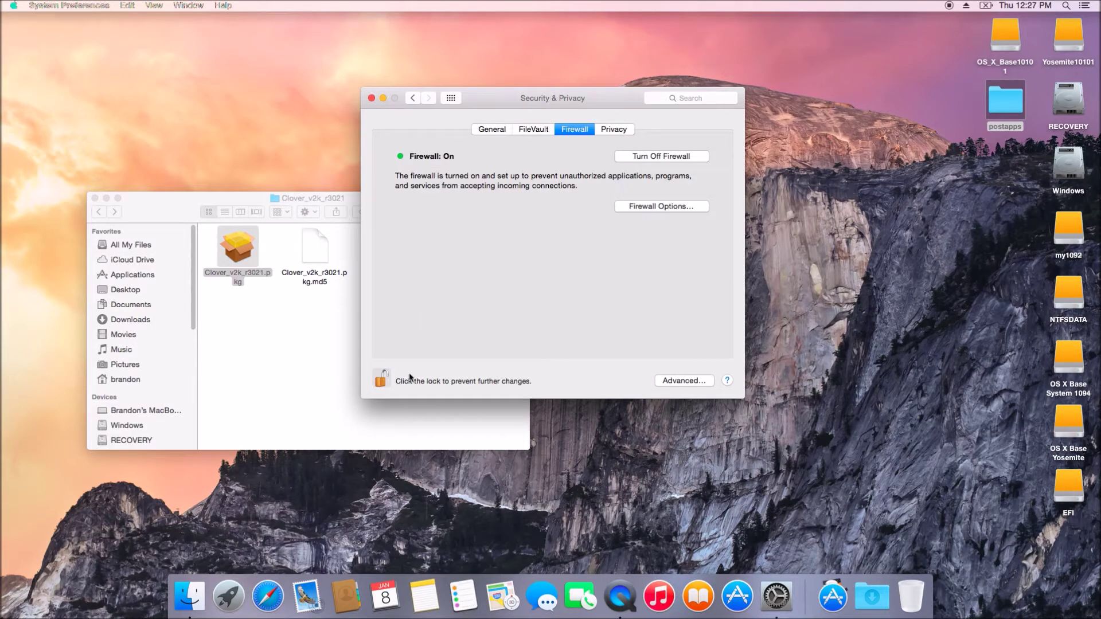
click(382, 380)
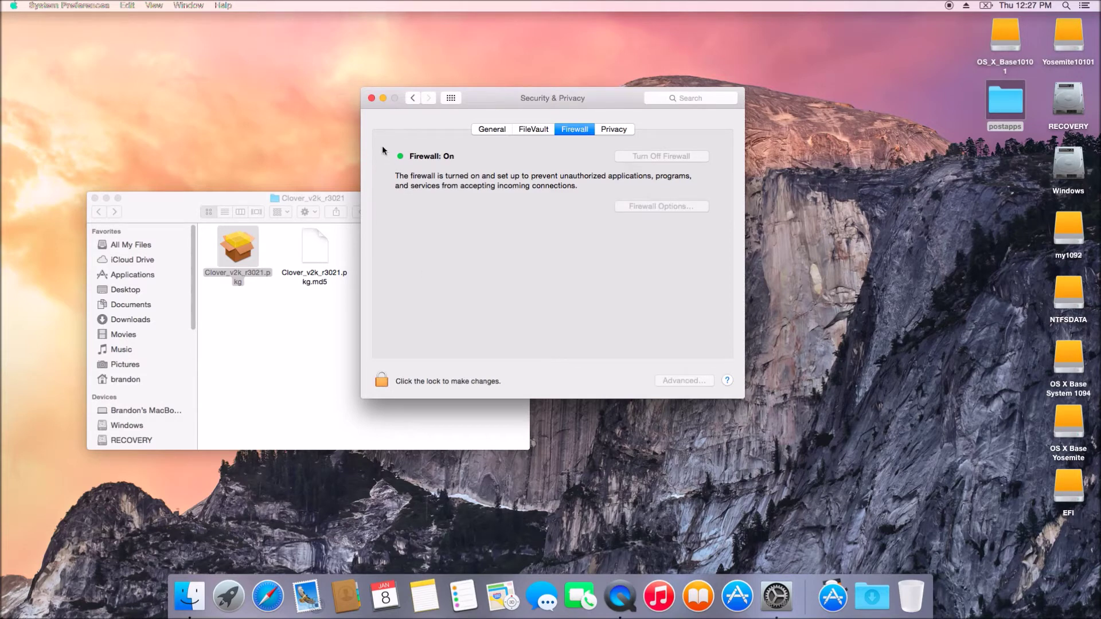
click(372, 99)
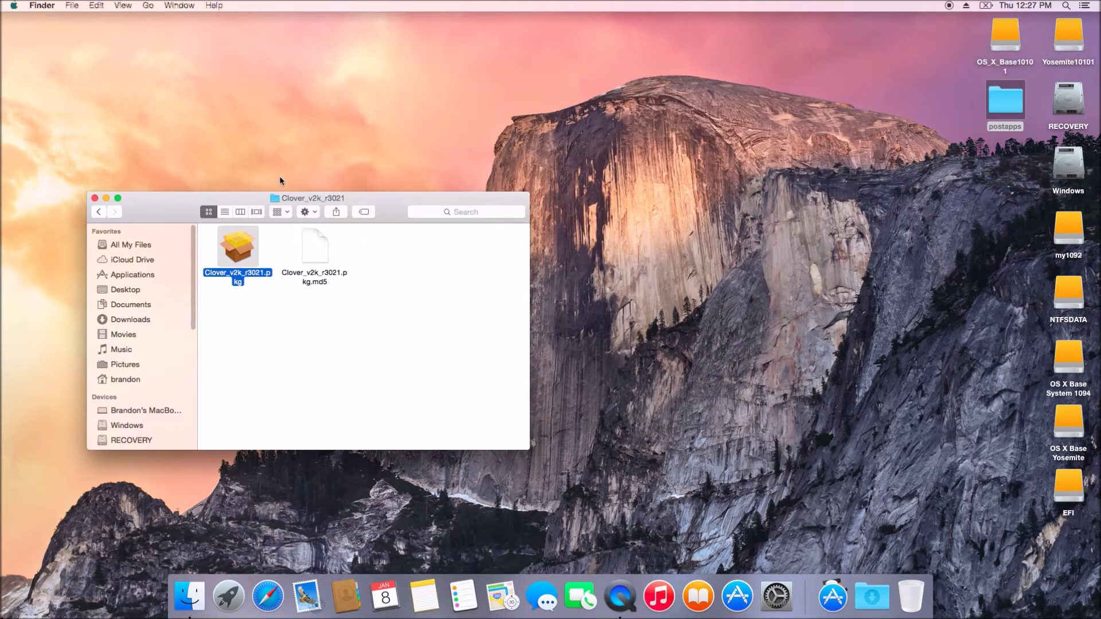
Launch the Clover_v2k_r3021 installer and customise it to install for UEFI booting only.
double_click(238, 253)
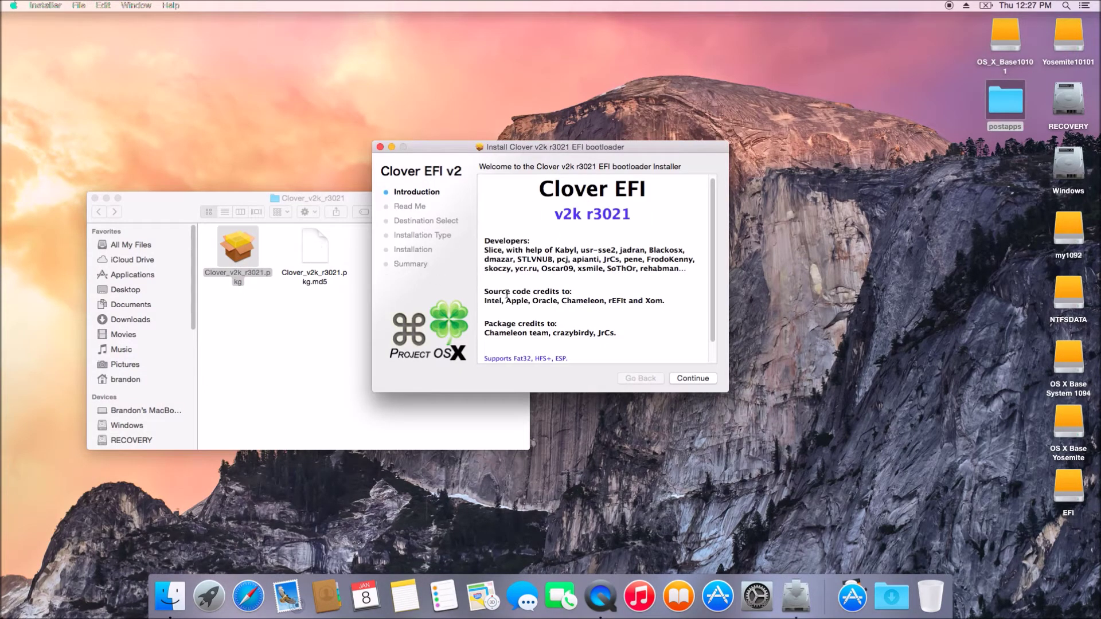
click(689, 381)
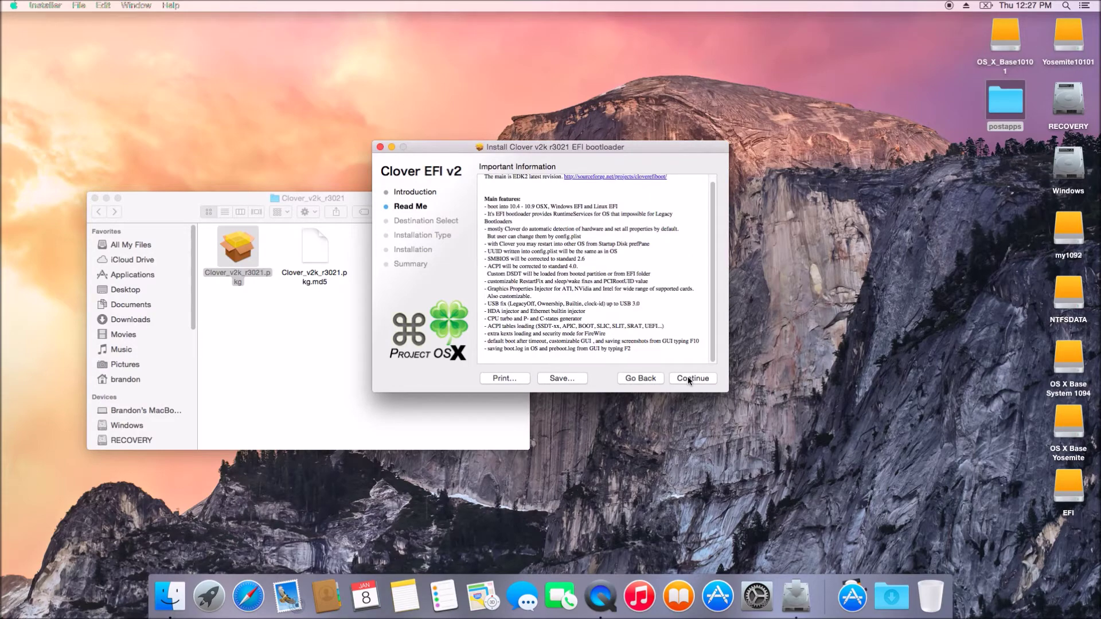
click(688, 379)
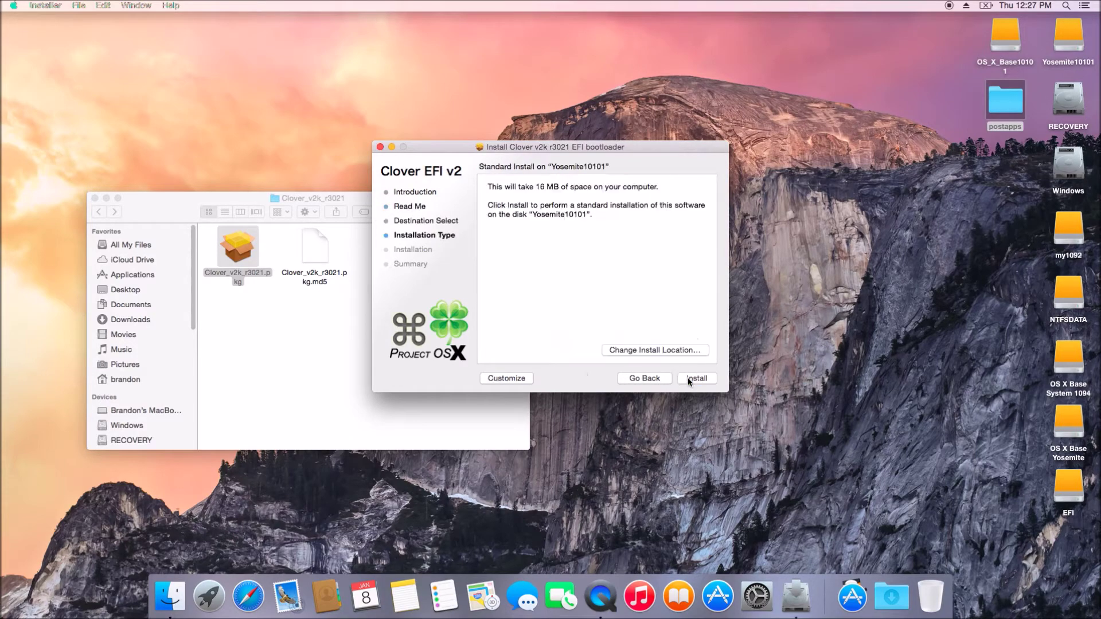
click(517, 379)
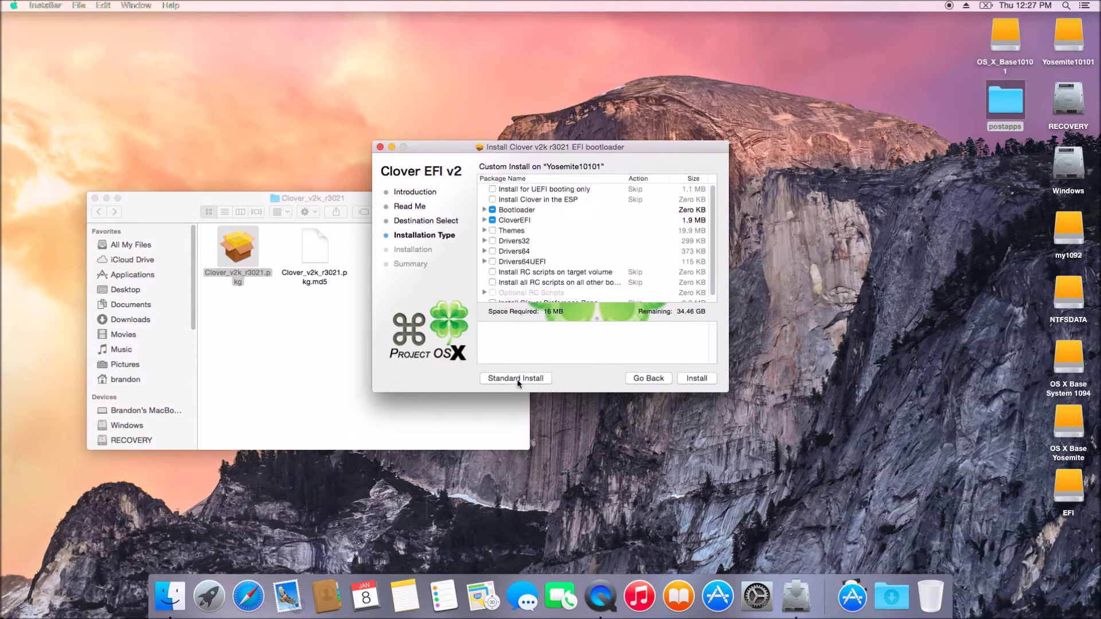
click(493, 190)
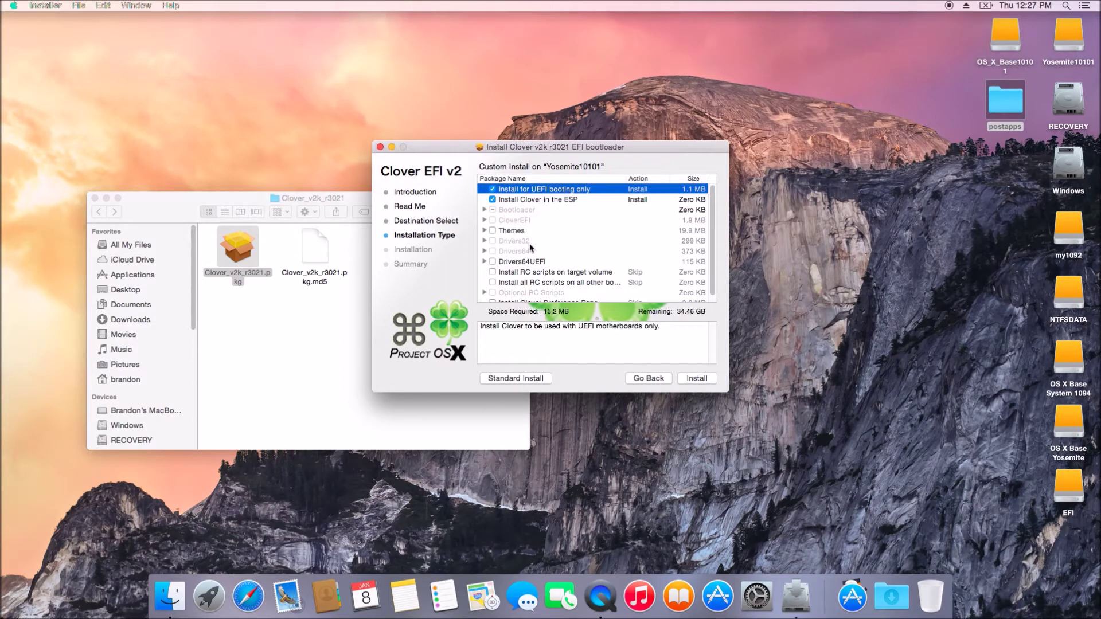
Include Themes and Drivers64UEFI, excluding CsmVideoDxe-64, DataHubDxe-64 and PartitionDxe-64.
click(492, 229)
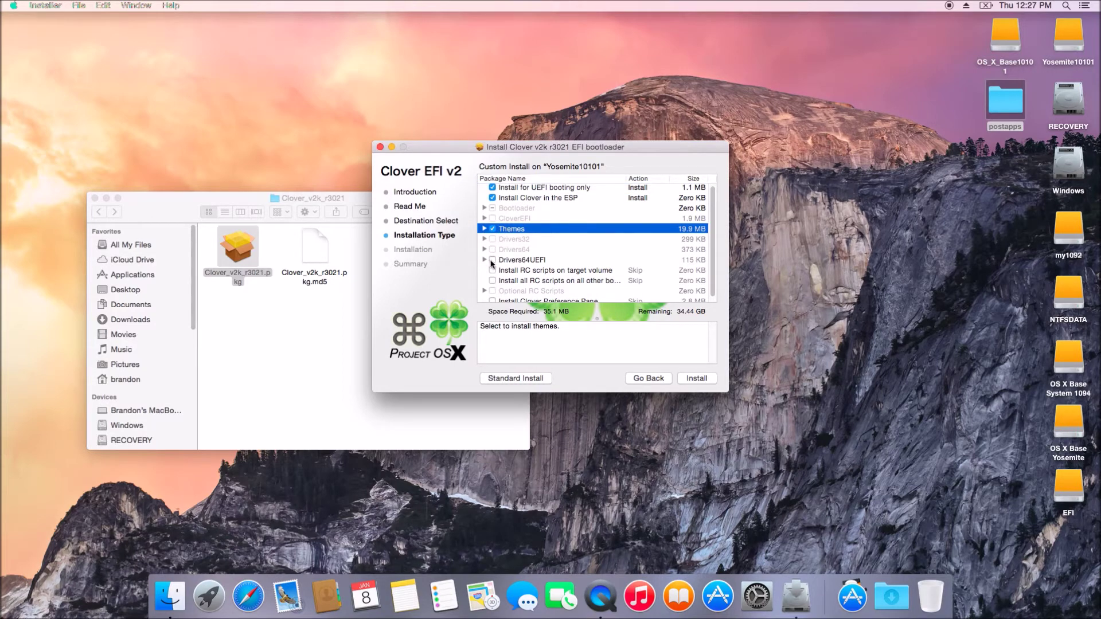
click(492, 260)
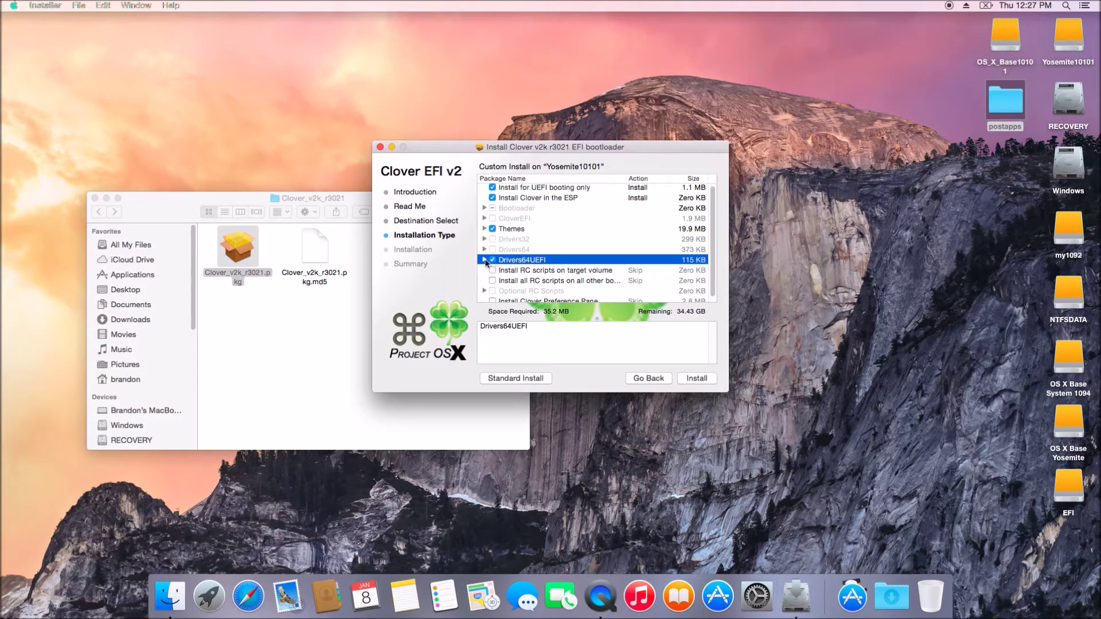
click(485, 261)
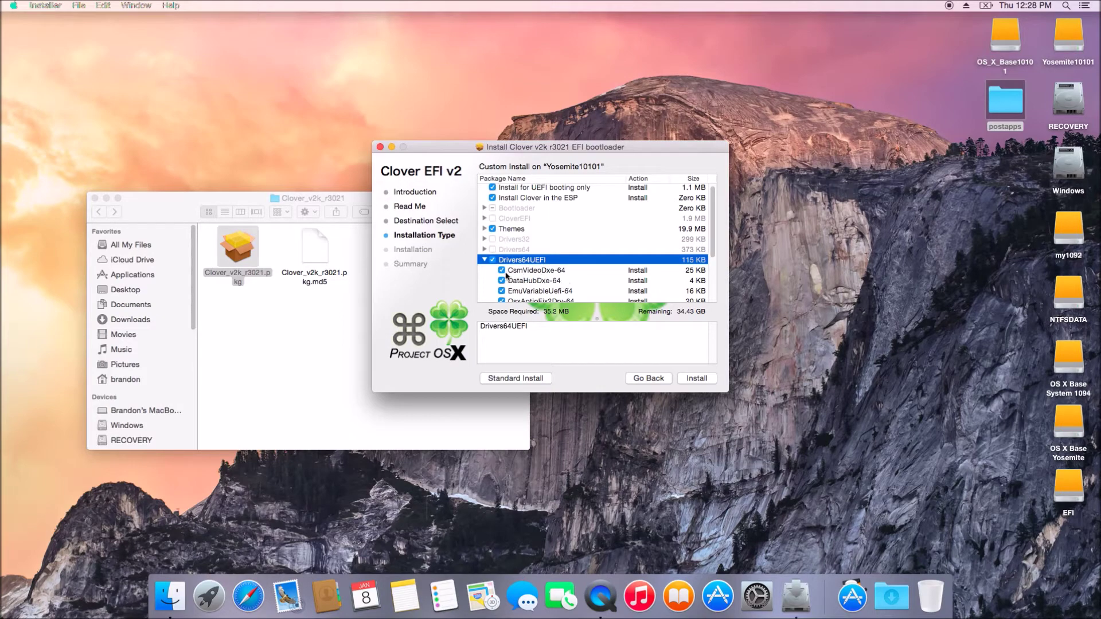
click(502, 271)
click(502, 281)
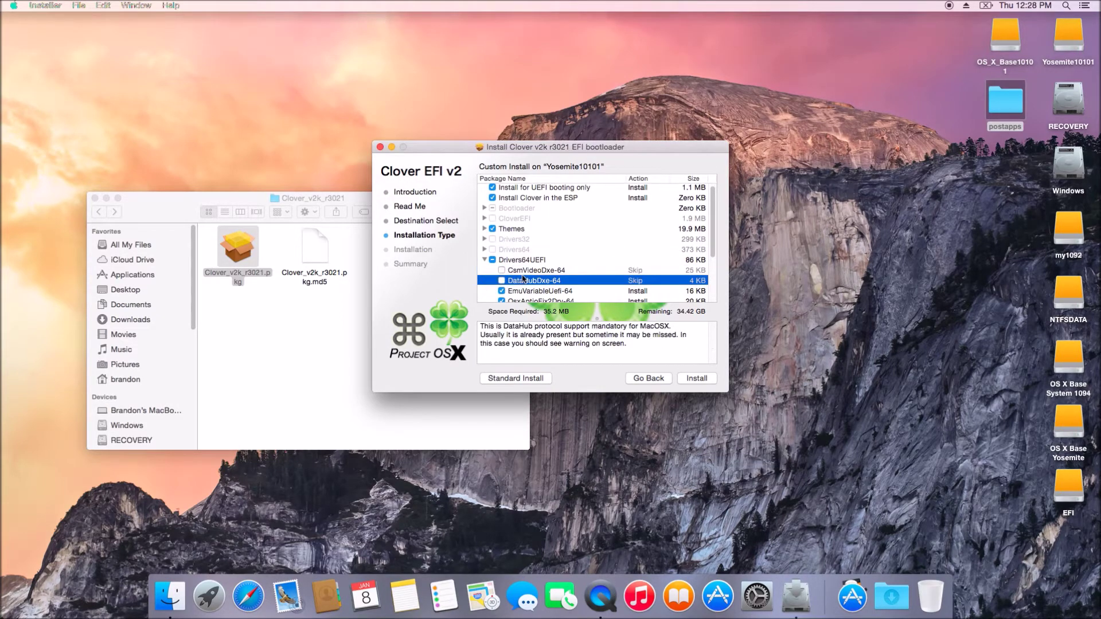
scroll(523, 279, down, 5)
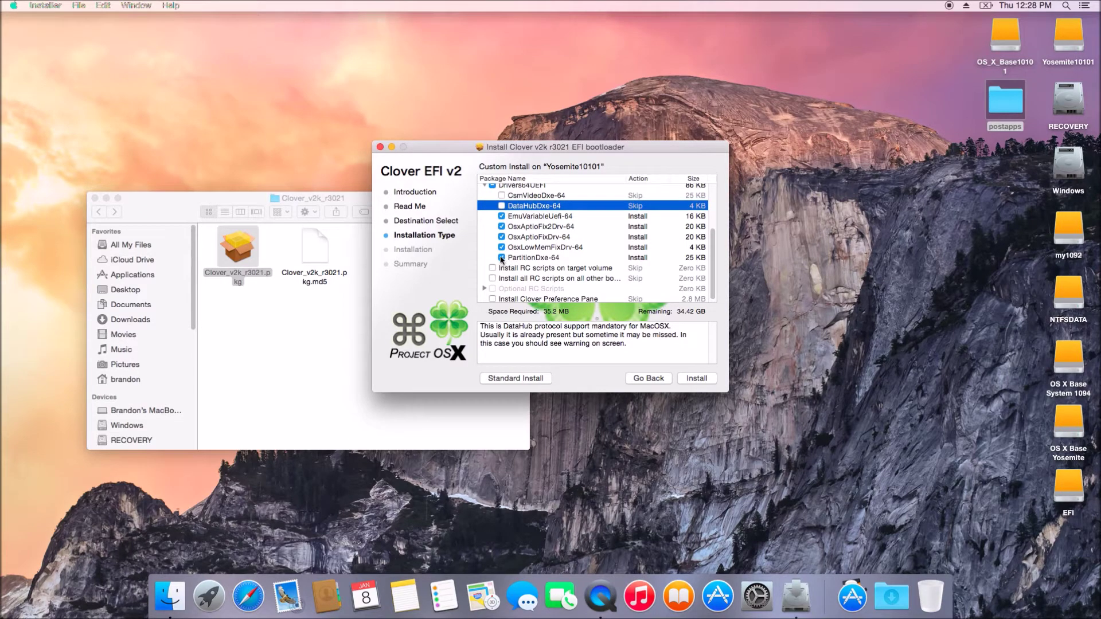
click(501, 257)
scroll(493, 259, up, 1)
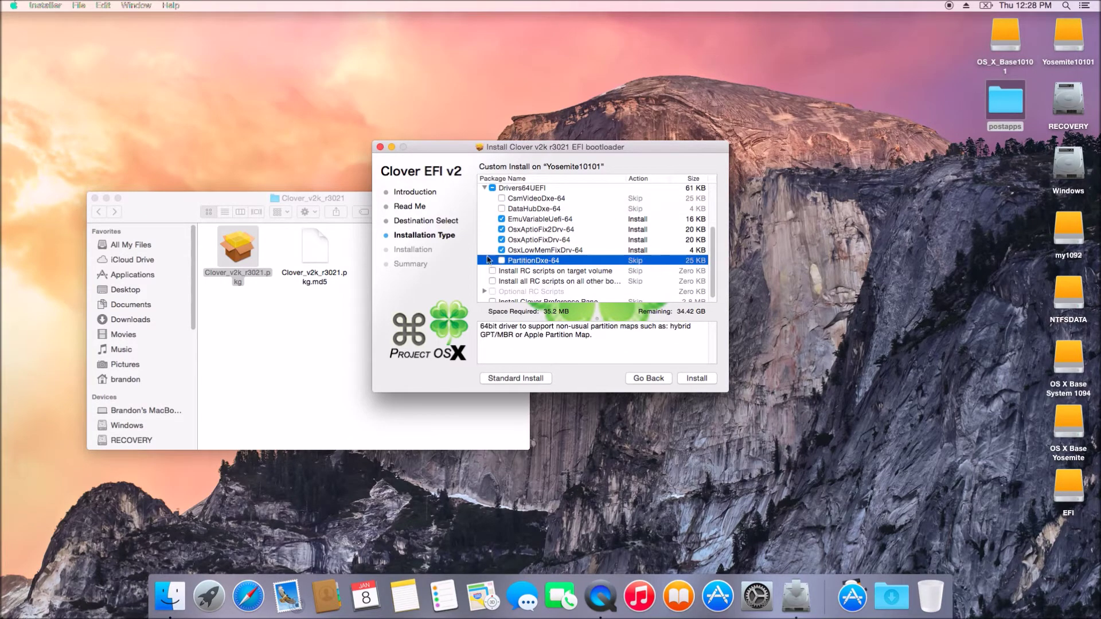
Enable RC scripts on the target volume, then start the installation with the admin password.
click(493, 271)
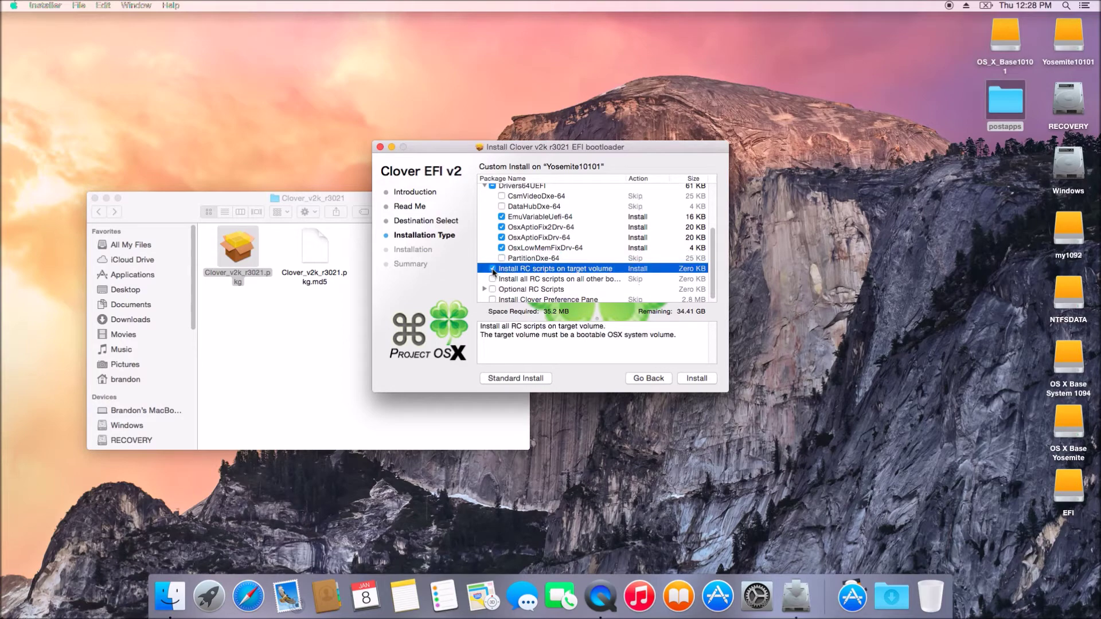
click(562, 279)
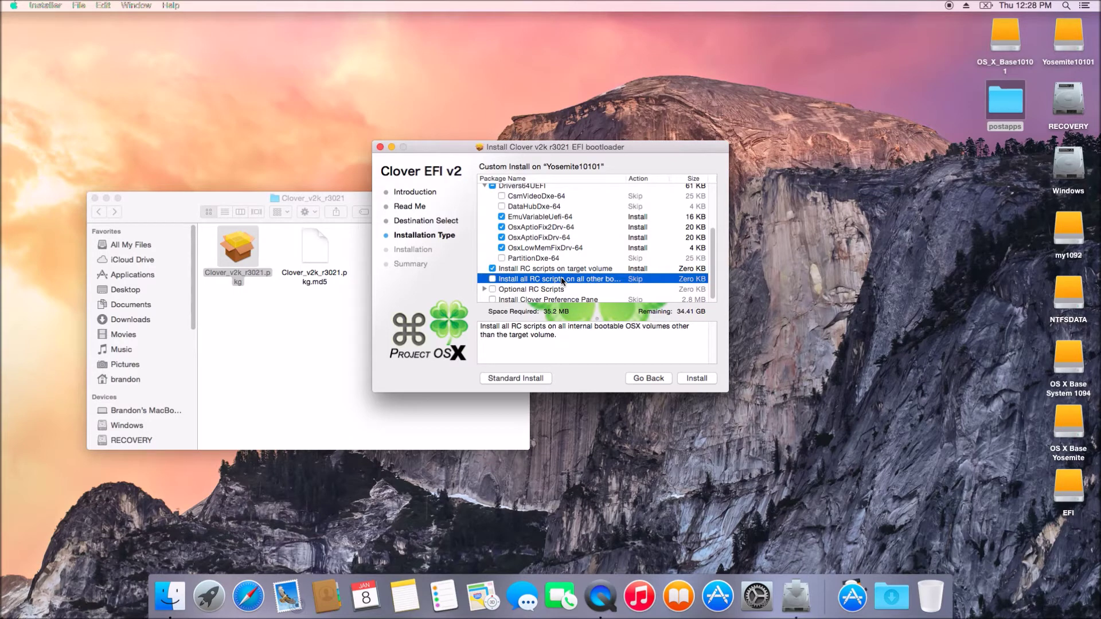
click(492, 279)
click(697, 378)
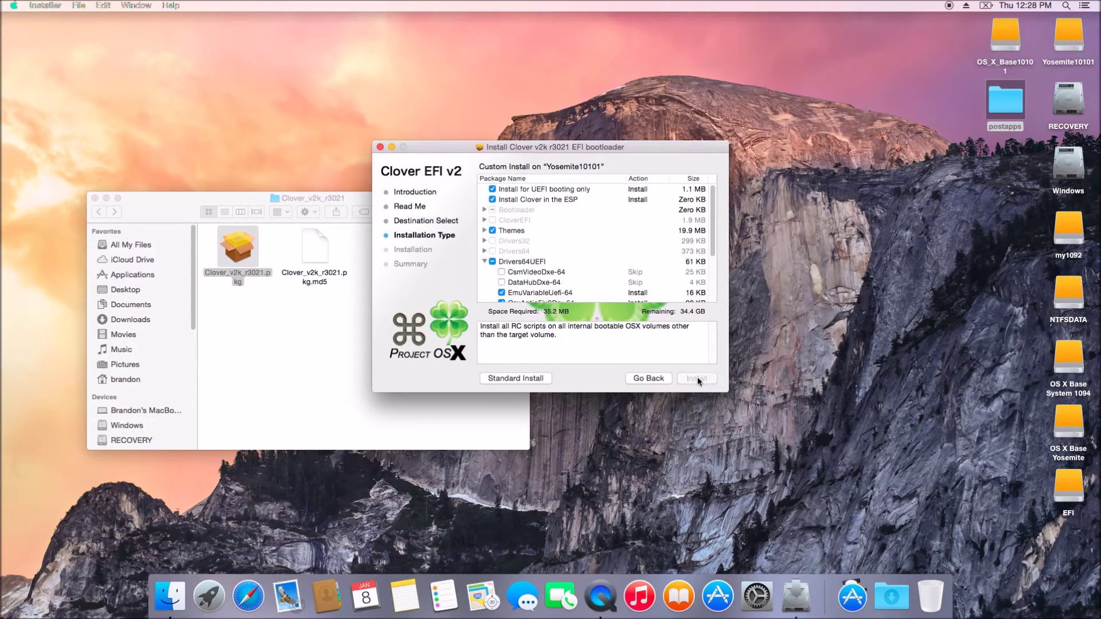
text(••••••)
click(631, 236)
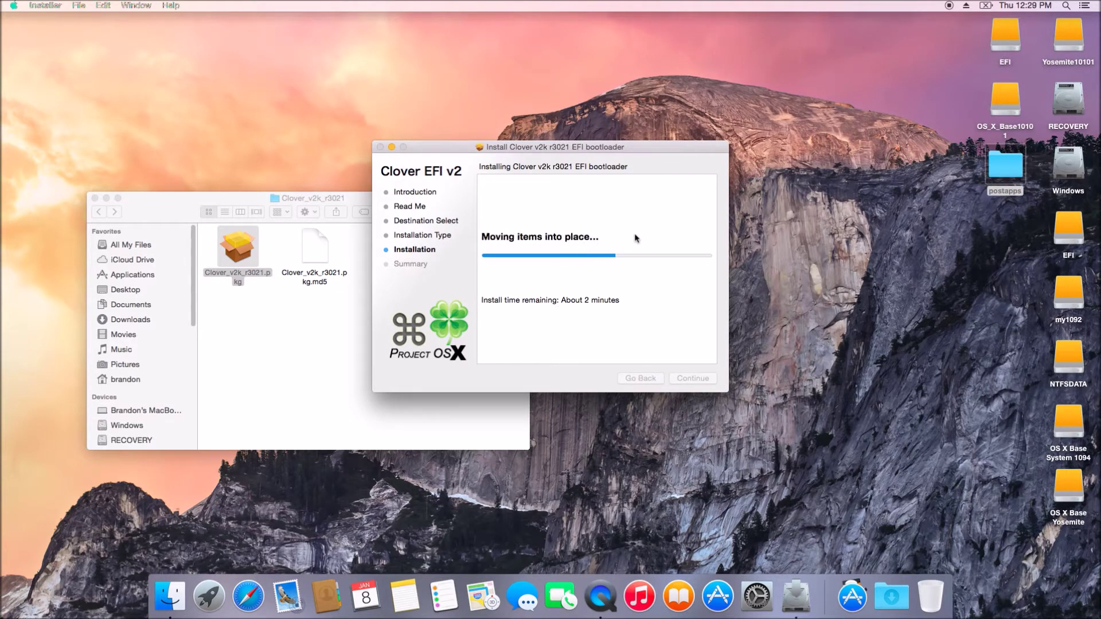
click(756, 596)
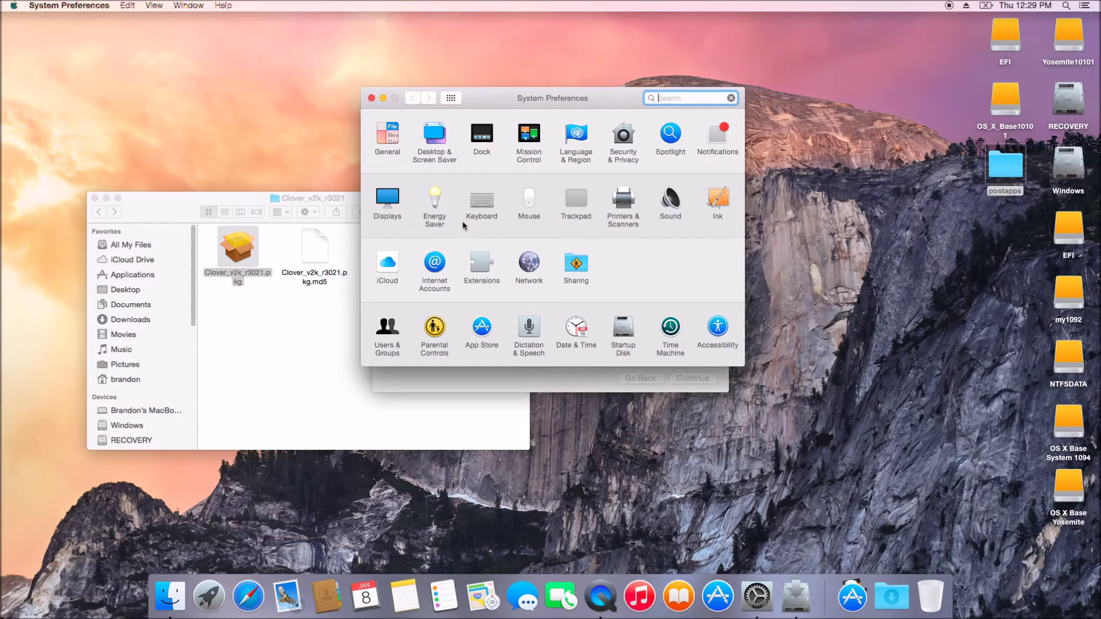
Change the save-screen-as-file Screen Shots shortcut to ⌃3 in Keyboard preferences.
click(482, 209)
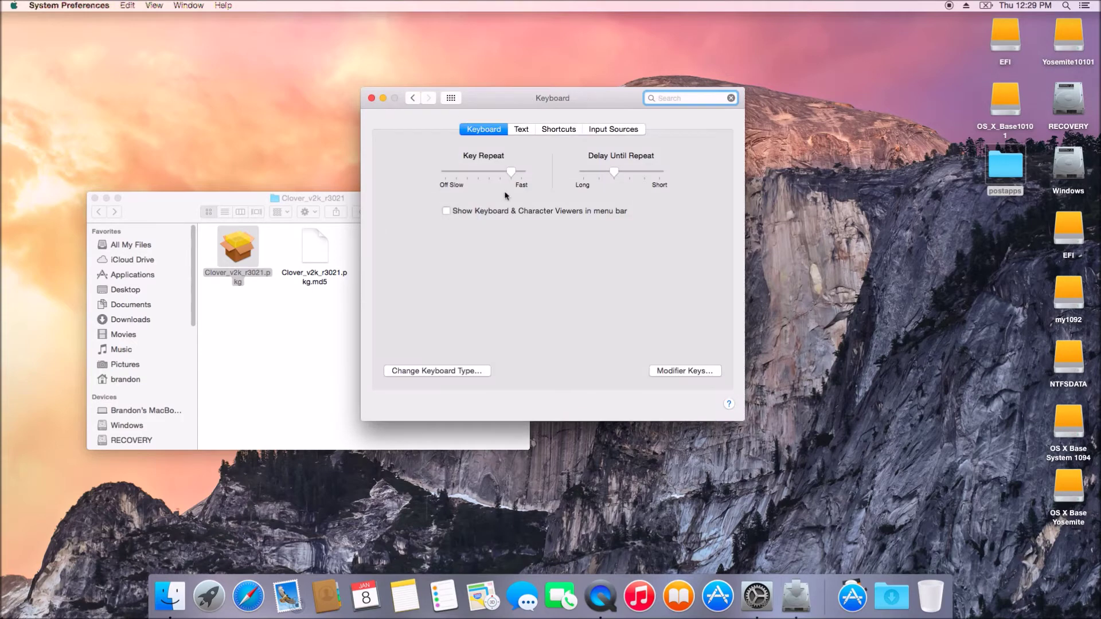
click(557, 130)
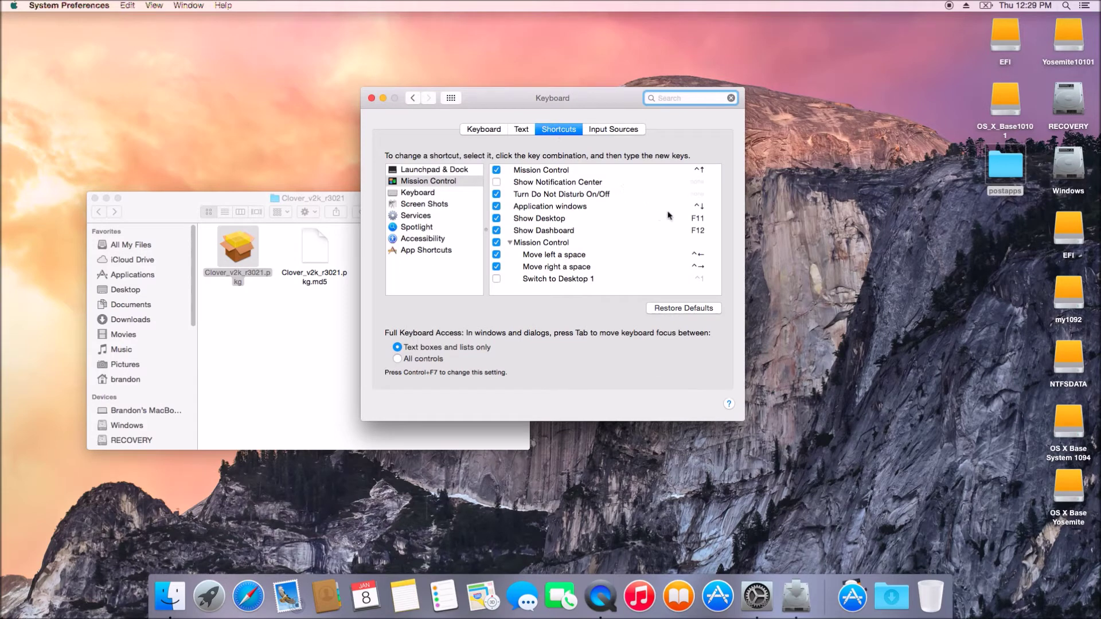
click(434, 205)
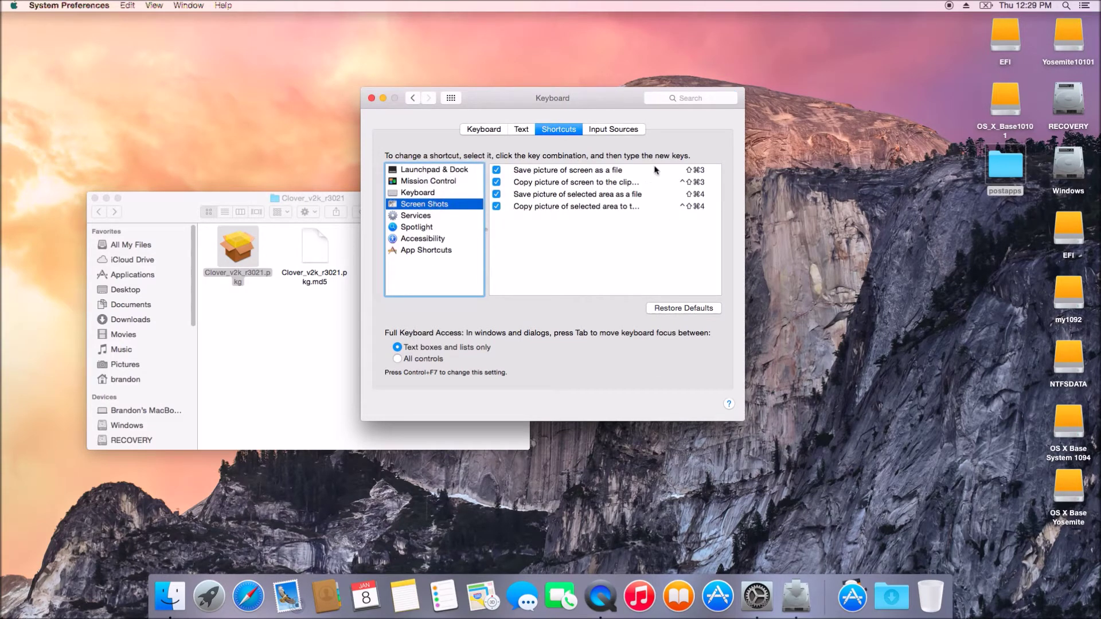
click(695, 172)
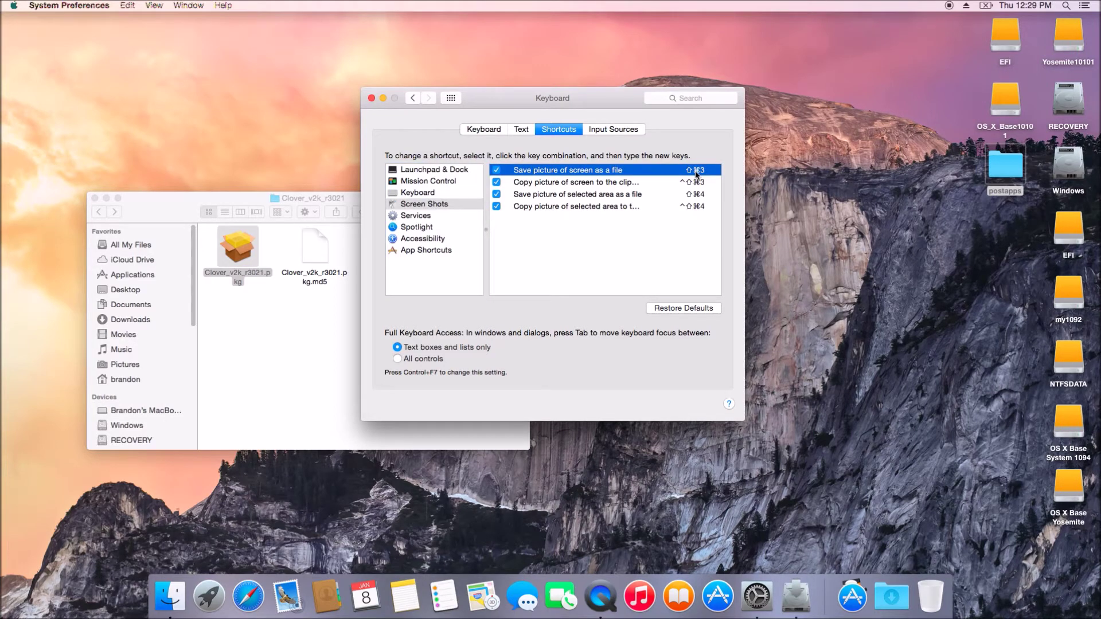
click(696, 170)
key(ctrl+3)
Change the save-selected-area-as-file shortcut to ⌃4 and return to all preferences.
click(691, 198)
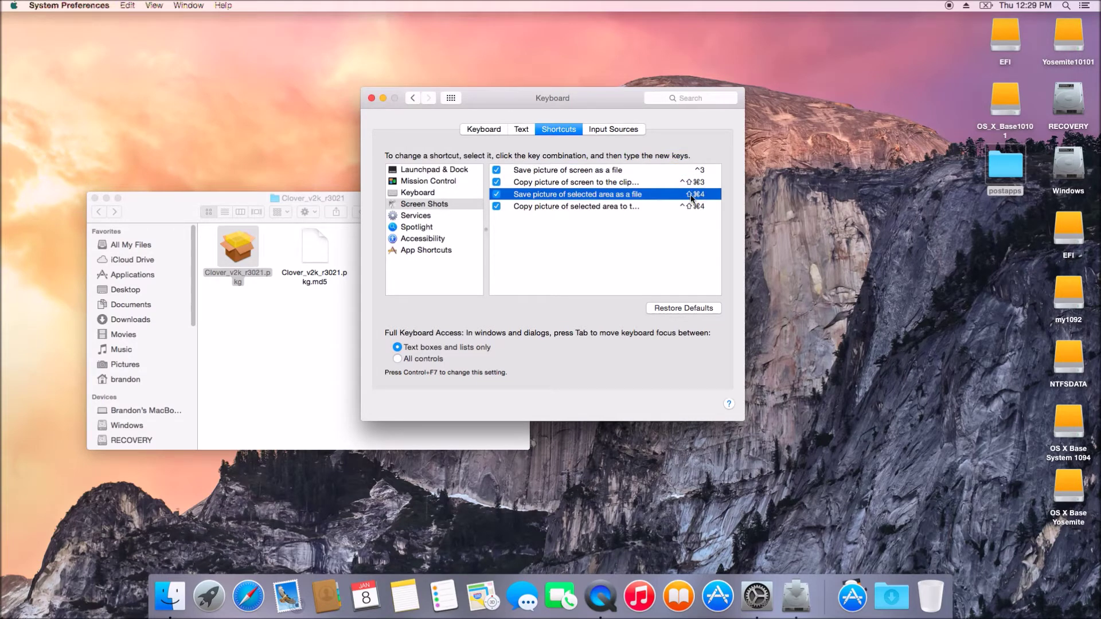
click(691, 197)
key(ctrl+4)
click(451, 99)
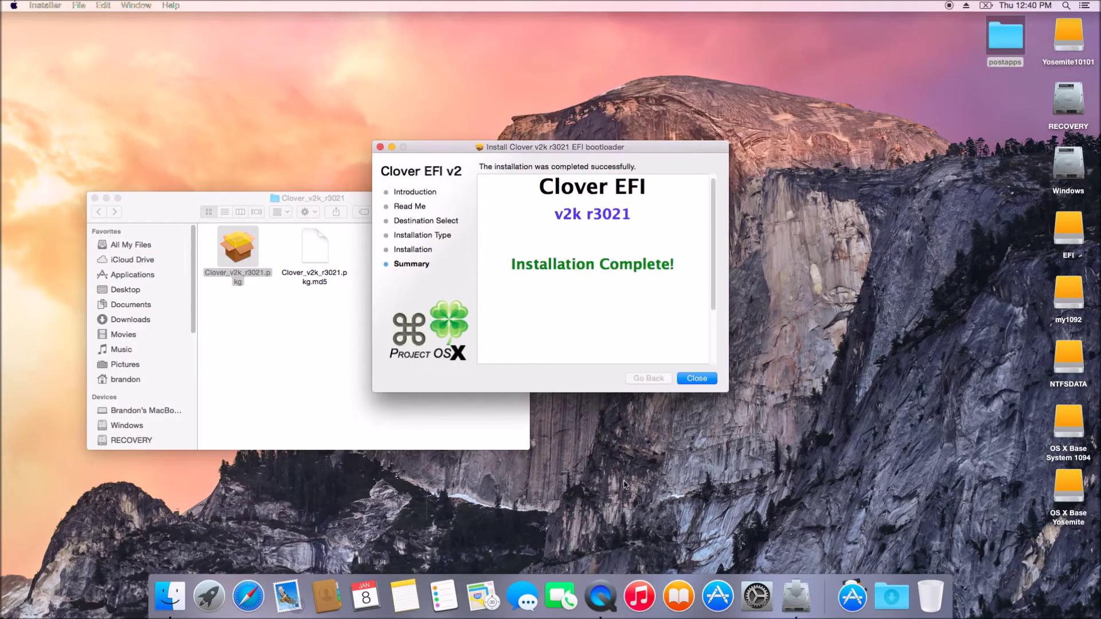
Close the Clover installer and browse the EFI partition to EFI/CLOVER/kexts.
click(697, 379)
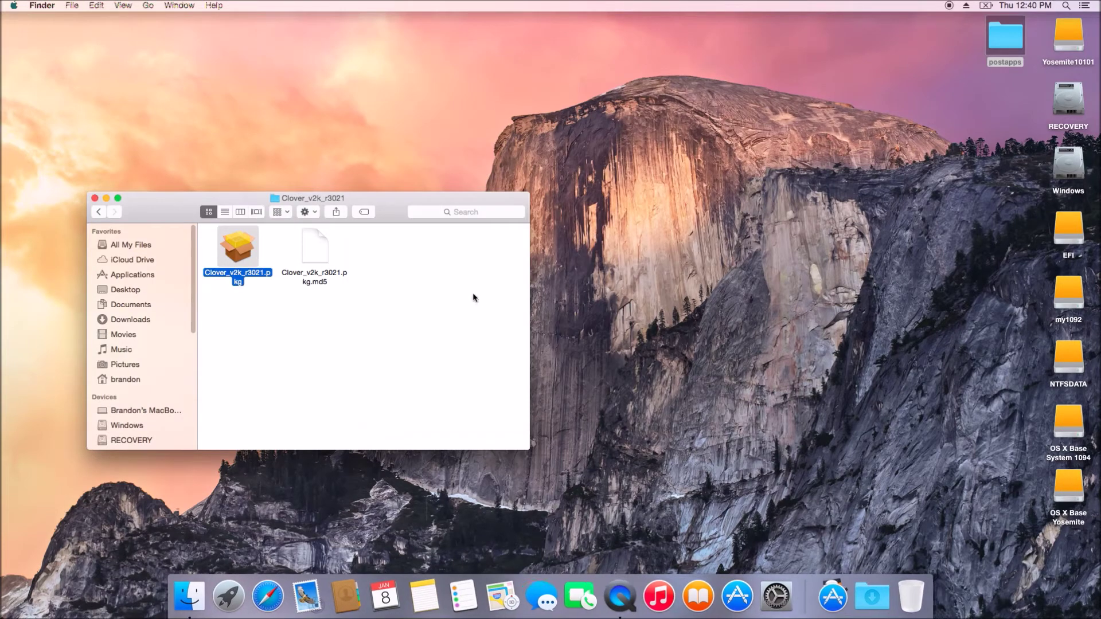
click(106, 198)
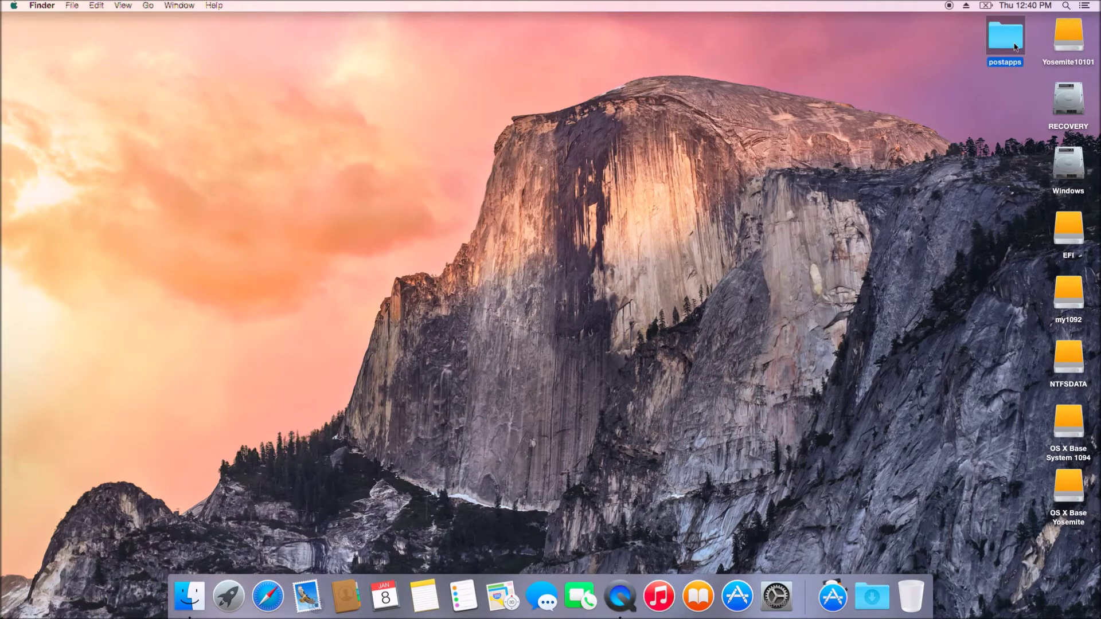
double_click(1059, 39)
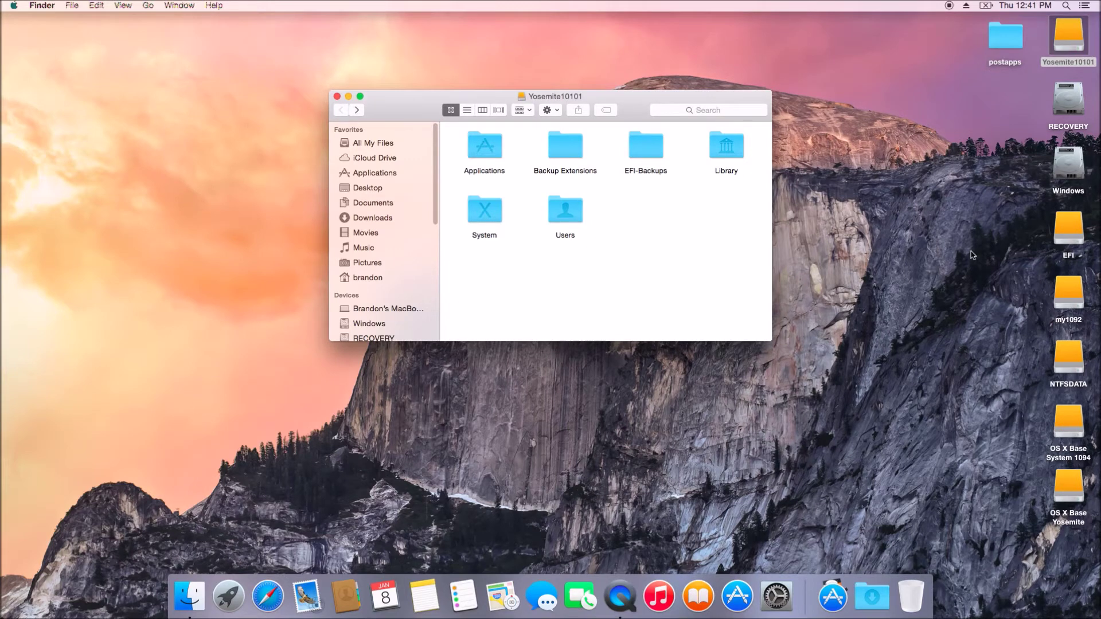
double_click(1070, 235)
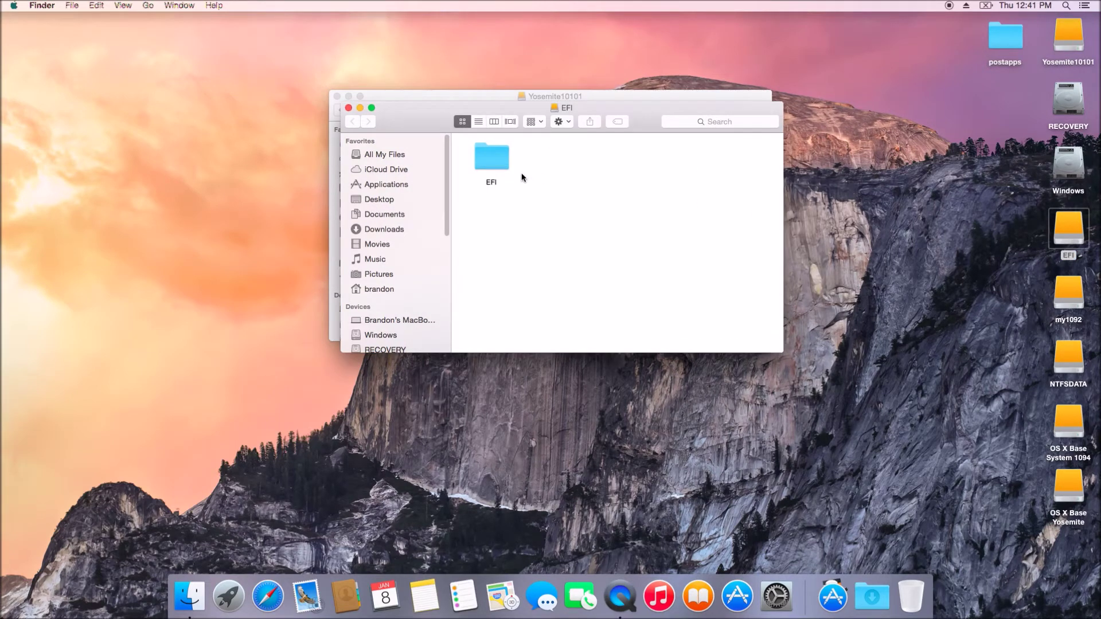
double_click(490, 160)
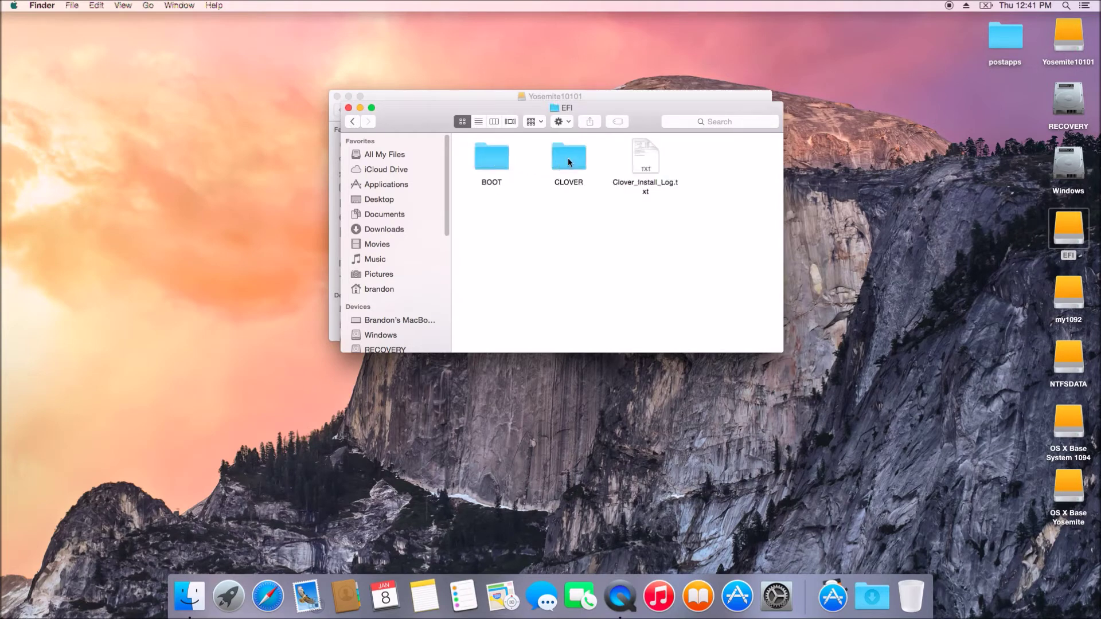
double_click(570, 159)
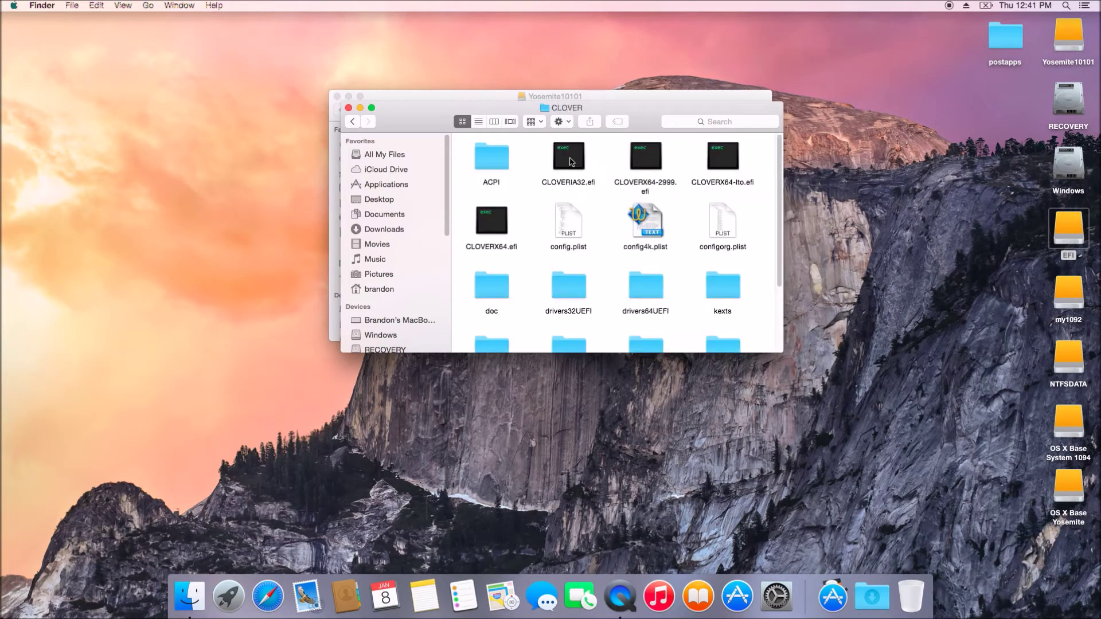
scroll(602, 252, down, 3)
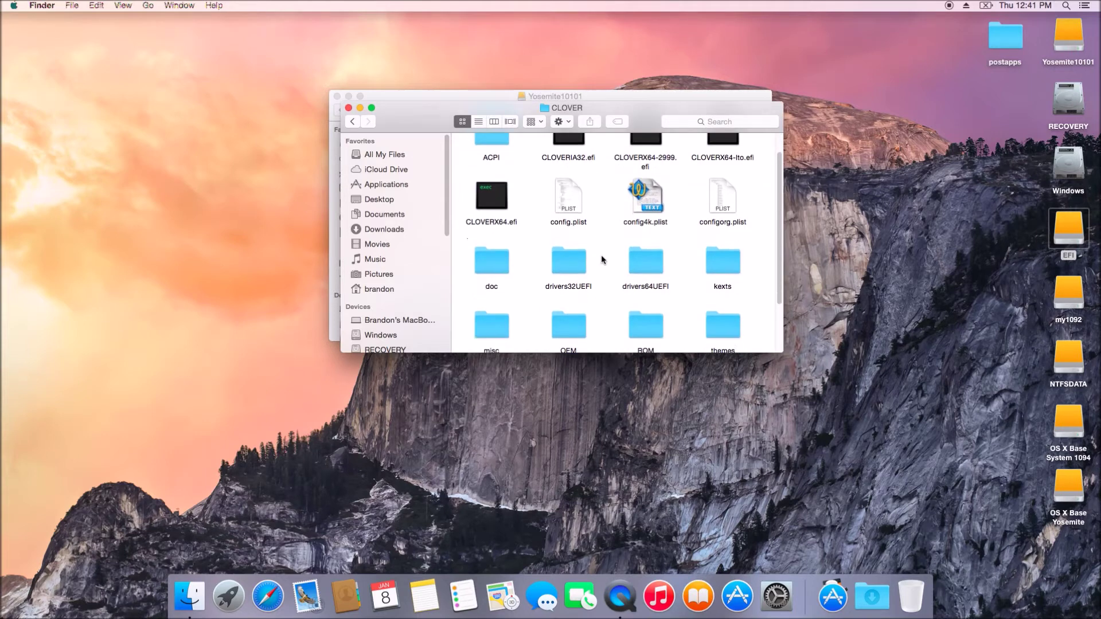
scroll(600, 256, down, 1)
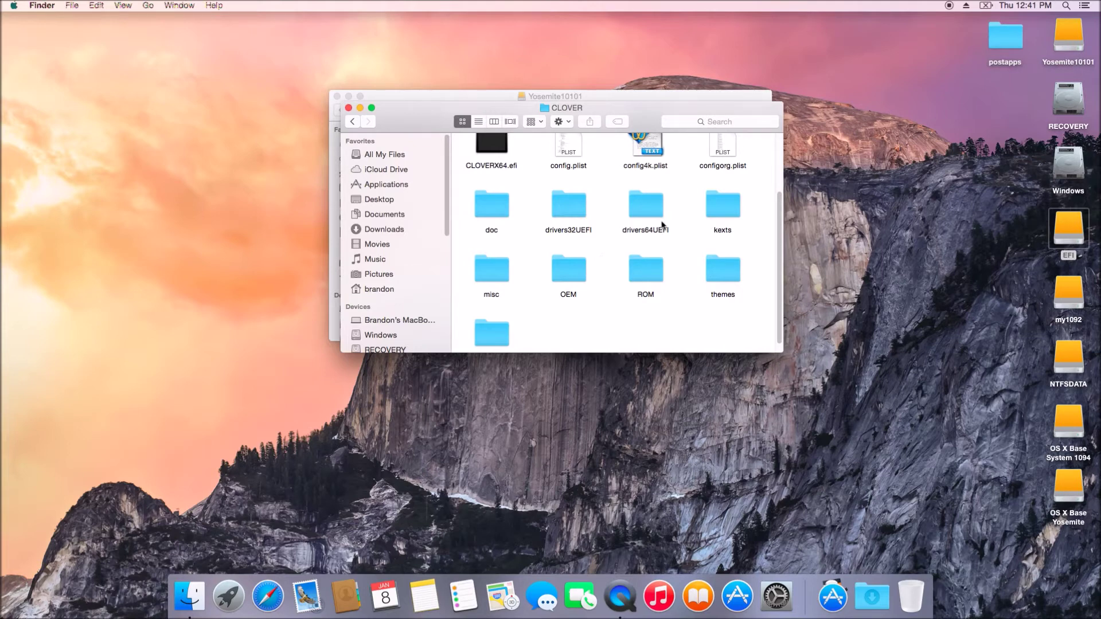
double_click(721, 207)
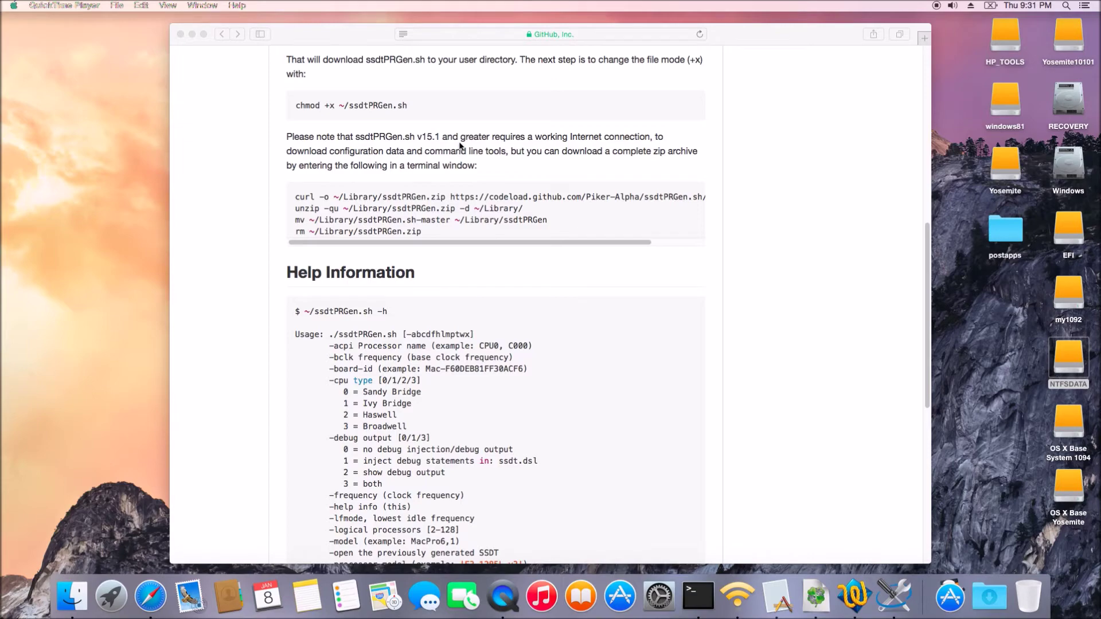
Scroll the ssdtPRGen.sh GitHub README to its download command and launch Terminal.
scroll(460, 143, up, 10)
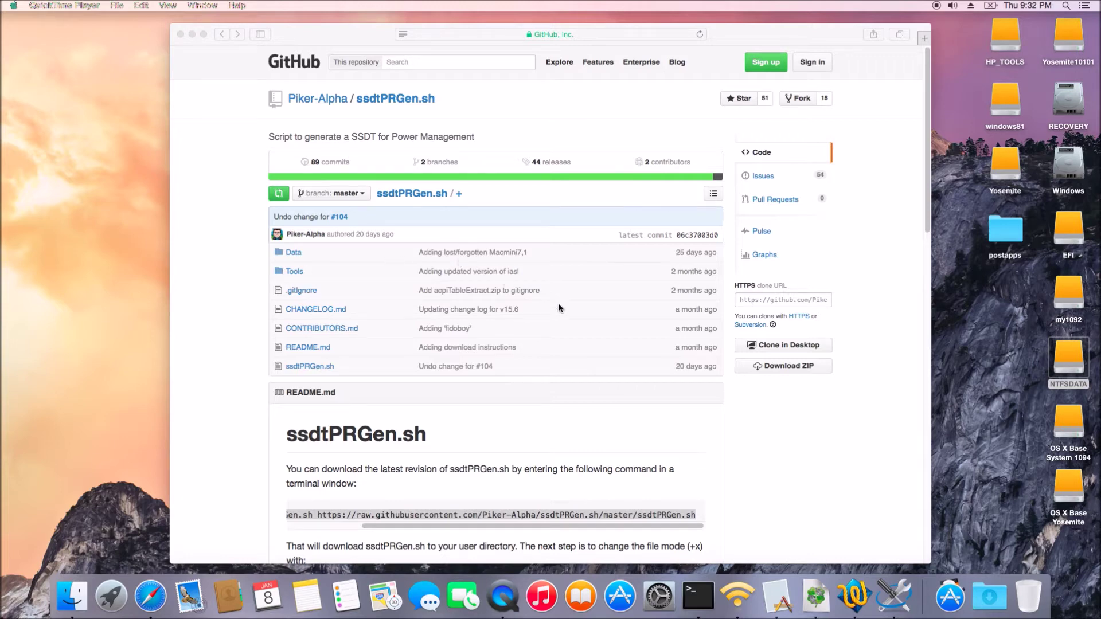
scroll(563, 361, down, 3)
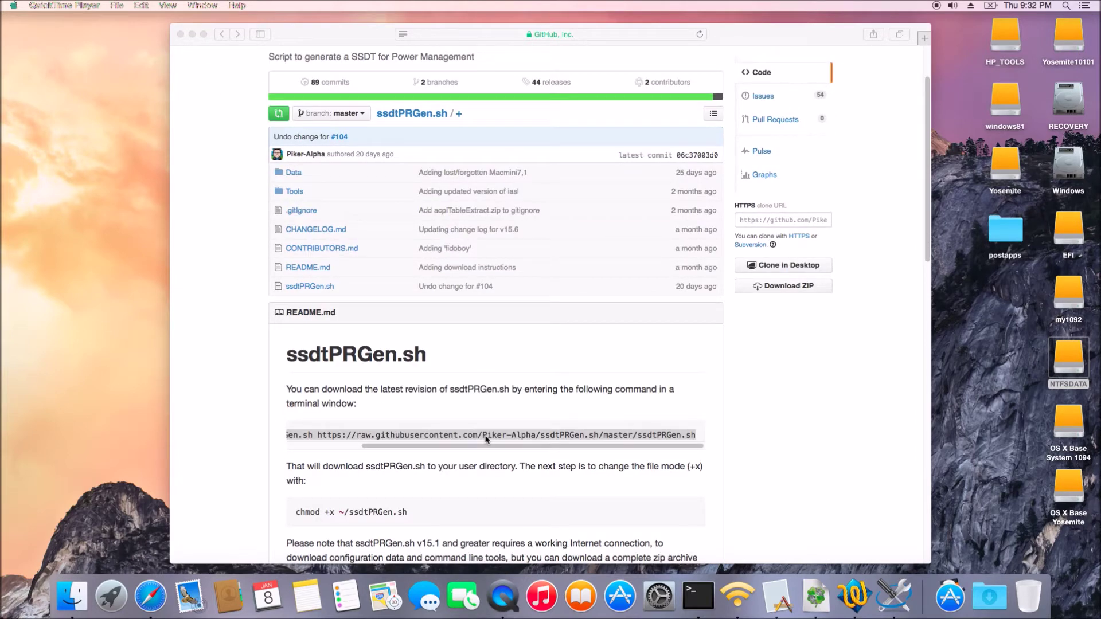
click(697, 596)
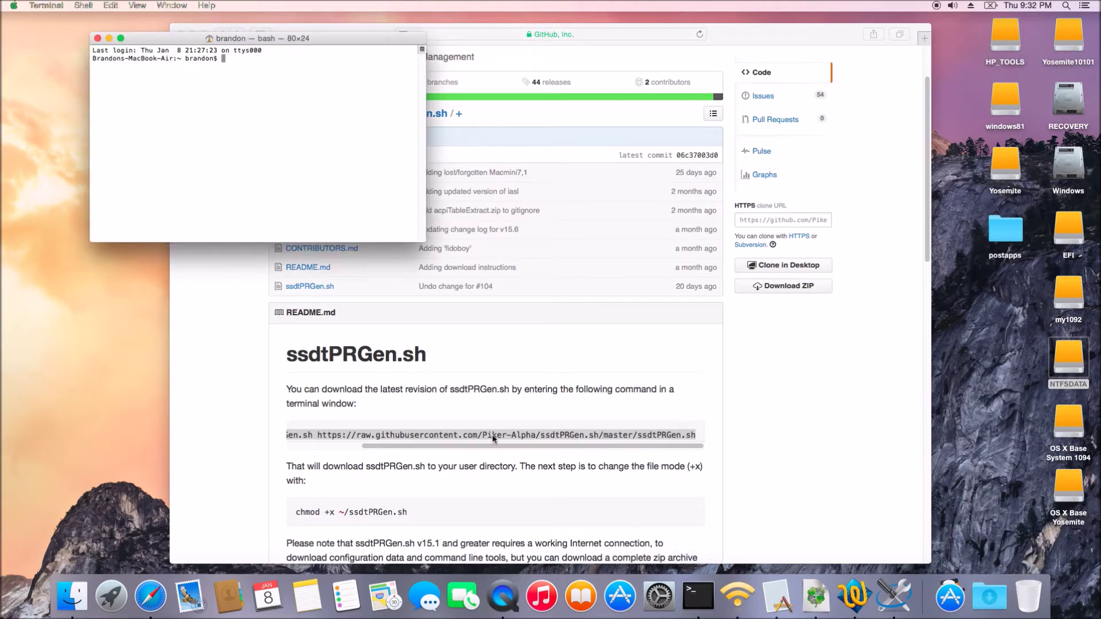
Download ssdtPRGen.sh to ~ with the pasted curl command and run chmod +x ~/ssdtPRGen.sh.
text(curl -o ~/ssdtPRGen.sh https://raw.githubusercontent.com/Piker-Alpha/ssdtPRGen.sh/master/ssdtPRGen.sh)
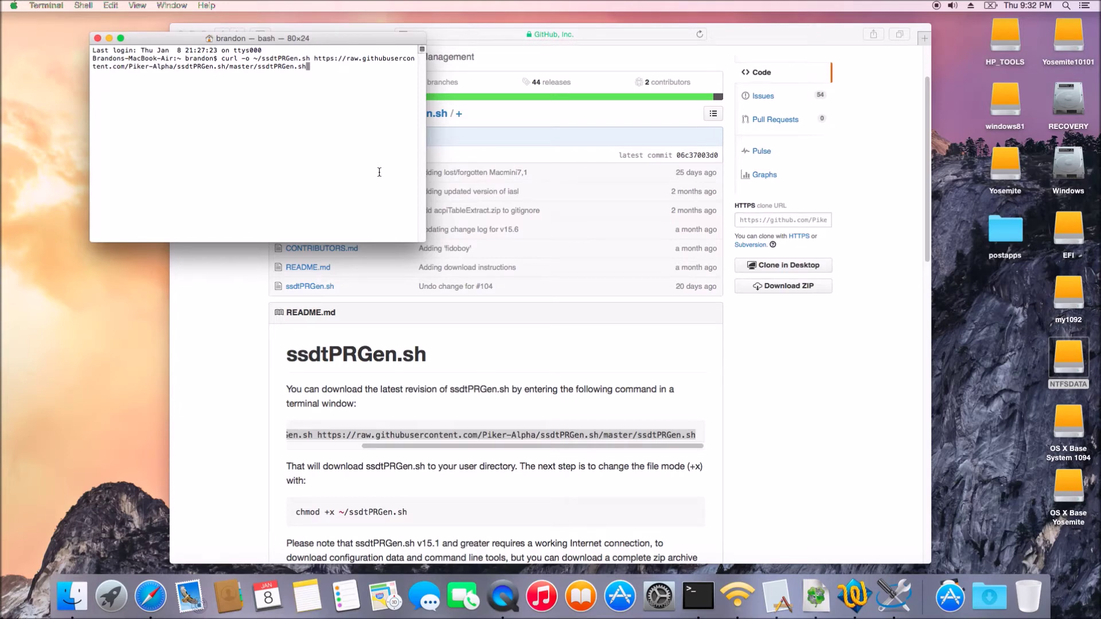
key(Return)
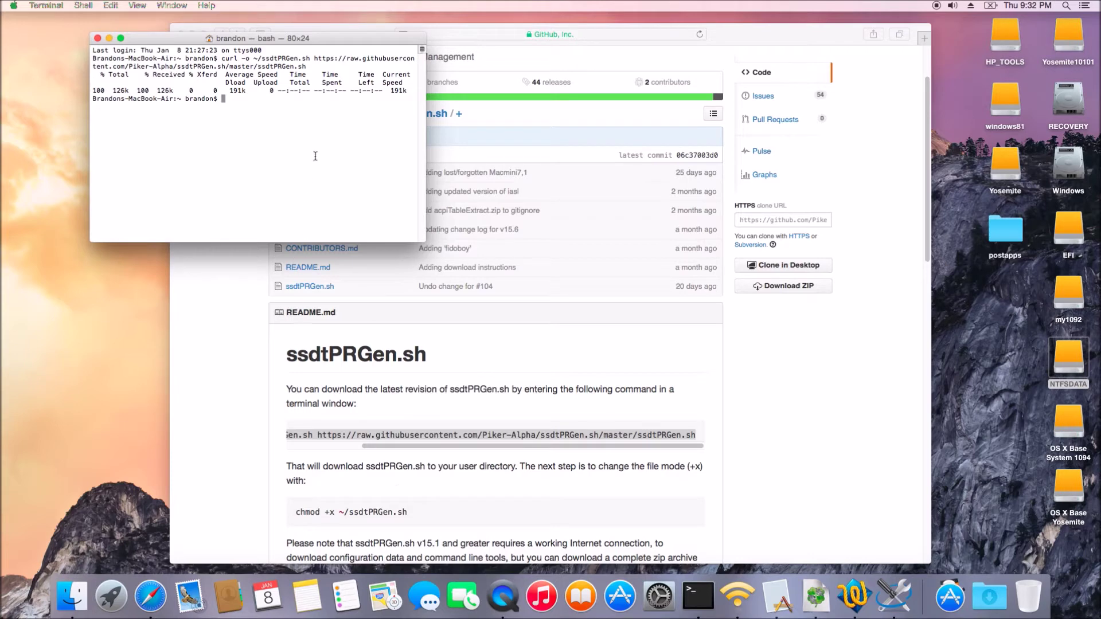
text(chmod +x ~/ssdtPRGen.sh)
key(Return)
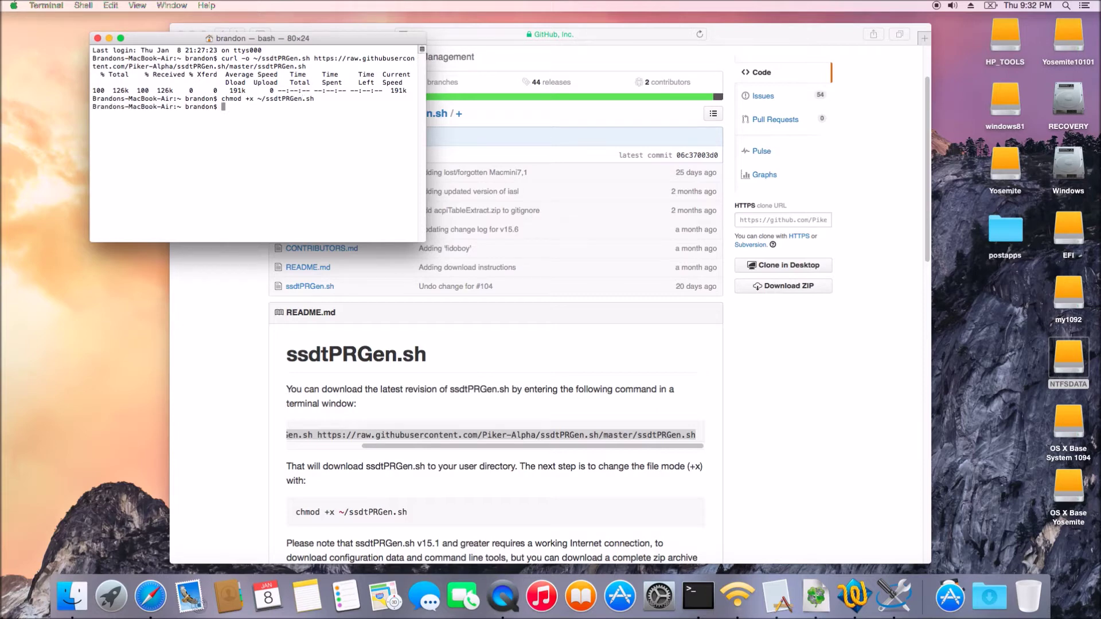
scroll(493, 343, down, 10)
text(~)
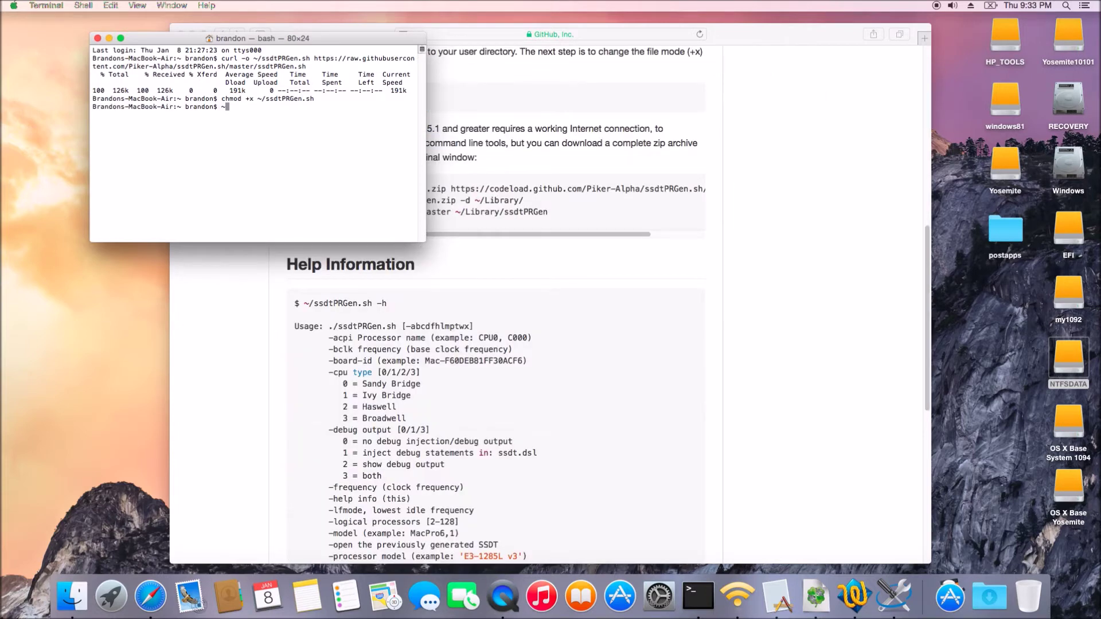
text(/ssdtPREge)
Run ~/ssdtPRGen.sh, answer n to the /Extra copy and ssdt.dsl prompts, then close Terminal.
key(BackSpace)
key(BackSpace)
key(BackSpace)
text(Gen.sh)
key(Return)
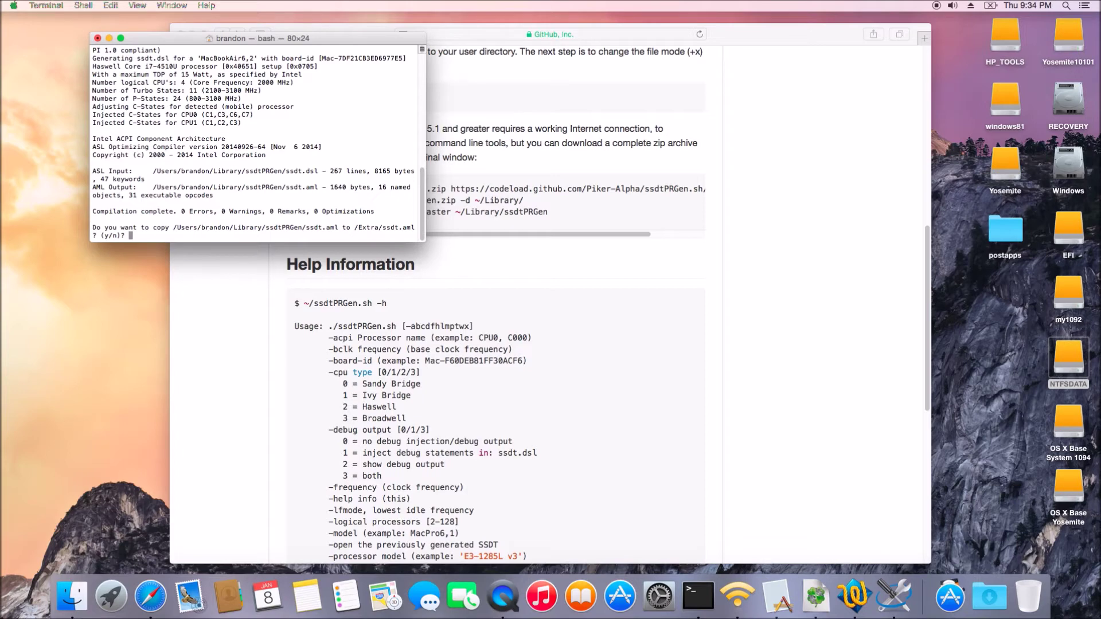
text(n)
key(Return)
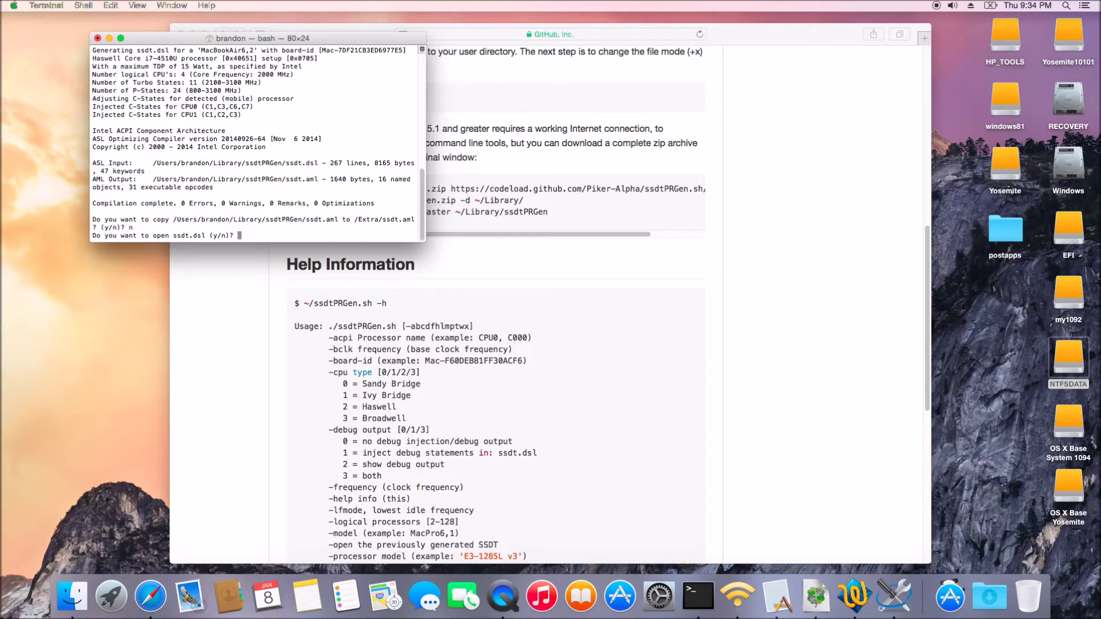
text(n)
key(Return)
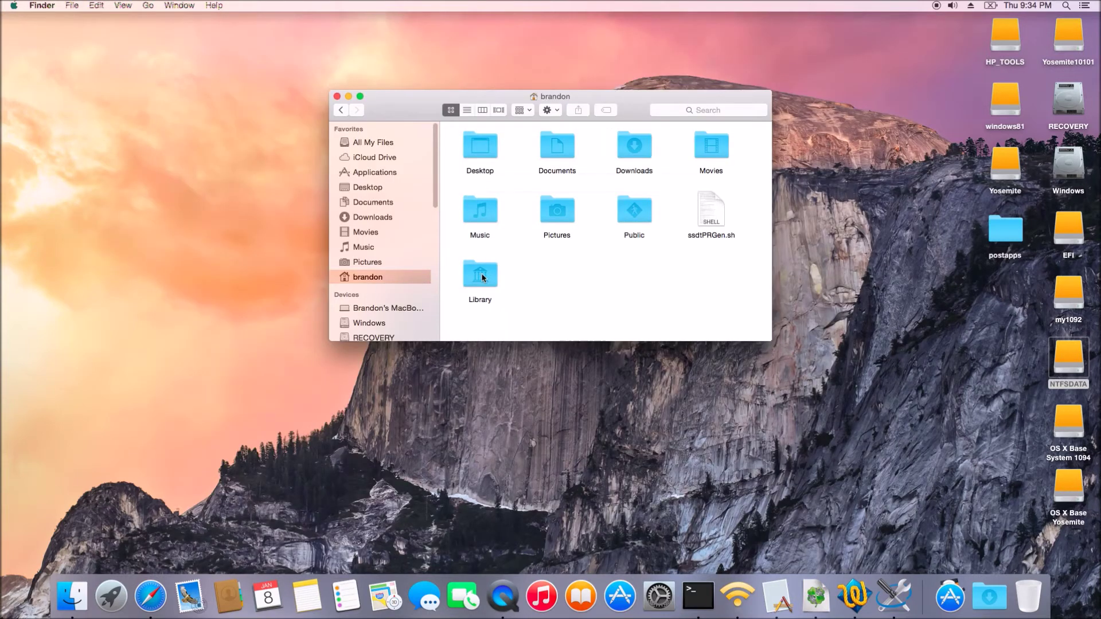
click(482, 278)
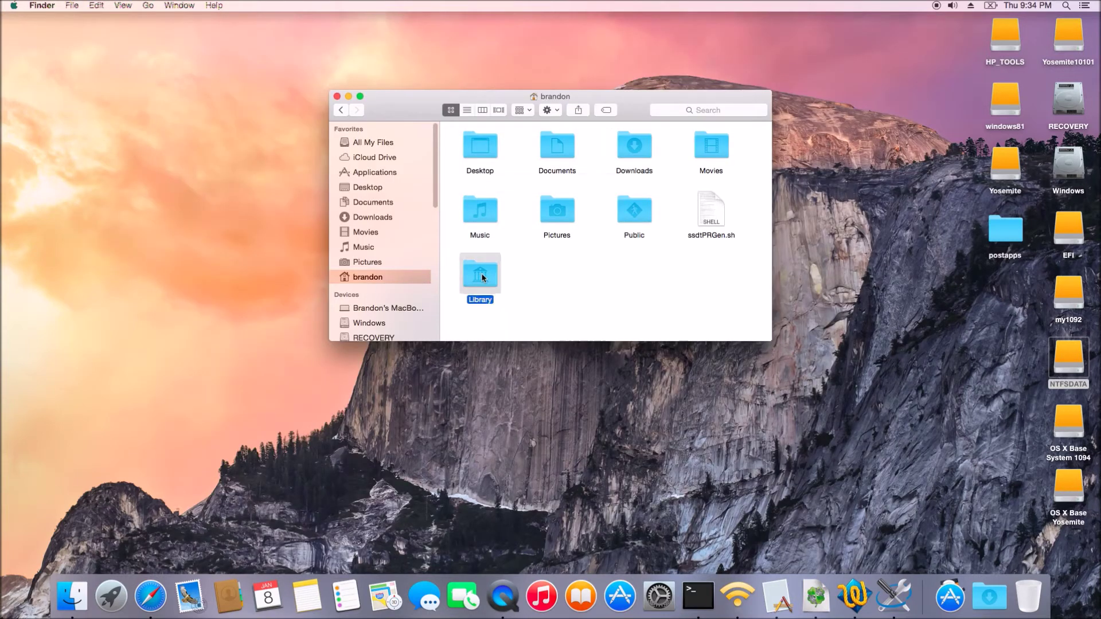
Enable Show Library Folder in the home folder's View Options.
click(125, 7)
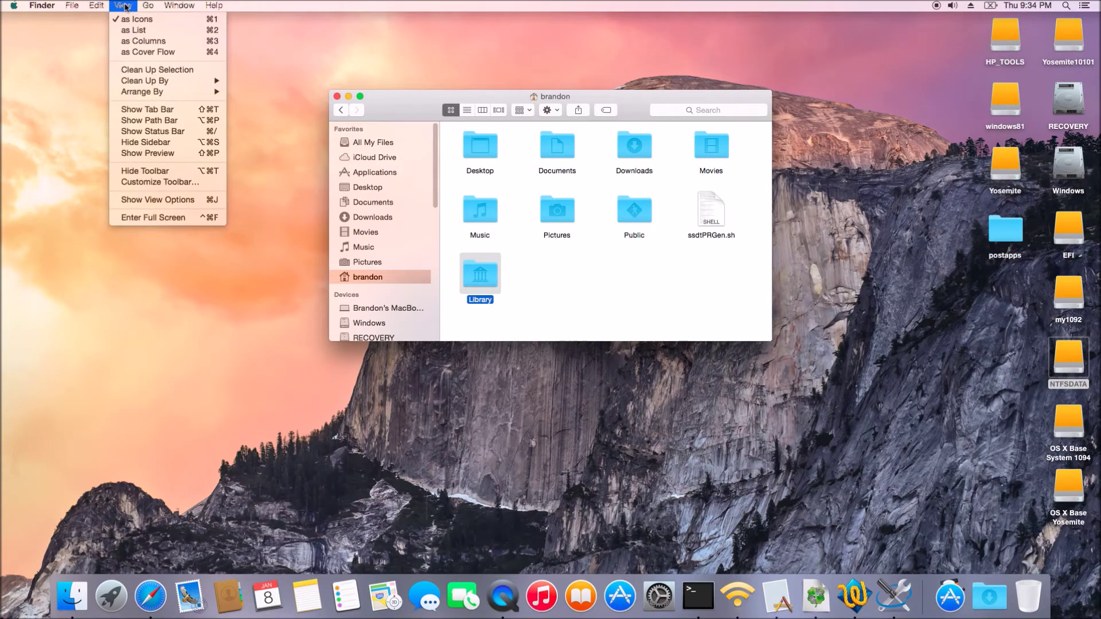
click(146, 199)
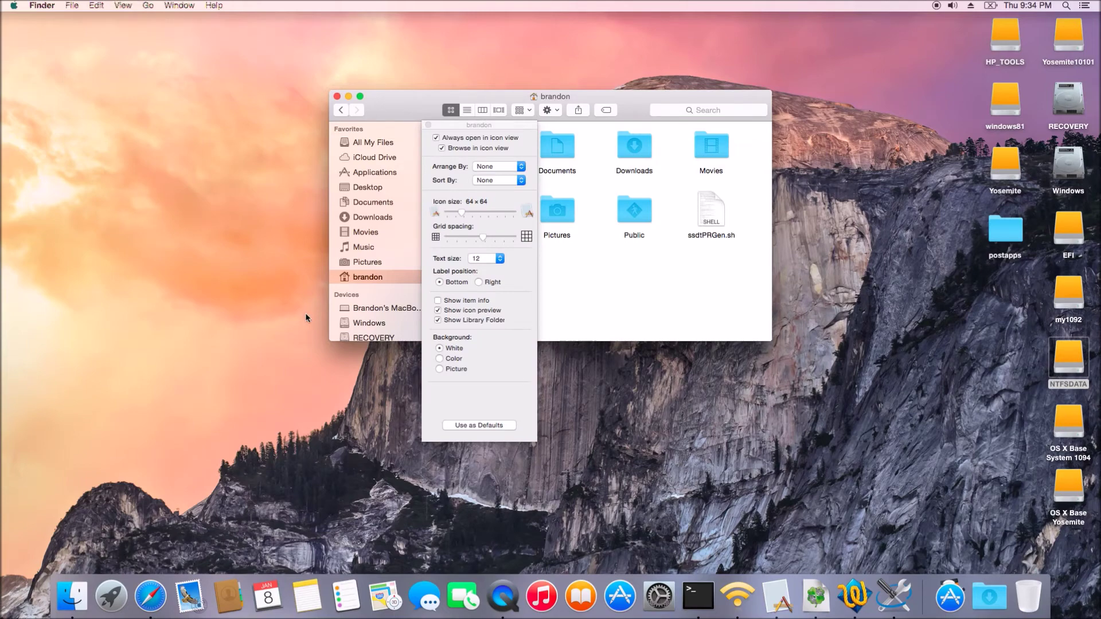
click(457, 323)
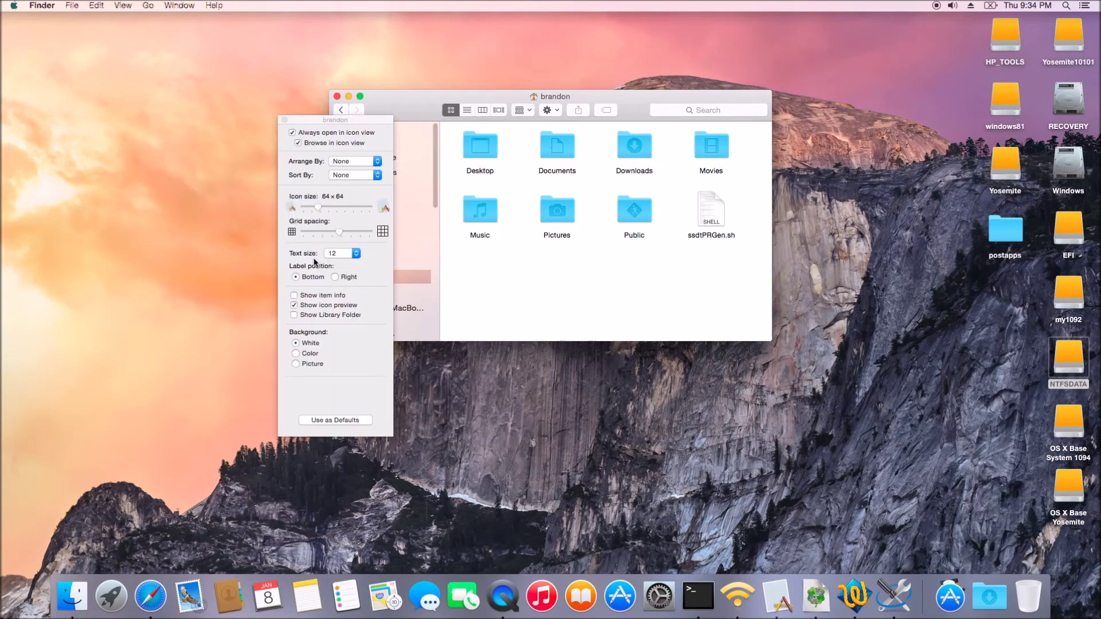
click(294, 315)
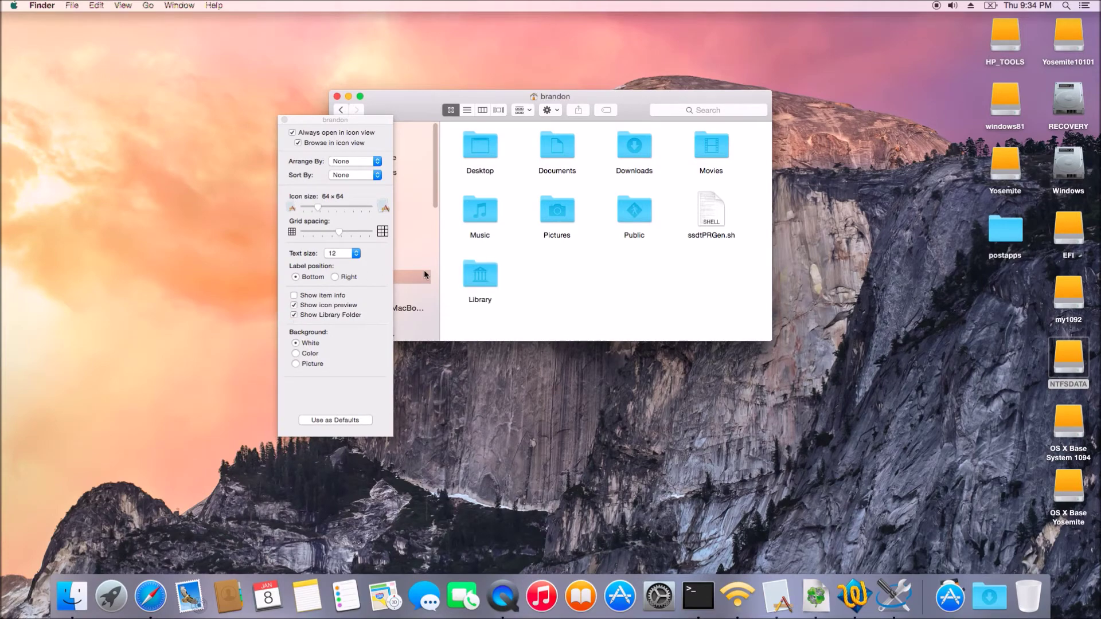
Open Library/ssdtPRGen/SSDT.aml in MaciASL.
double_click(479, 274)
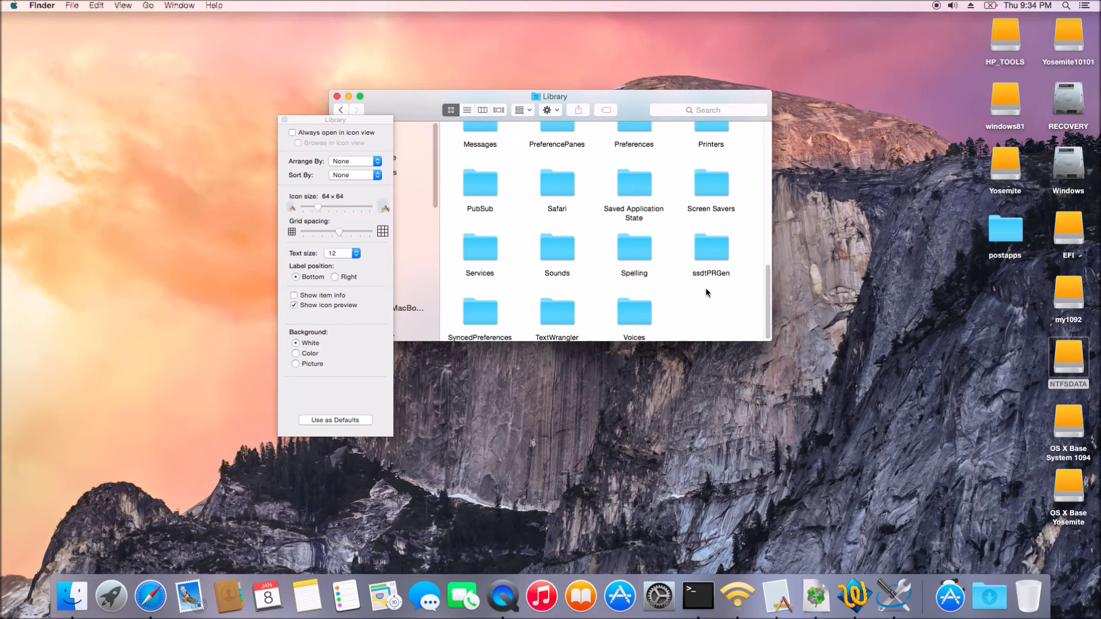
double_click(711, 246)
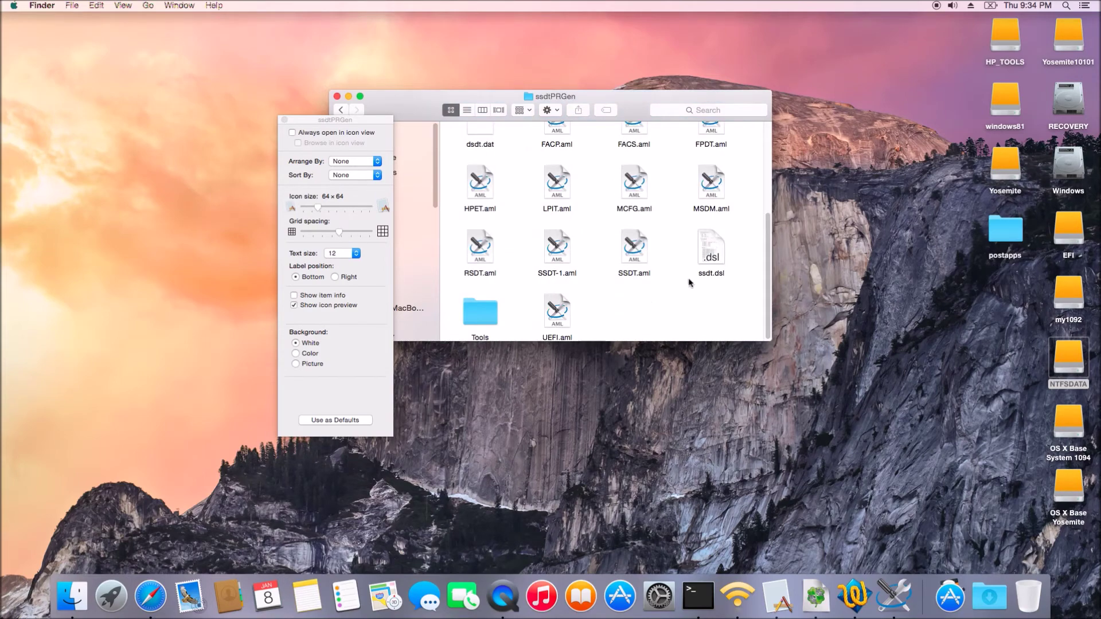
click(636, 249)
double_click(636, 250)
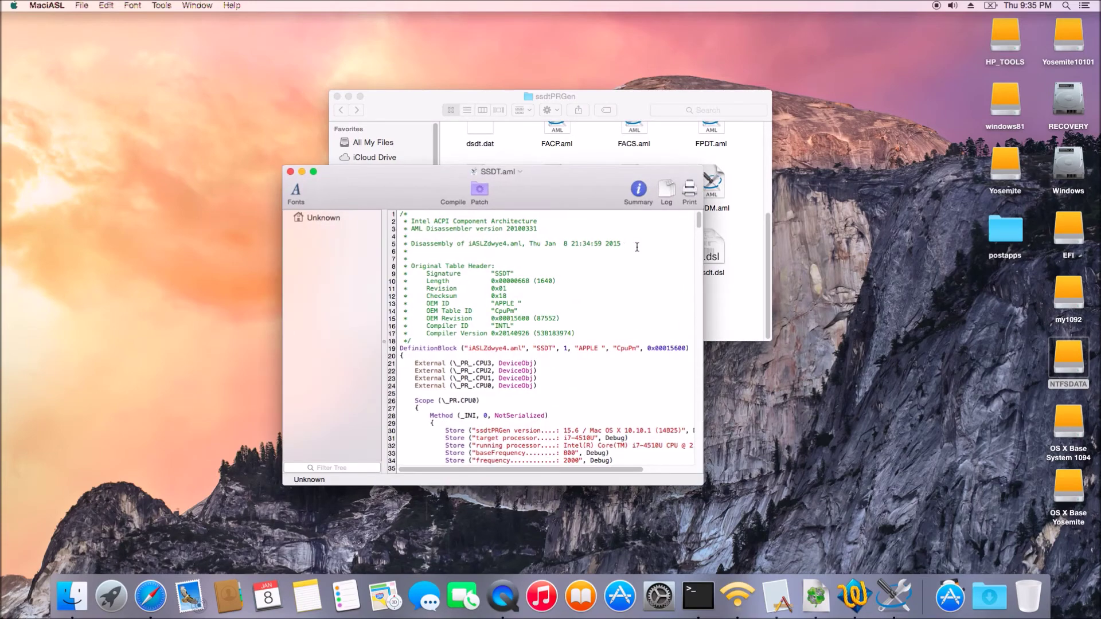
Scroll SSDT.aml's code down to the CPU0–CPU3 scopes, then close the MaciASL window.
scroll(624, 240, down, 10)
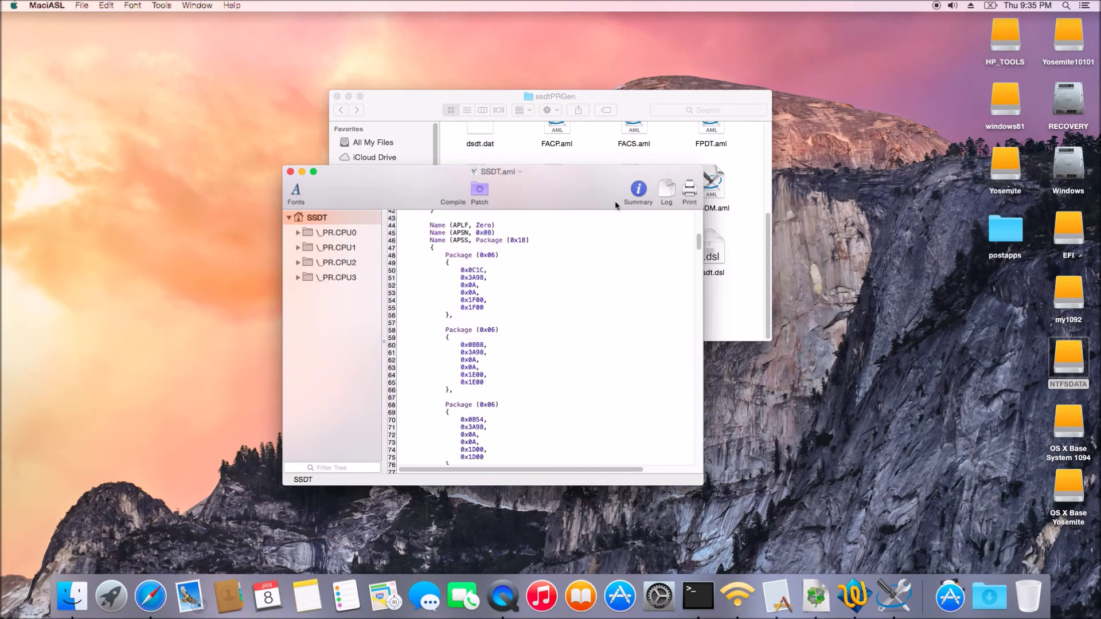
scroll(586, 319, down, 20)
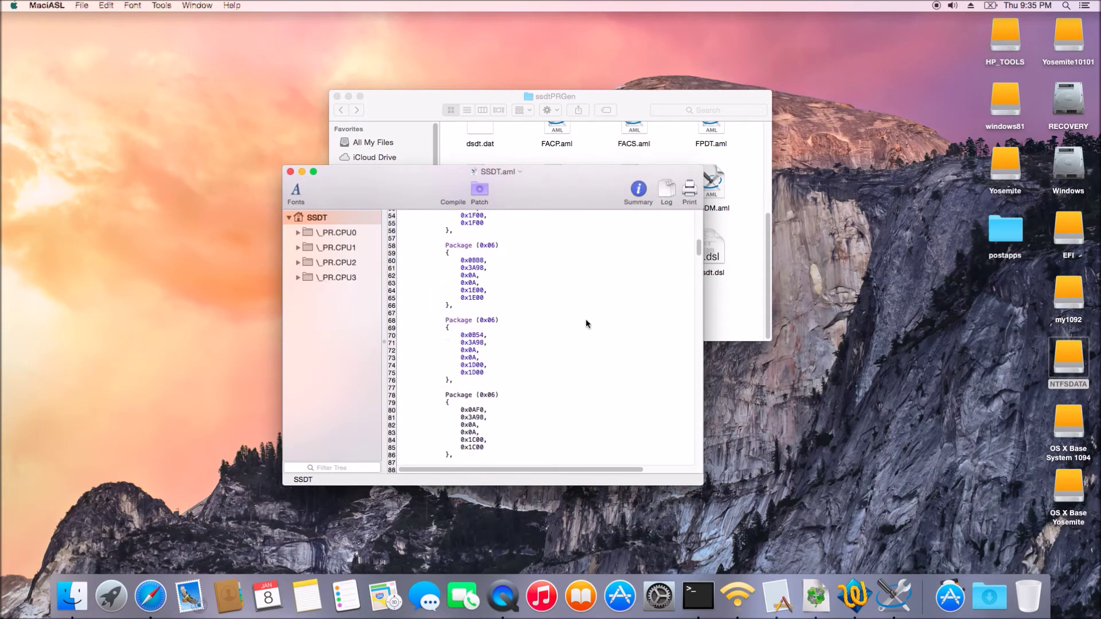
scroll(586, 319, down, 5)
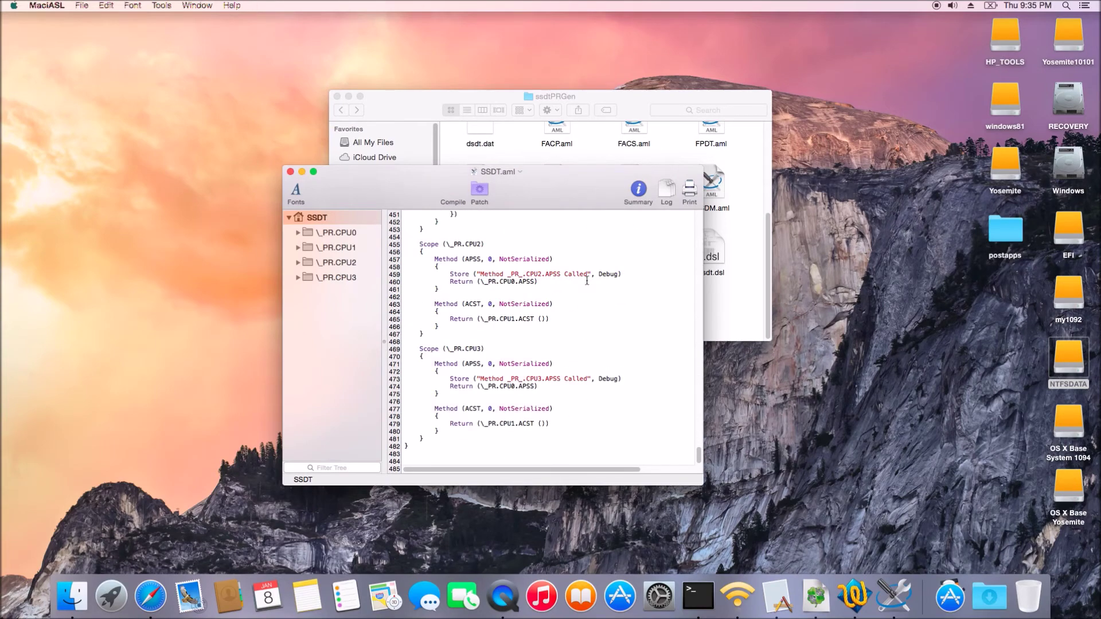
scroll(586, 298, up, 15)
scroll(586, 281, up, 15)
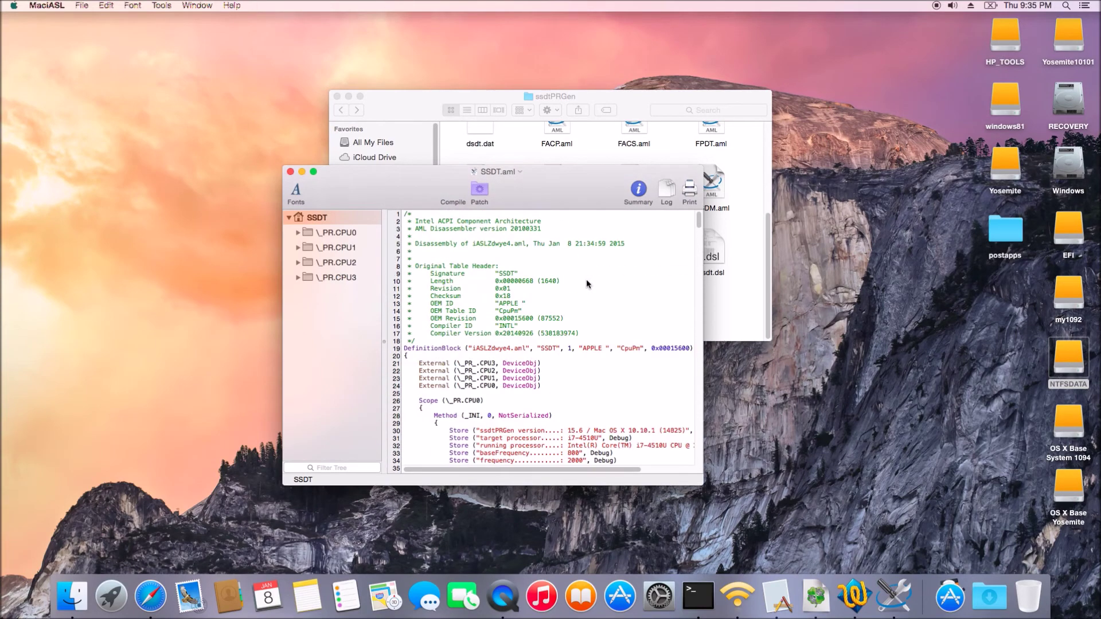
scroll(585, 404, down, 1)
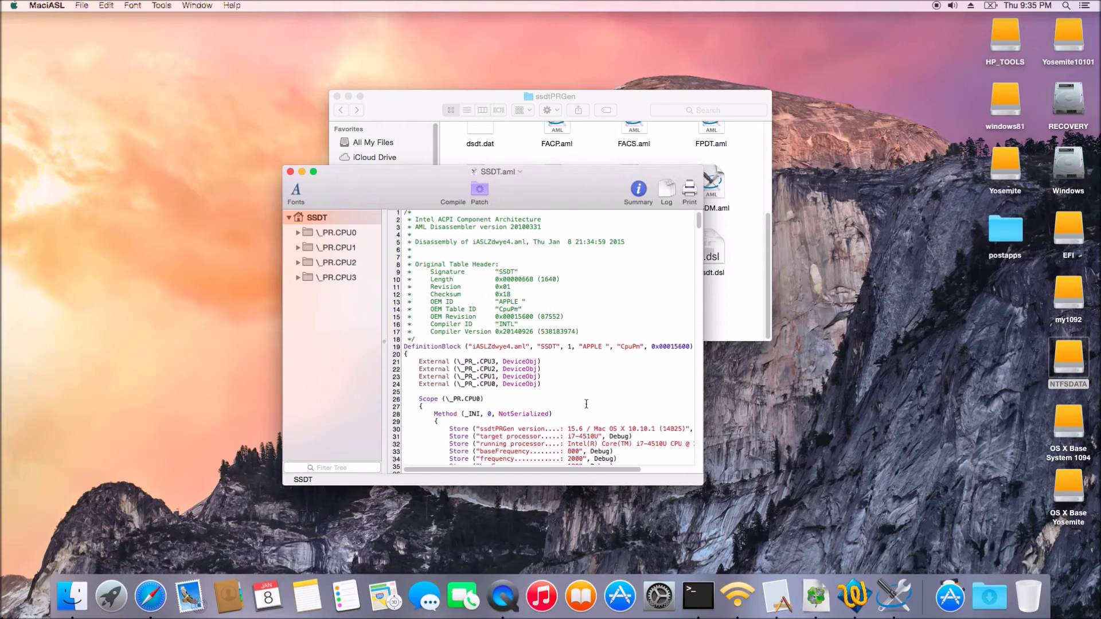
scroll(585, 404, down, 3)
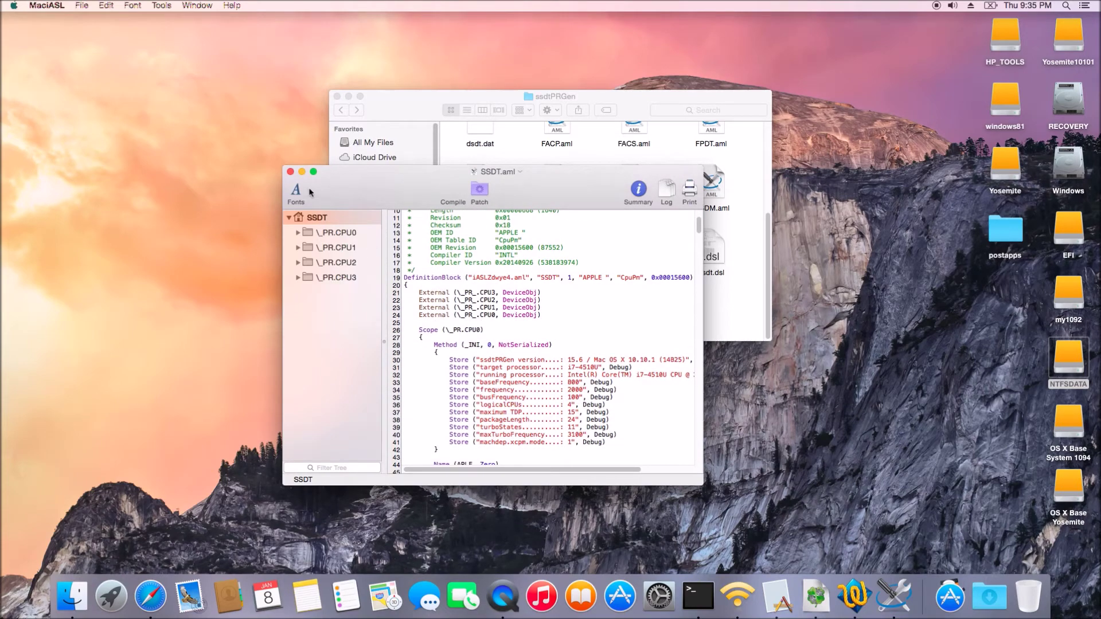
click(290, 172)
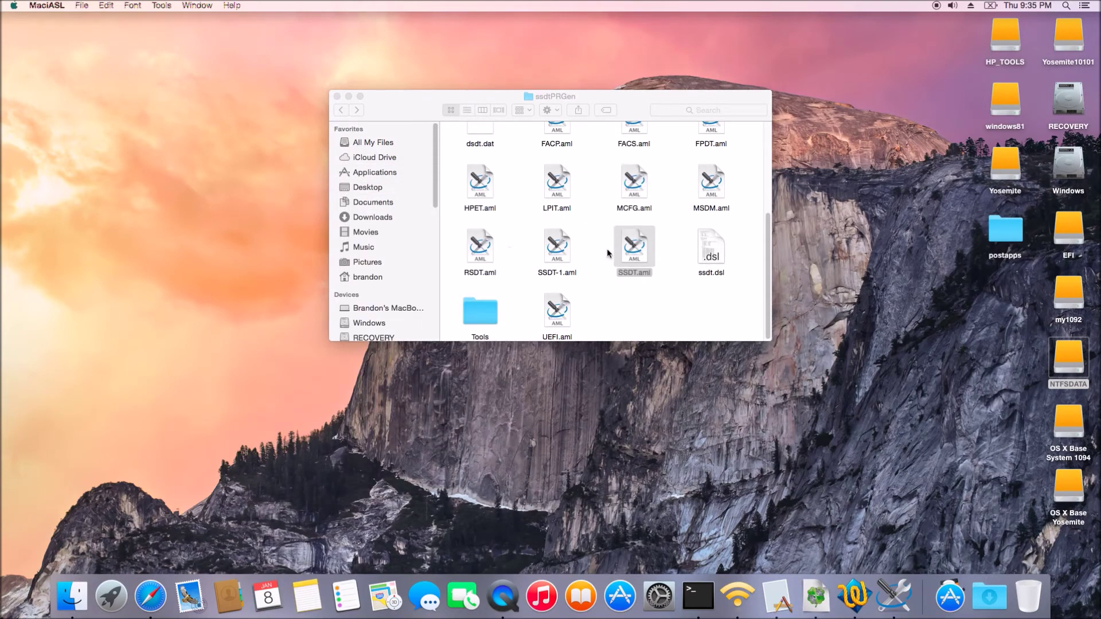
Copy SSDT.aml and paste it into EFI/CLOVER/ACPI/patched on the EFI partition.
right_click(641, 248)
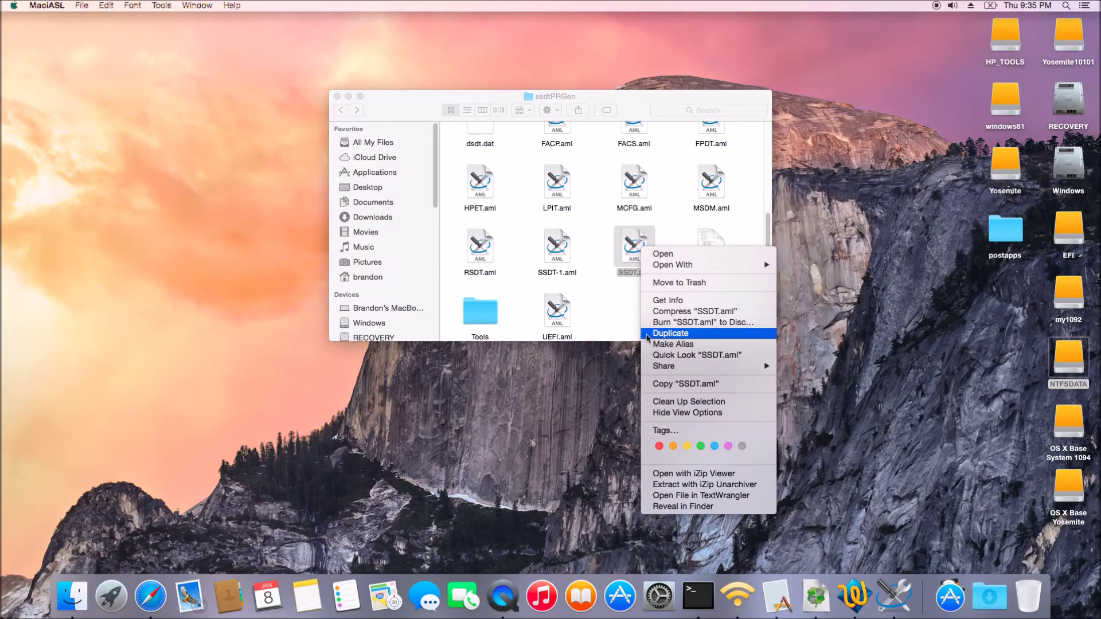
click(649, 384)
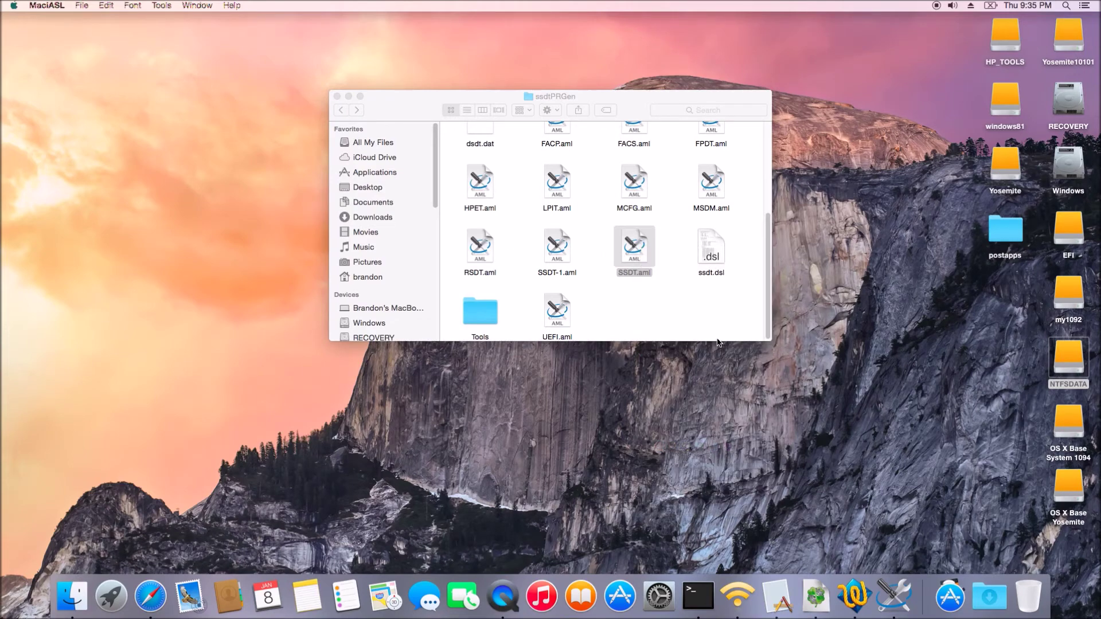
double_click(1068, 232)
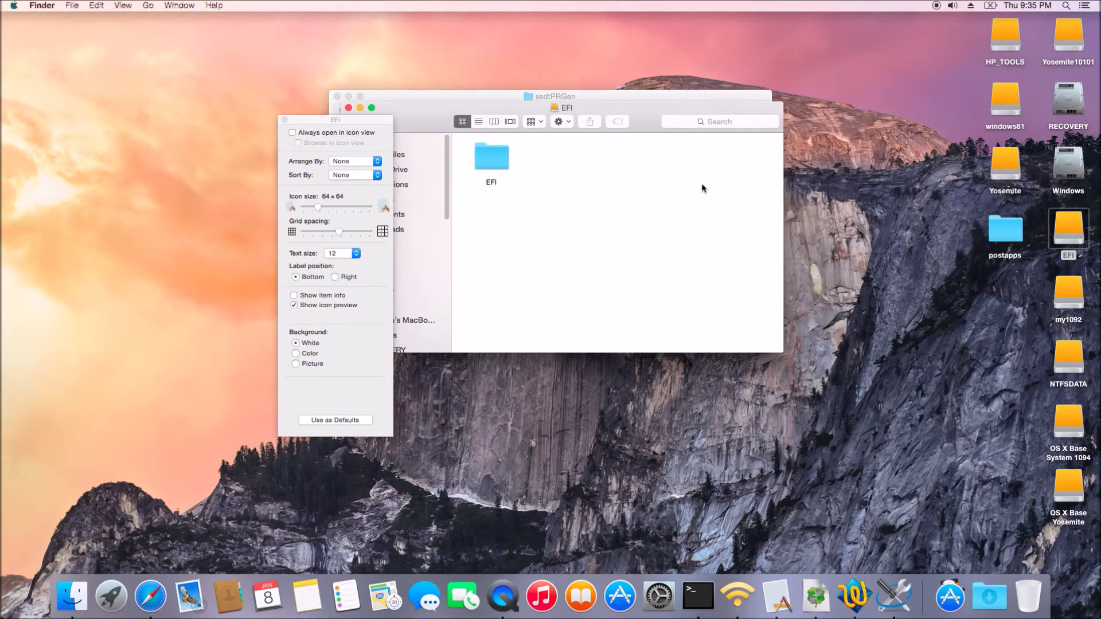
double_click(494, 152)
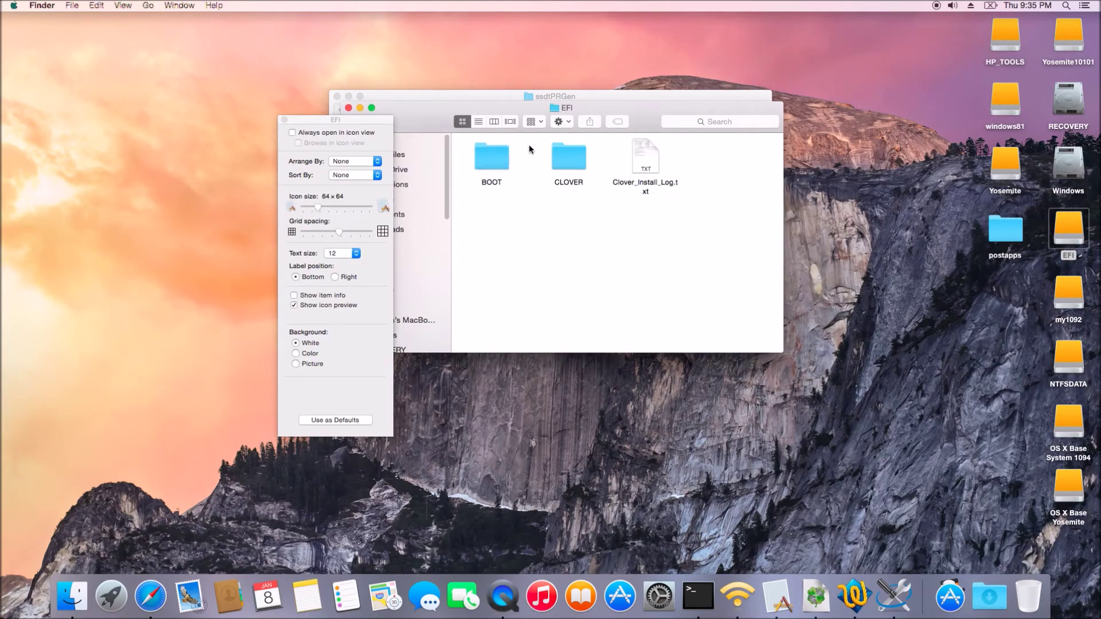
double_click(566, 150)
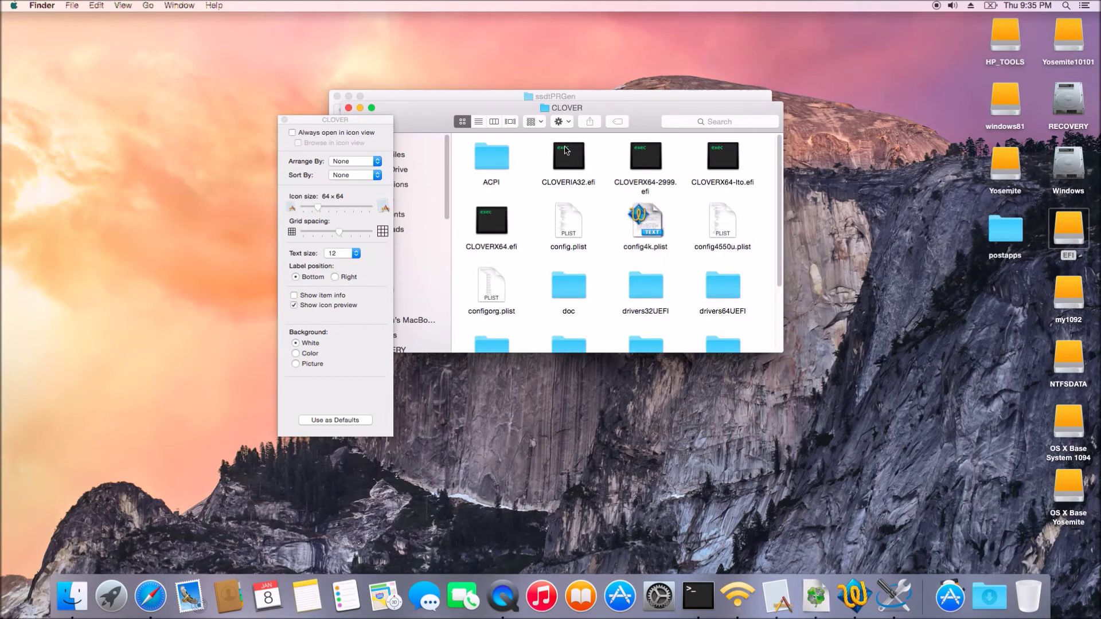
double_click(492, 164)
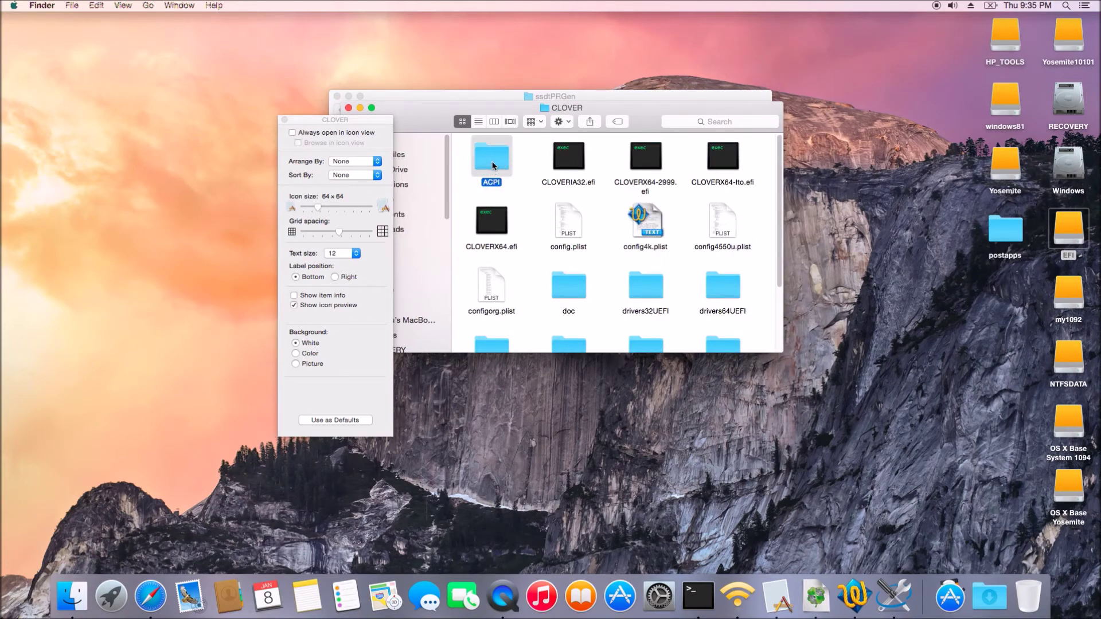
double_click(562, 159)
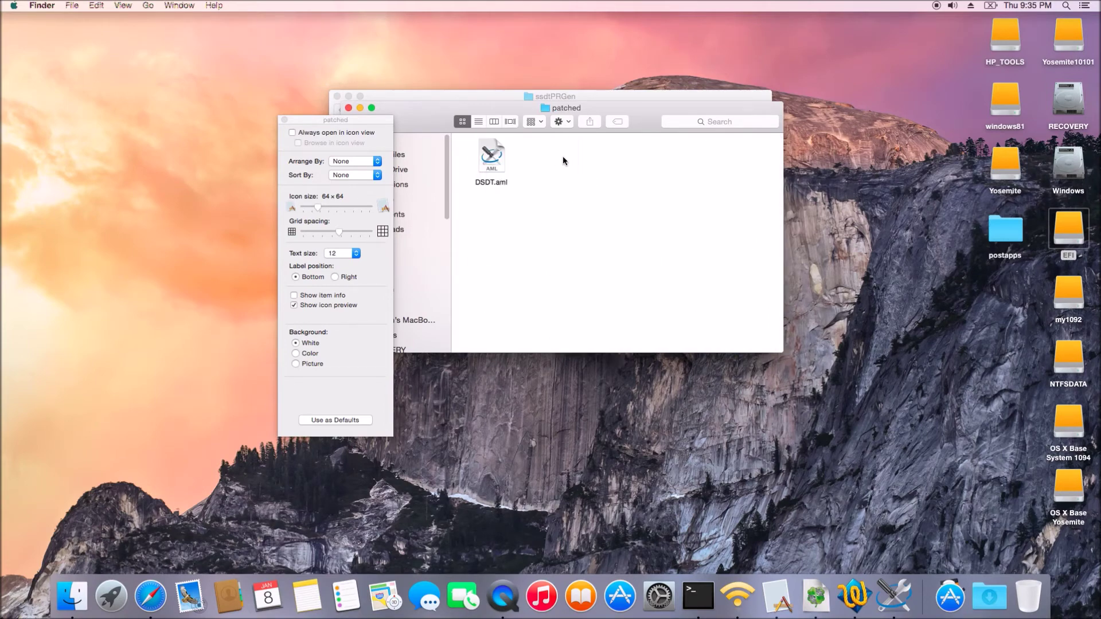
key(super+v)
click(284, 120)
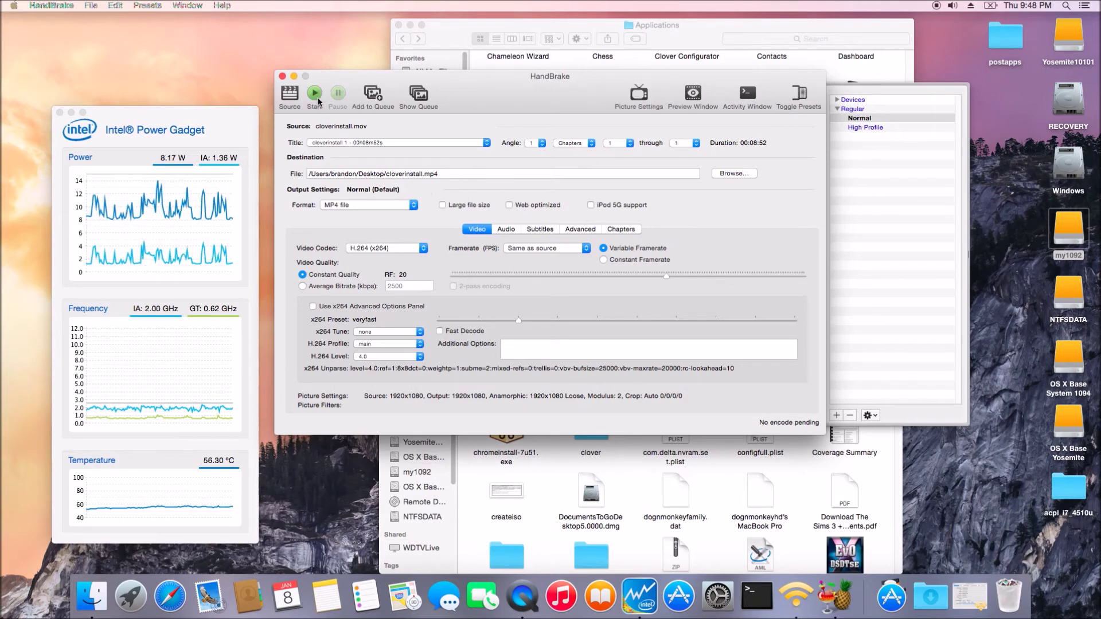
Start the cloverinstall.mov MP4 encode, stop it with Cancel Current and Stop, and close HandBrake.
click(315, 93)
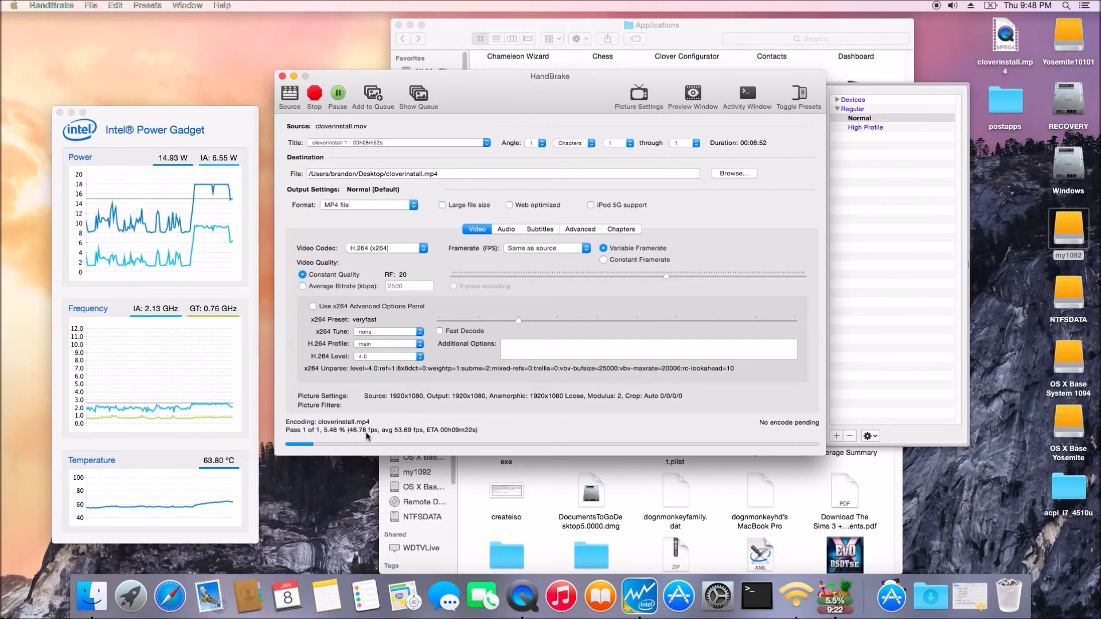
click(315, 94)
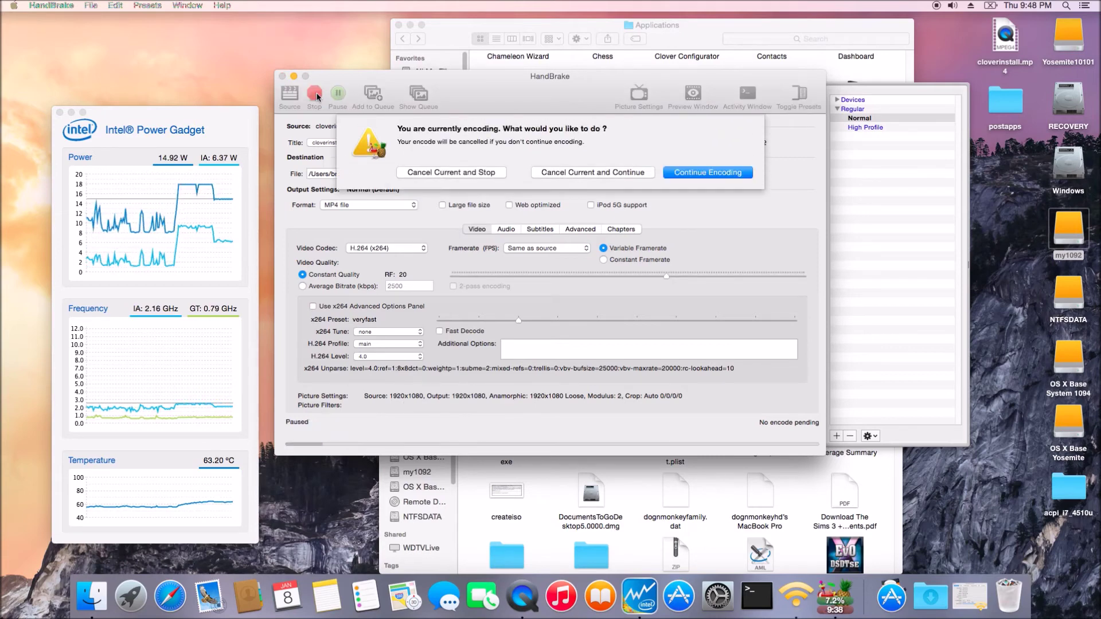
click(485, 173)
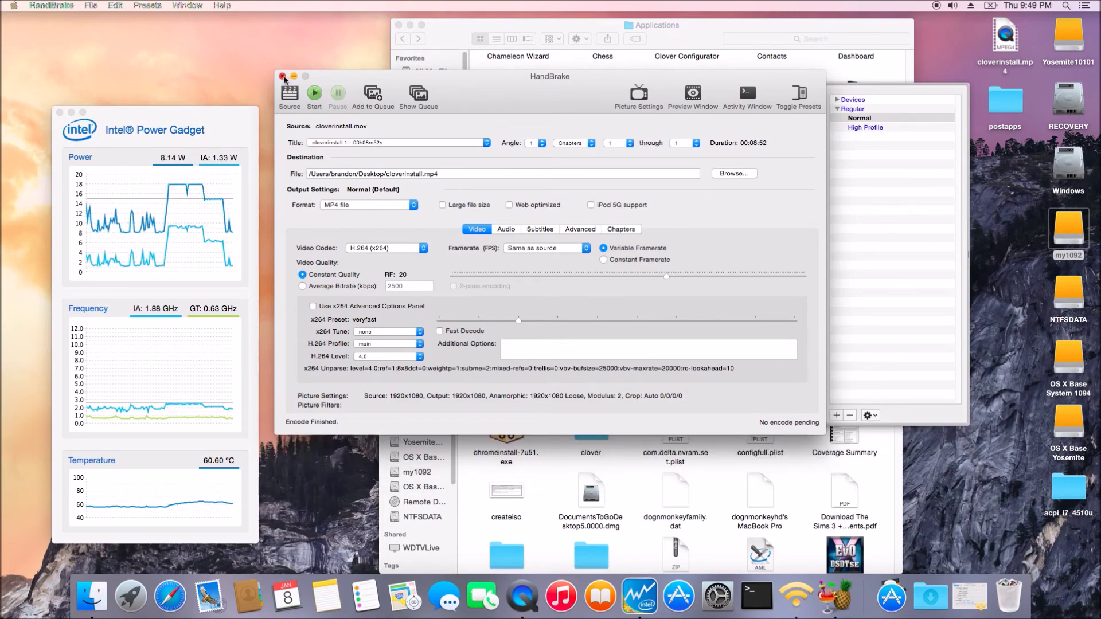
click(282, 76)
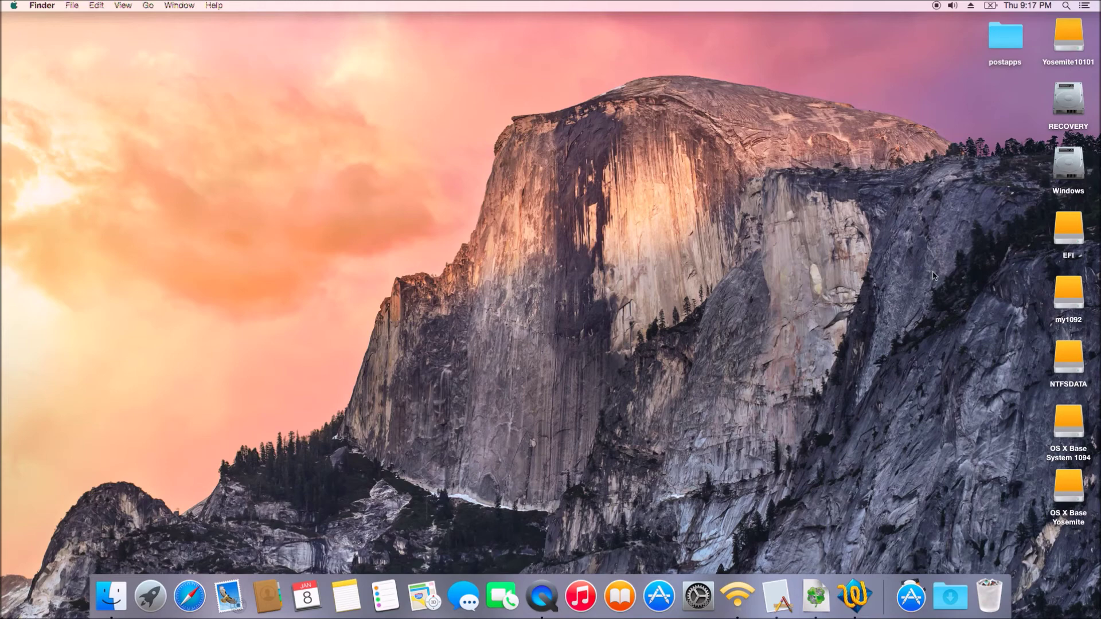
click(739, 599)
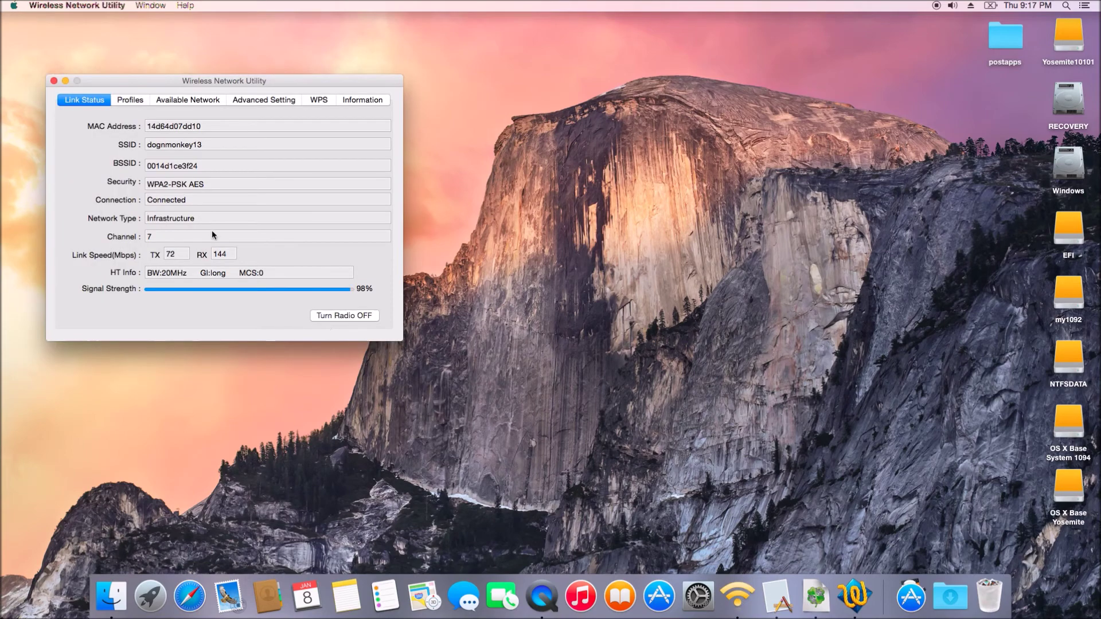
click(54, 81)
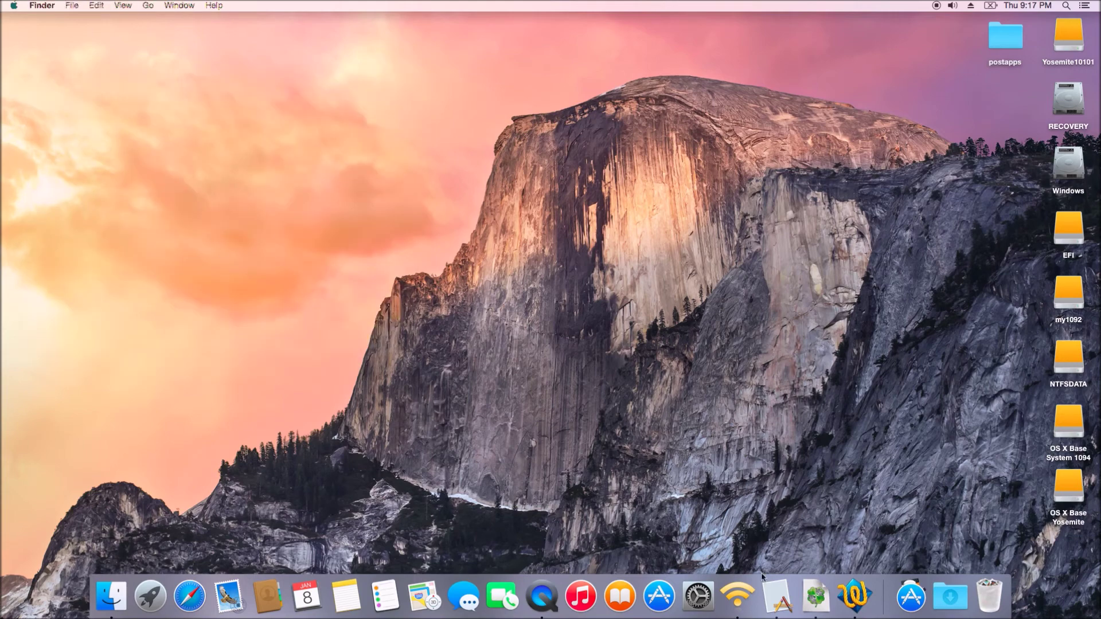
click(776, 599)
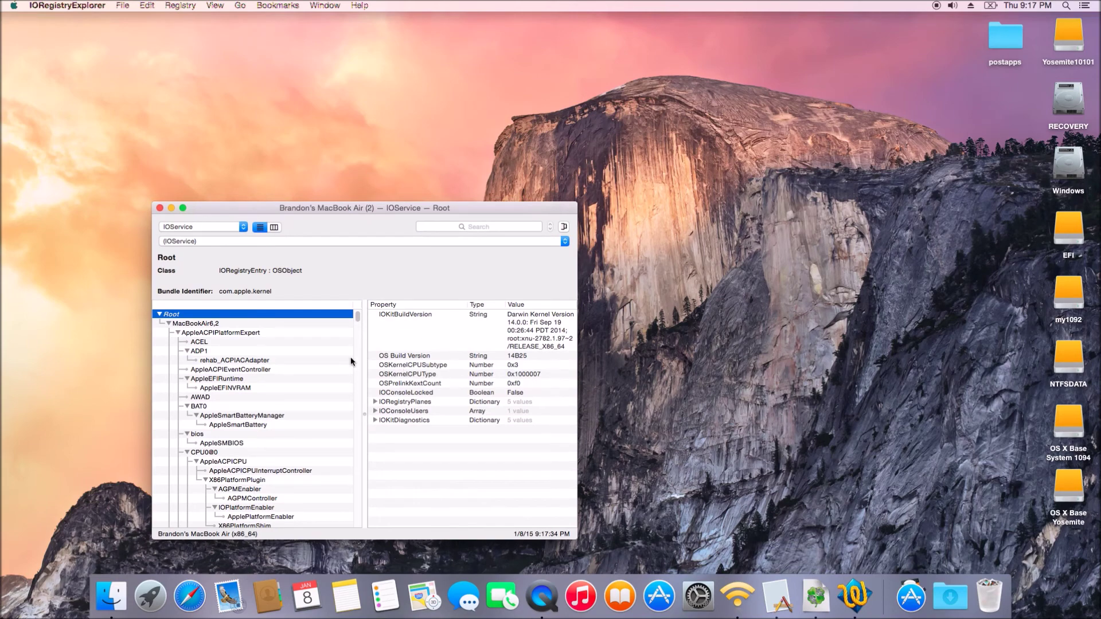
Search the IORegistryExplorer registry for en0, then en1.
click(445, 227)
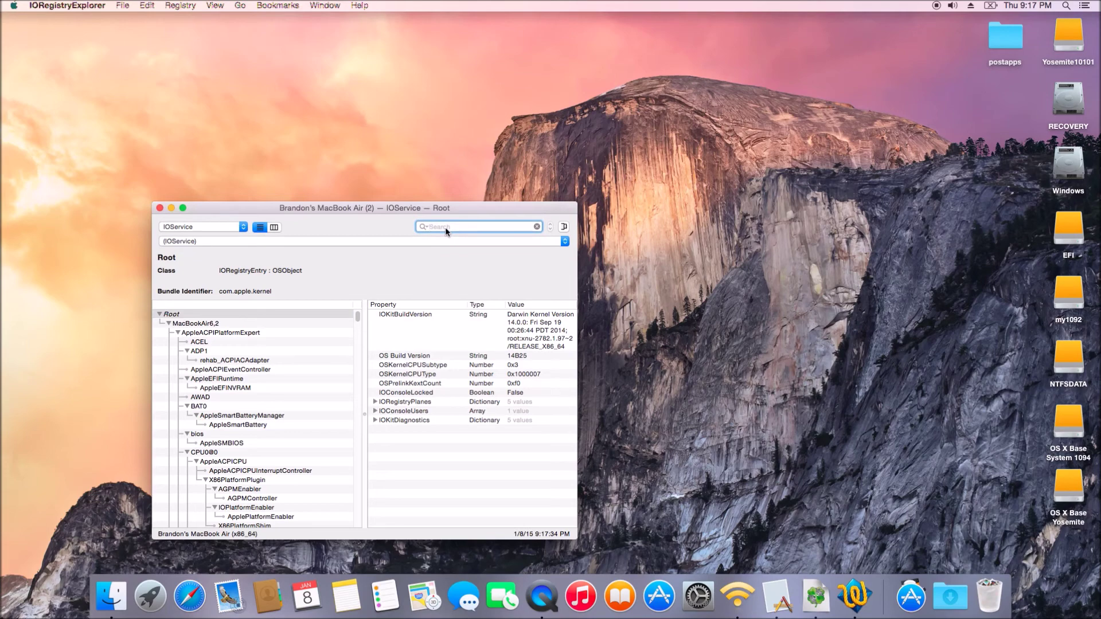
text(en0)
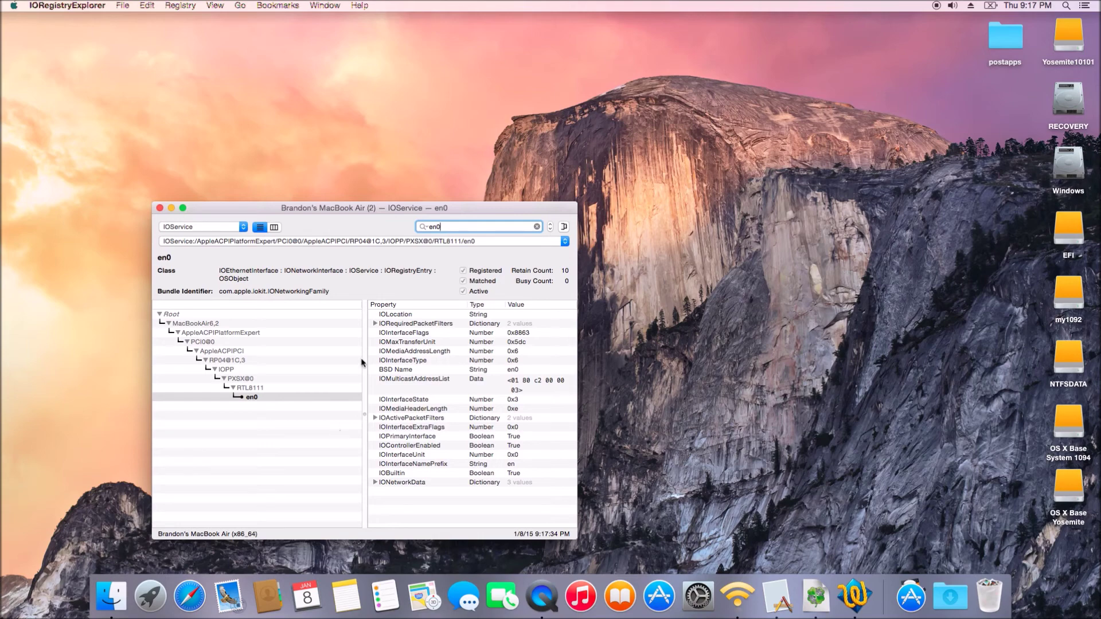
key(BackSpace)
text(1)
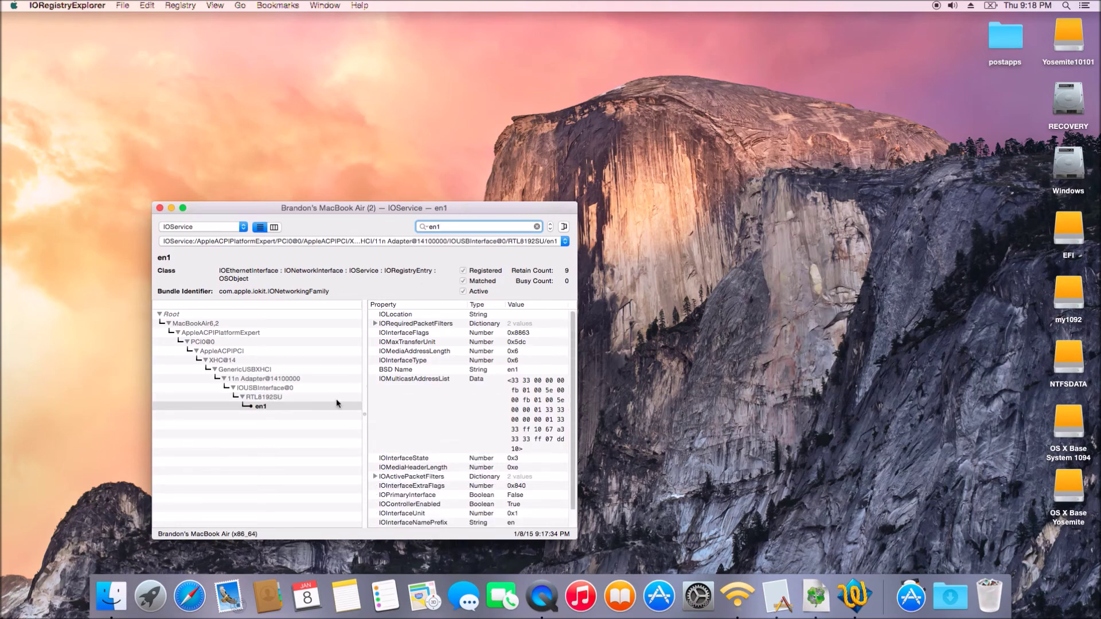
Inspect the RTL8192SU Wi-Fi driver and en1 entries, then close the registry window.
click(268, 397)
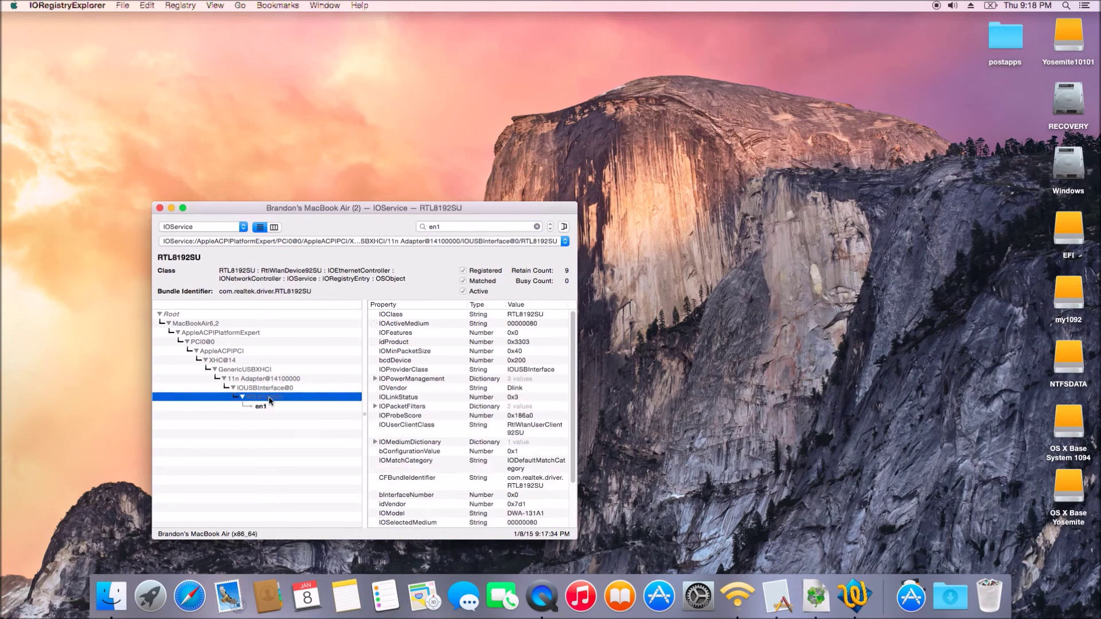
click(266, 407)
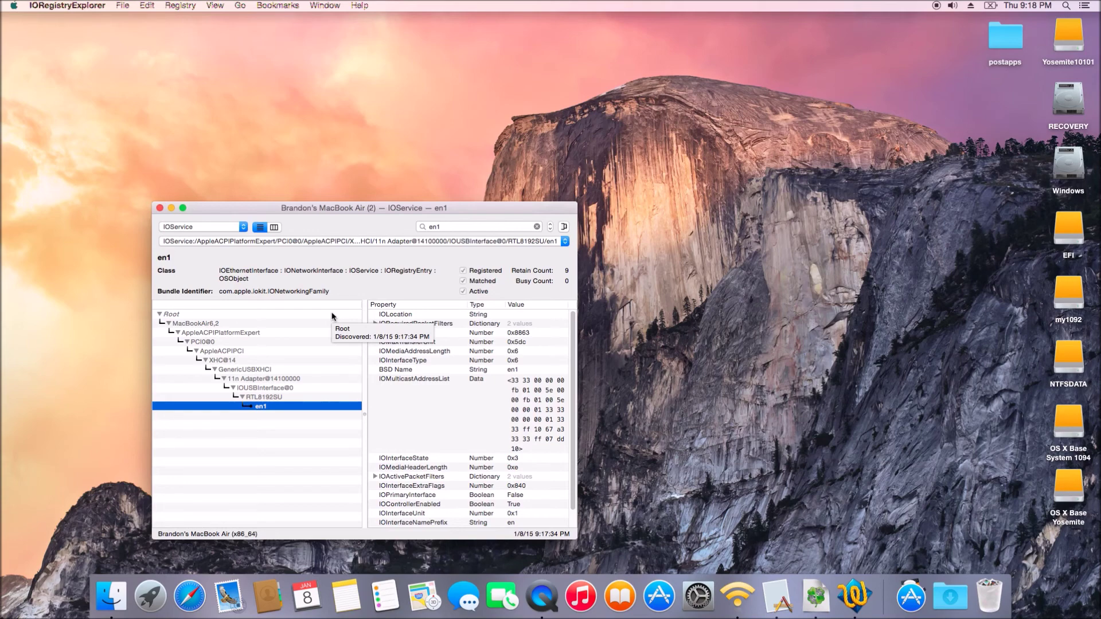
click(159, 208)
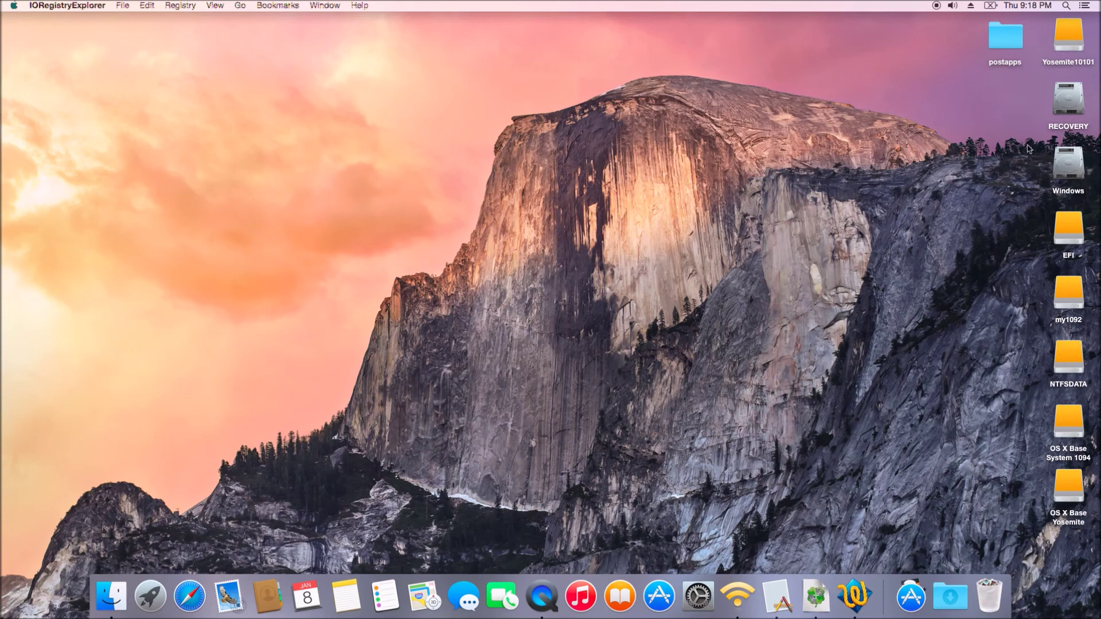
click(1068, 168)
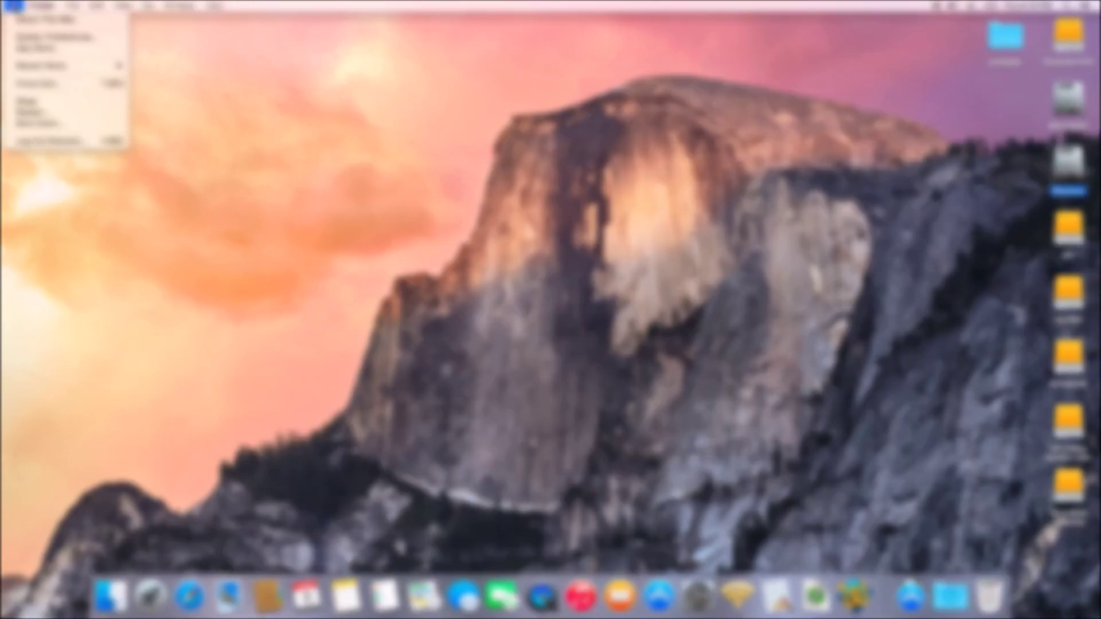
Open the System Report from About This Mac to view the full hardware details.
click(40, 19)
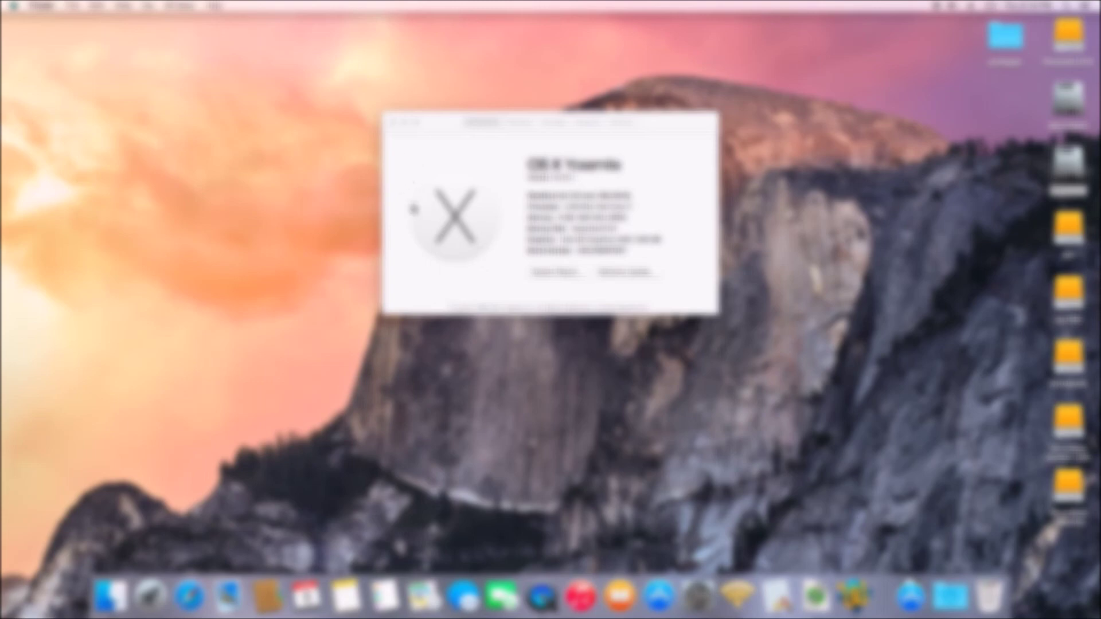
click(417, 213)
click(544, 275)
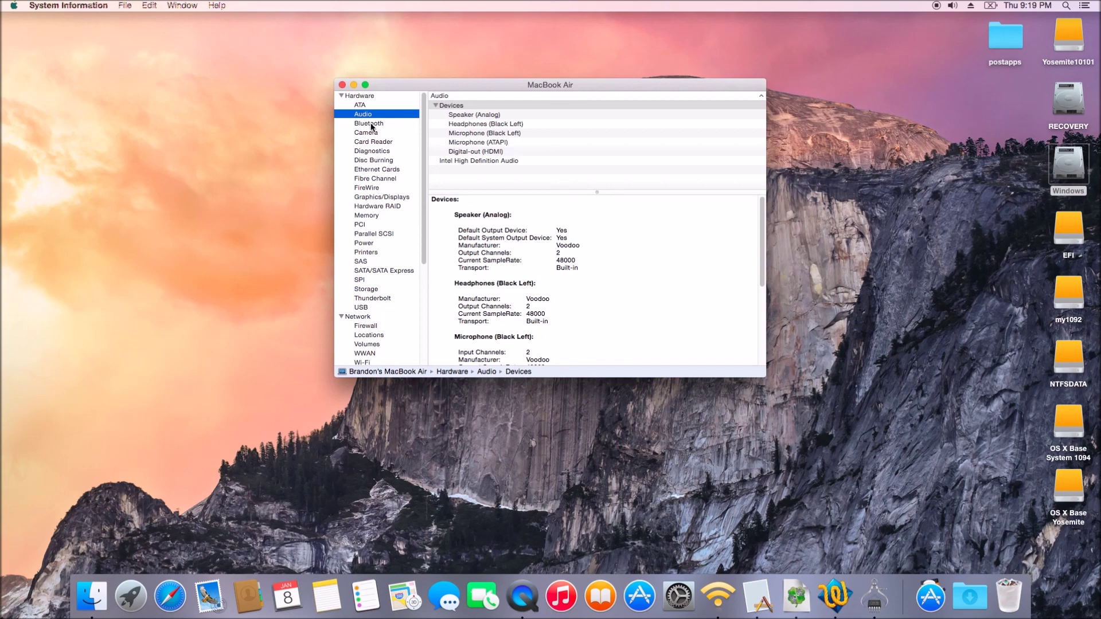
Review the Bluetooth, Camera and Card Reader hardware reports.
click(370, 123)
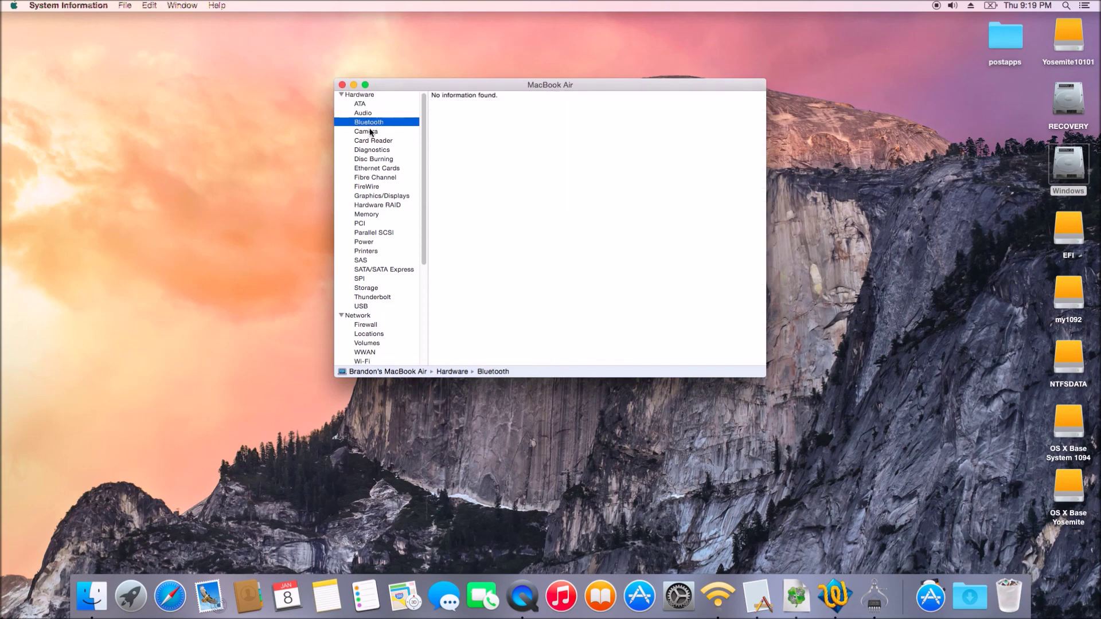
click(370, 133)
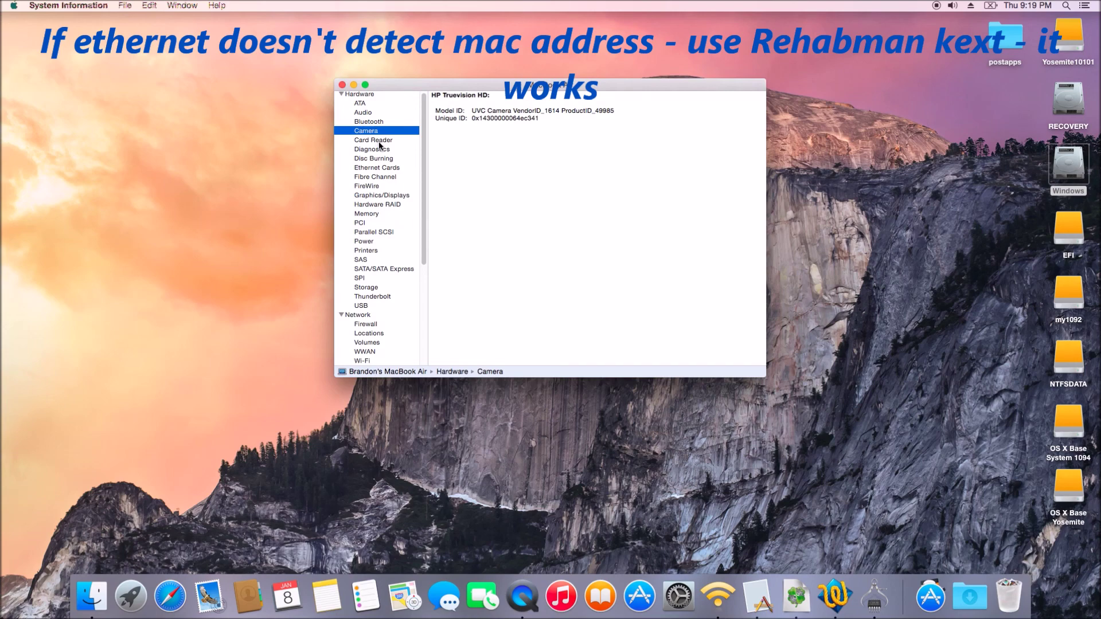
click(378, 140)
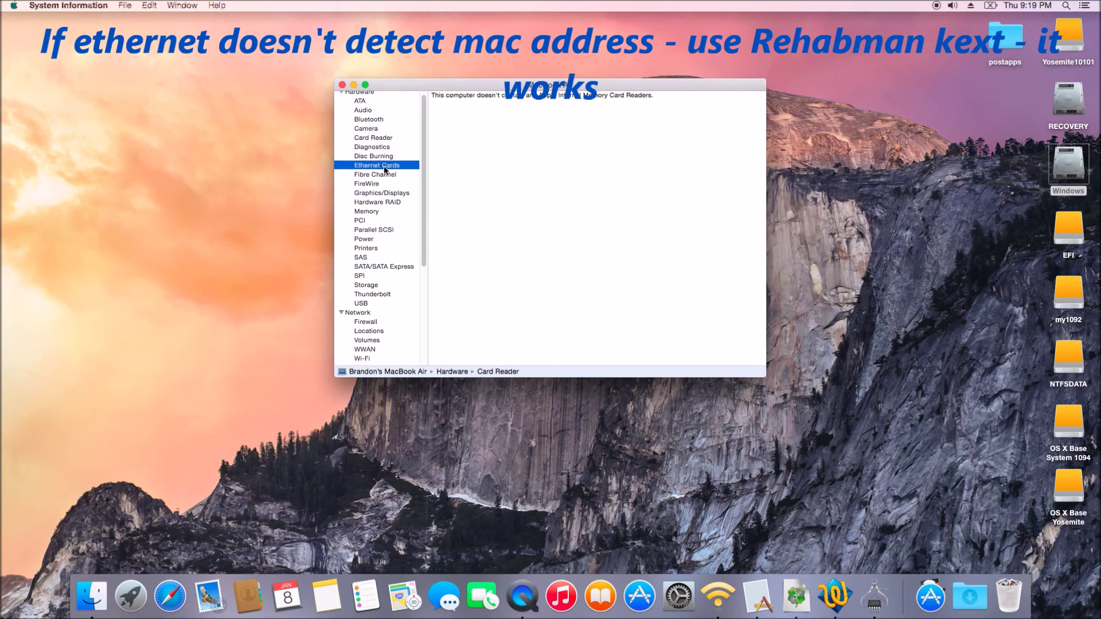
Confirm Realtek Ethernet and Intel HD Graphics 4400 at 1920 x 1080, then quit System Information.
click(383, 166)
scroll(378, 143, up, 1)
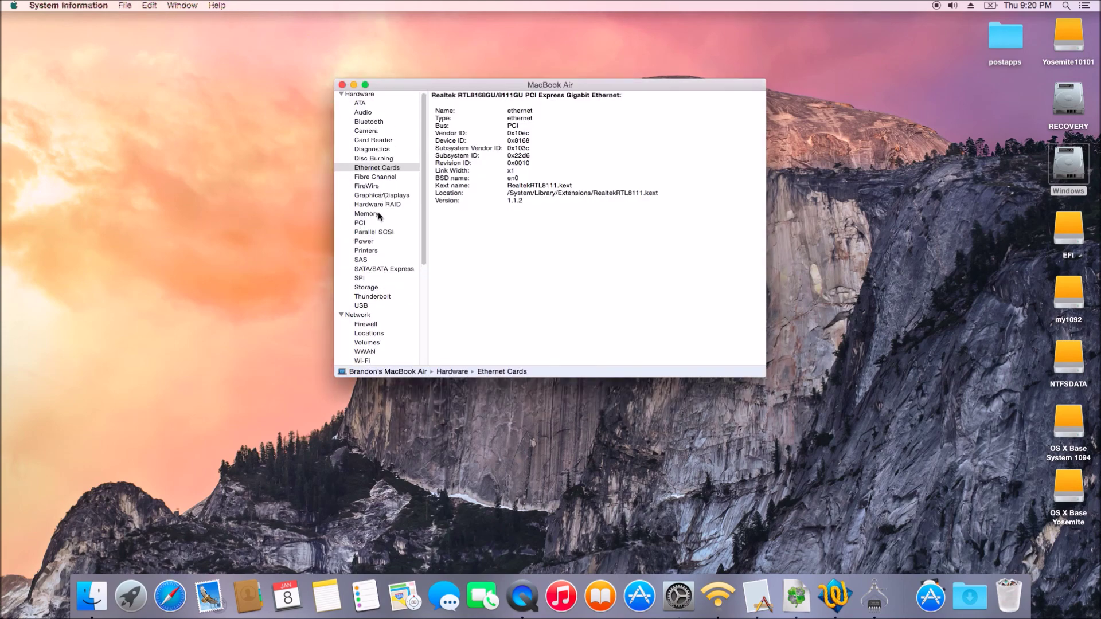
click(393, 193)
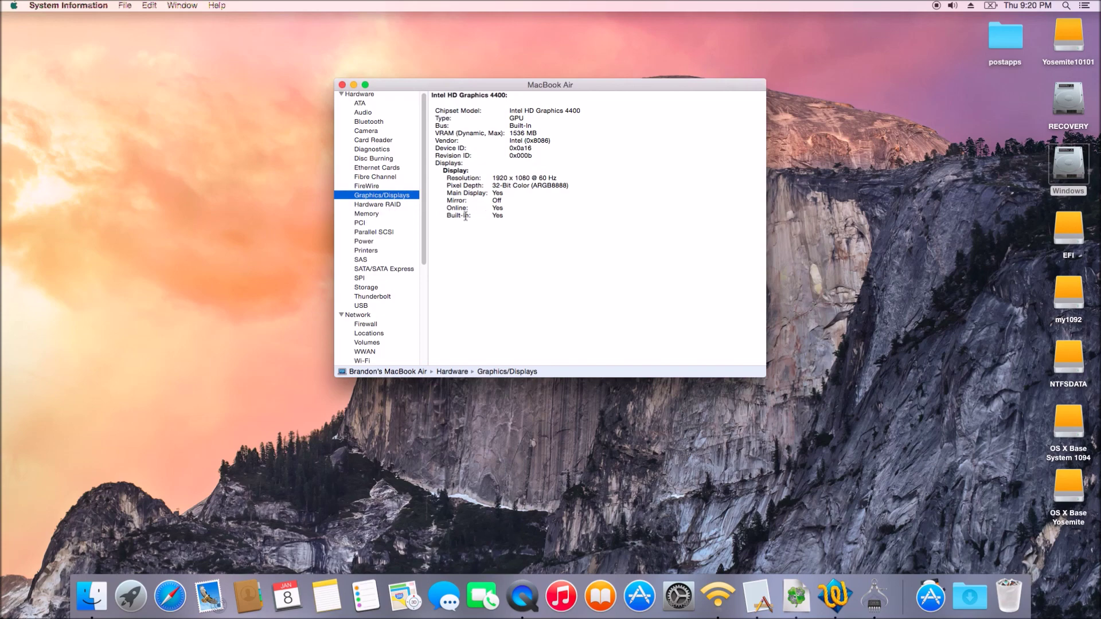
key(super+q)
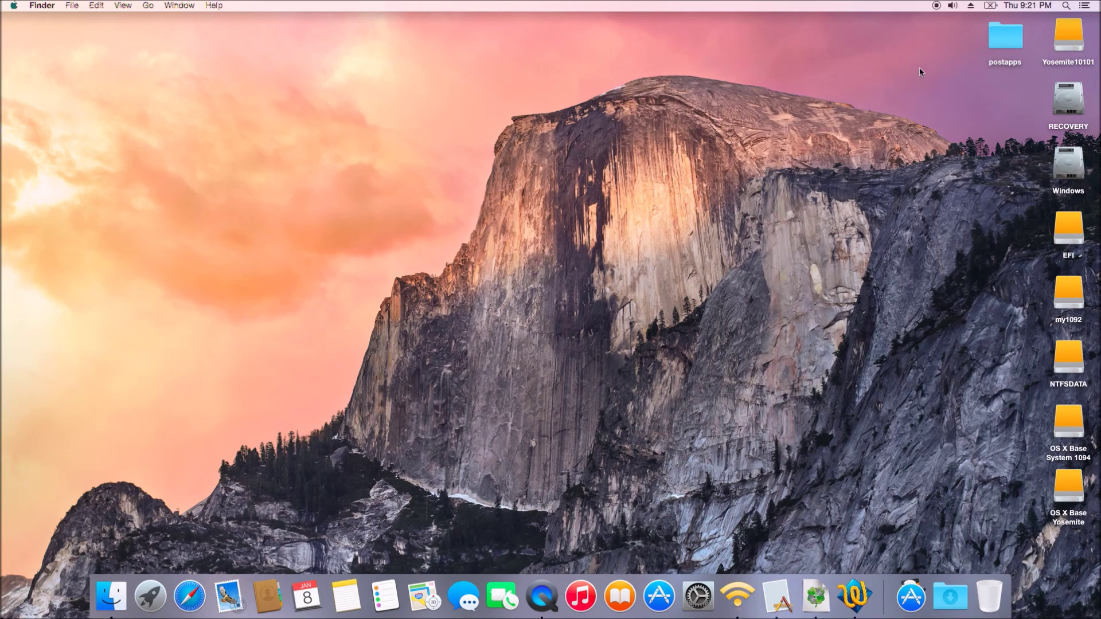
Show the menu-bar battery status, which reports No Battery Available.
click(990, 6)
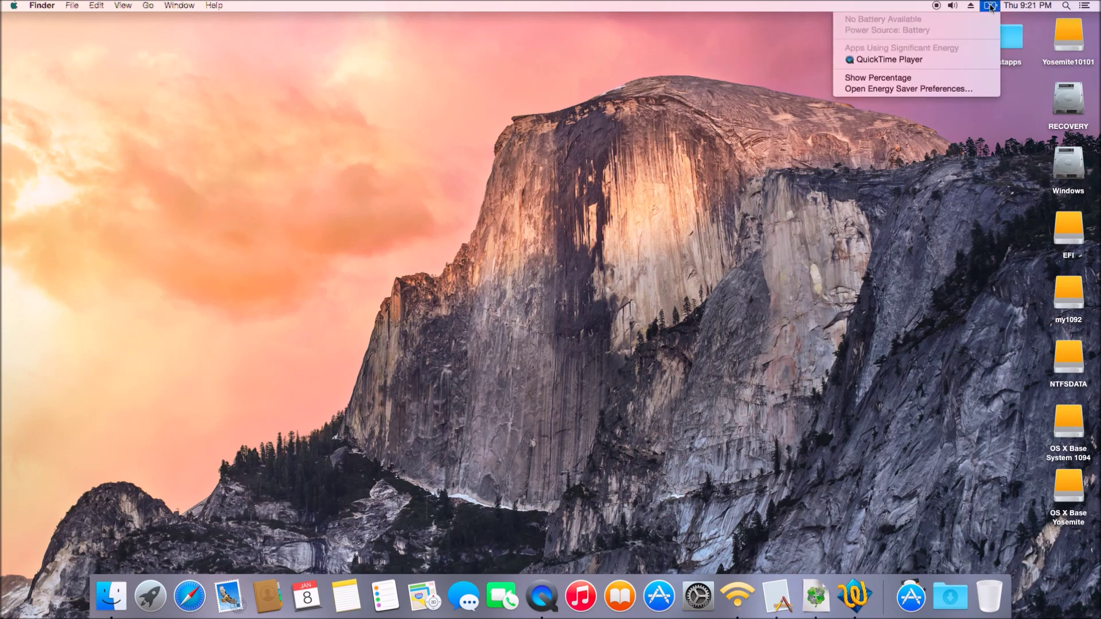